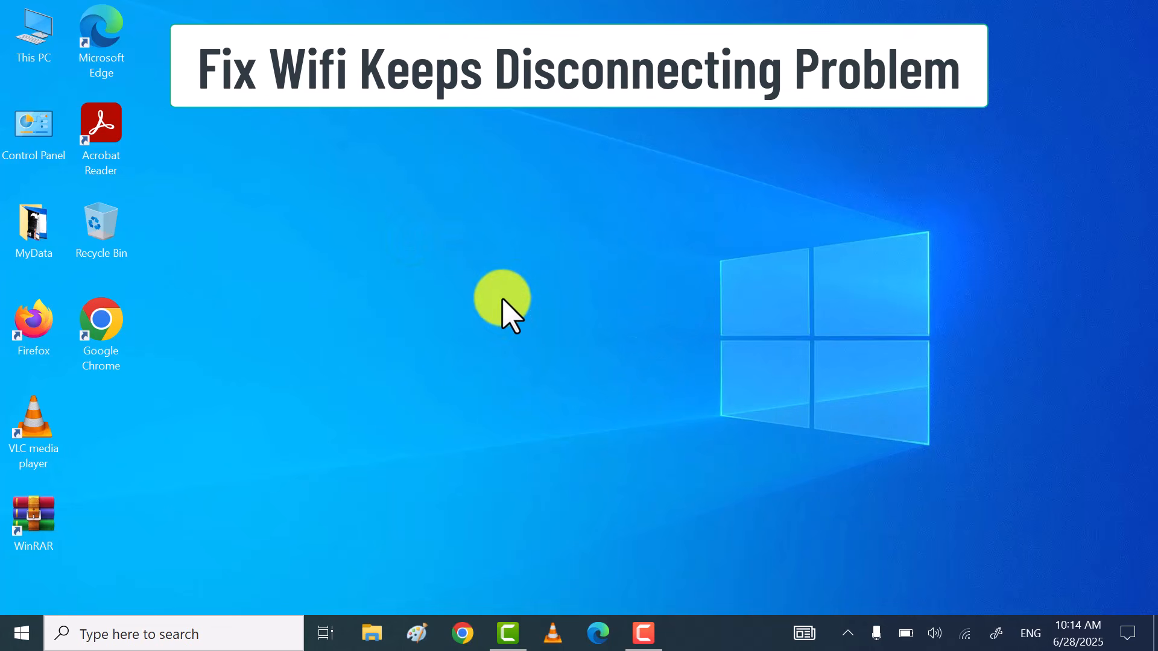
{"action": "right_click", "coordinate": [540, 250]}
{"action": "left_click", "coordinate": [446, 303]}
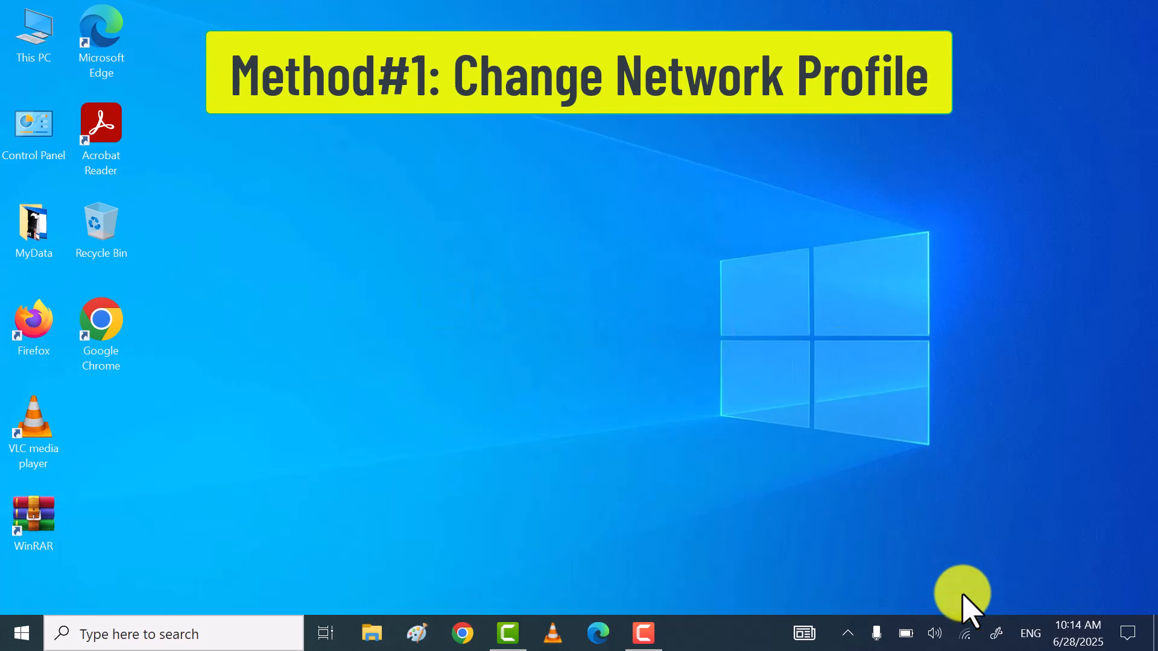
Forget the connected Home_Wifi network and close the list of available networks
{"action": "left_click", "coordinate": [965, 634]}
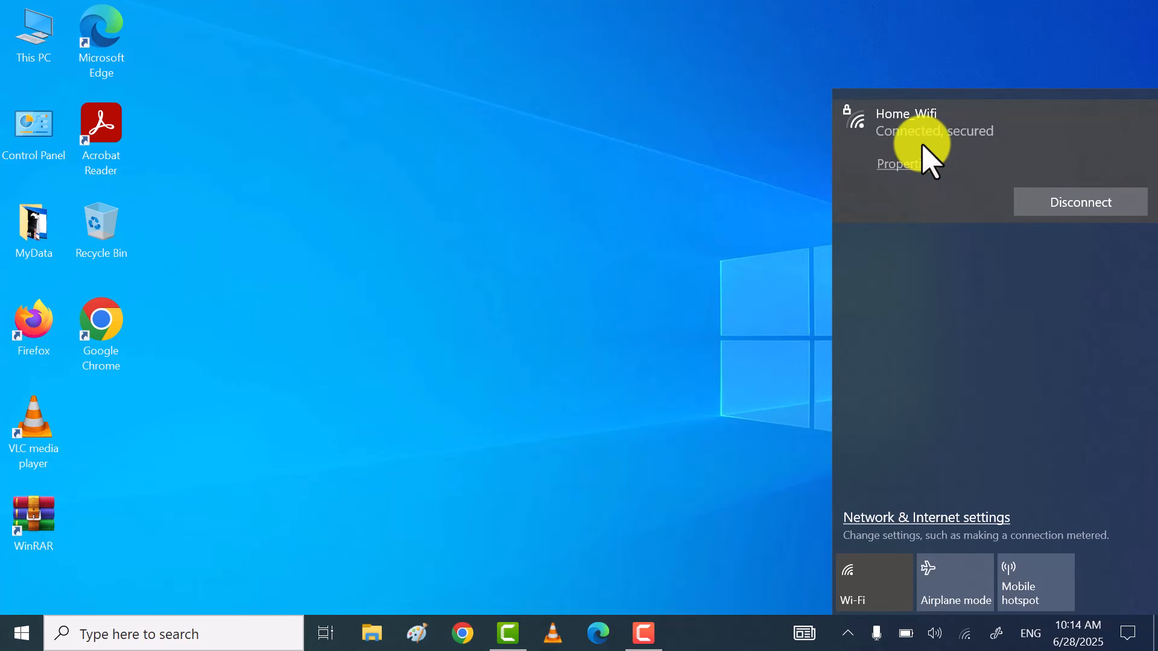
{"action": "left_click", "coordinate": [999, 154]}
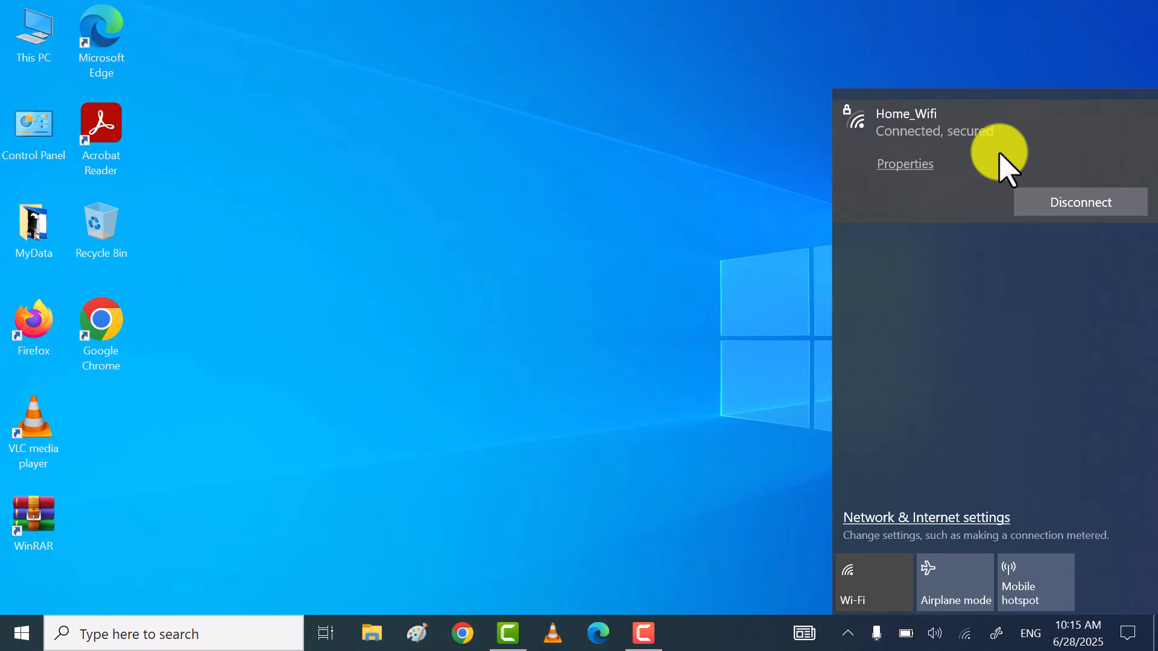
{"action": "right_click", "coordinate": [1001, 156]}
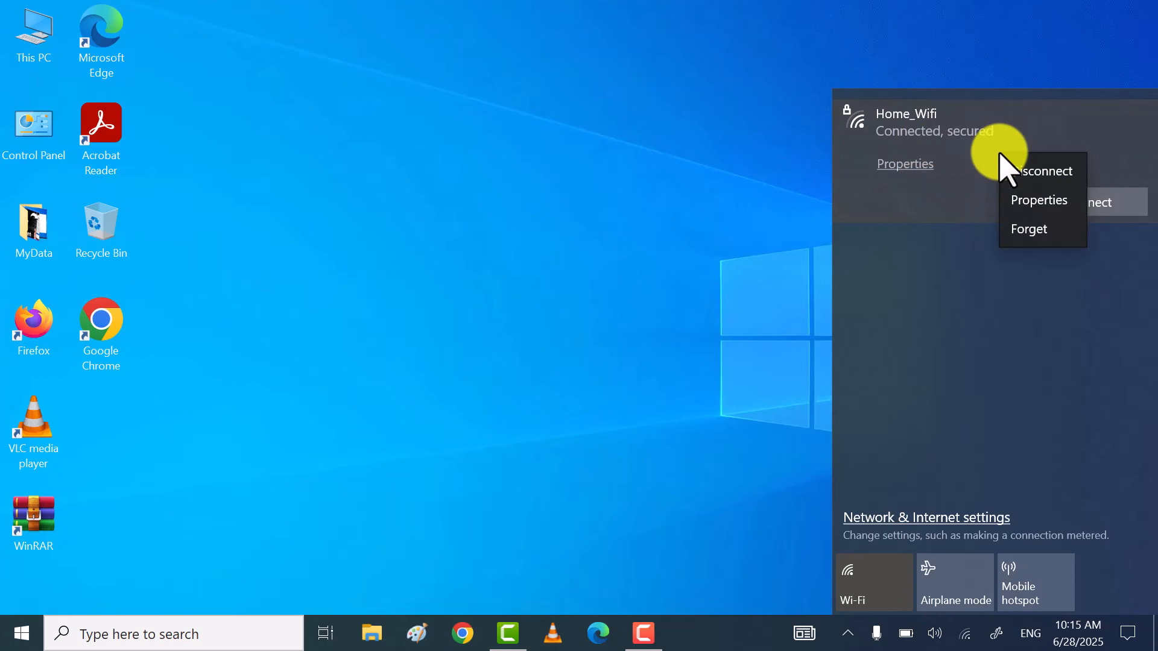
{"action": "left_click", "coordinate": [1031, 233]}
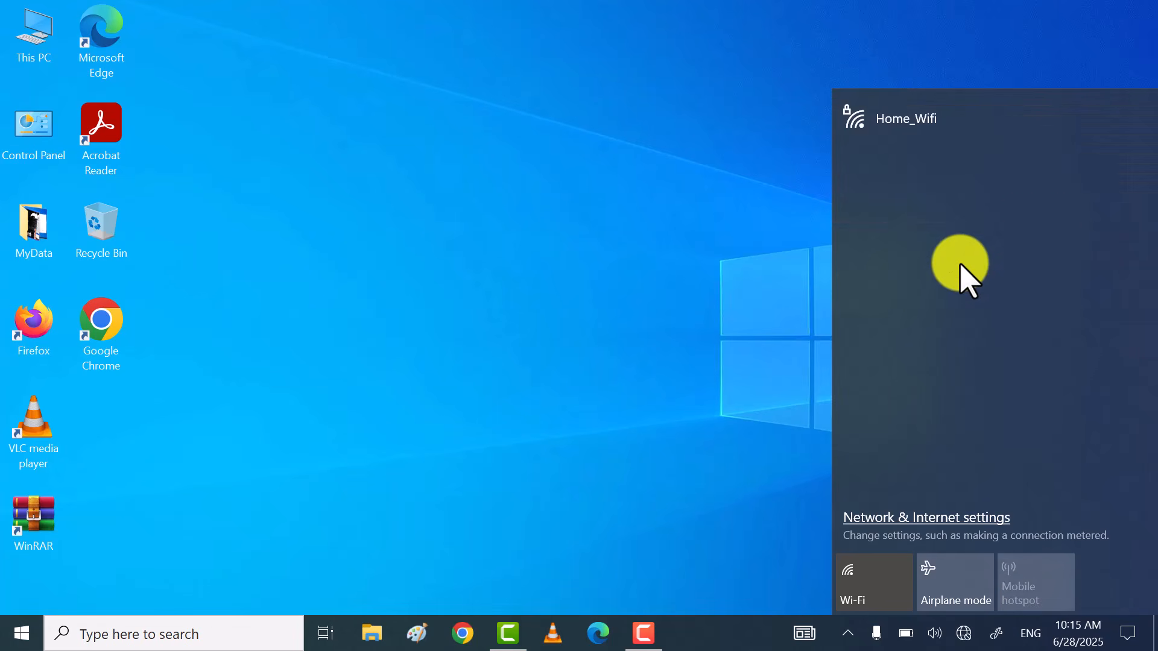
{"action": "left_click", "coordinate": [711, 208]}
Reconnect to the Home_Wifi network by entering its network security key
{"action": "left_click", "coordinate": [963, 632]}
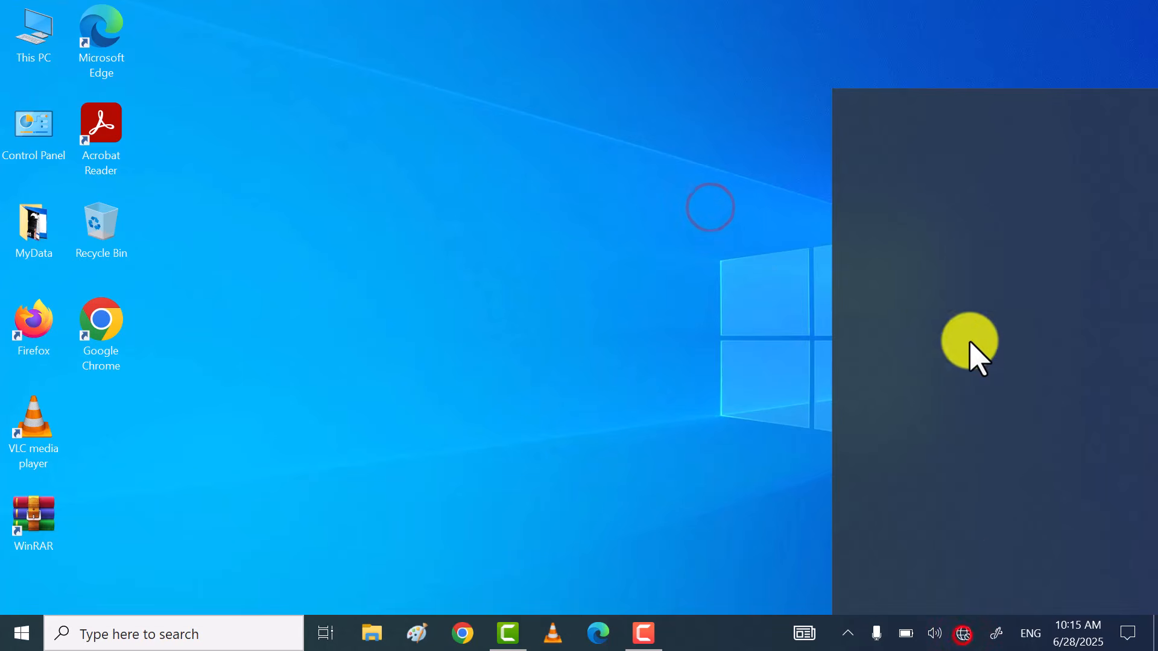
{"action": "left_click", "coordinate": [945, 135]}
{"action": "left_click", "coordinate": [1066, 205]}
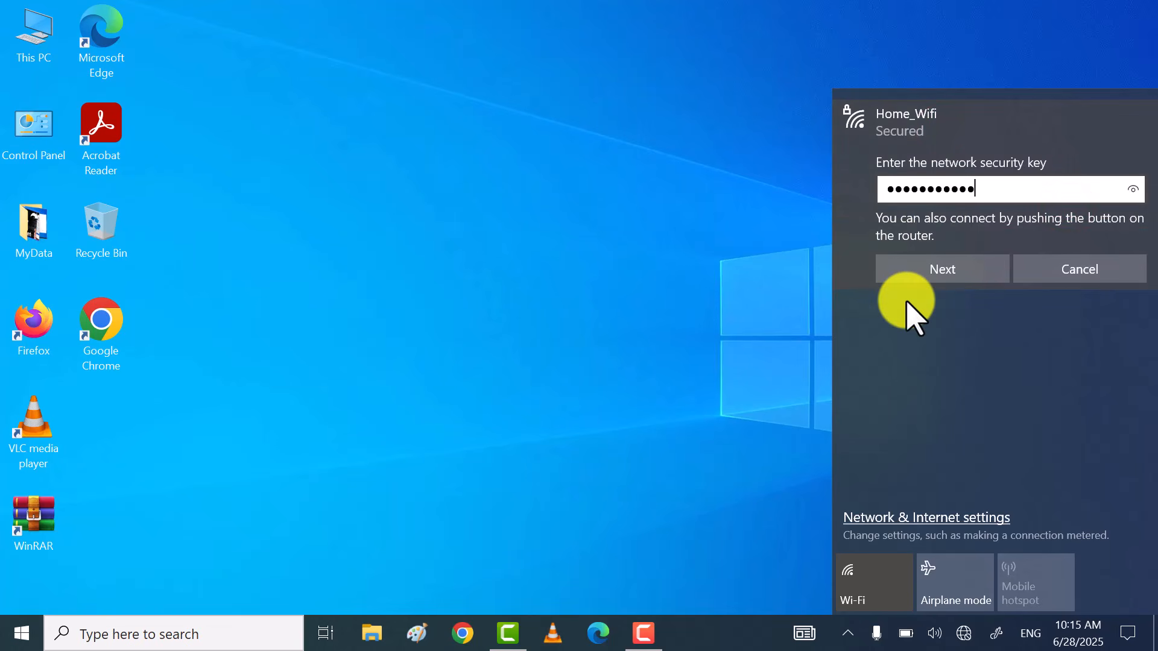
{"action": "left_click", "coordinate": [948, 268]}
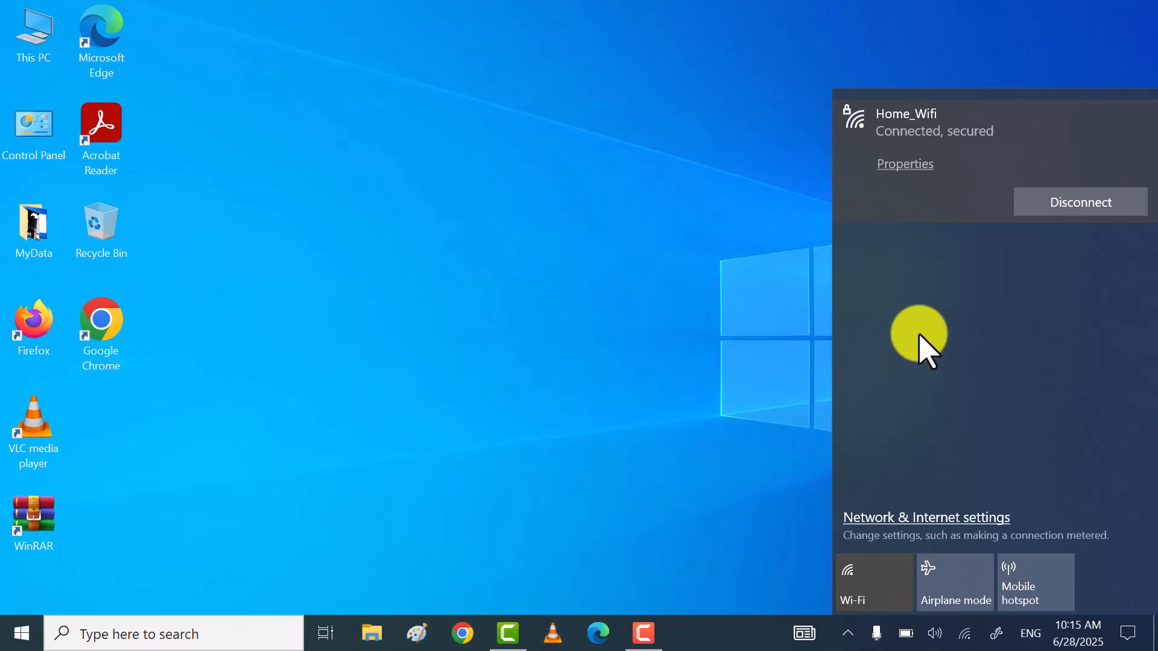
Set the network profile of Home_Wifi to Private in its properties and close Settings
{"action": "left_click", "coordinate": [912, 169]}
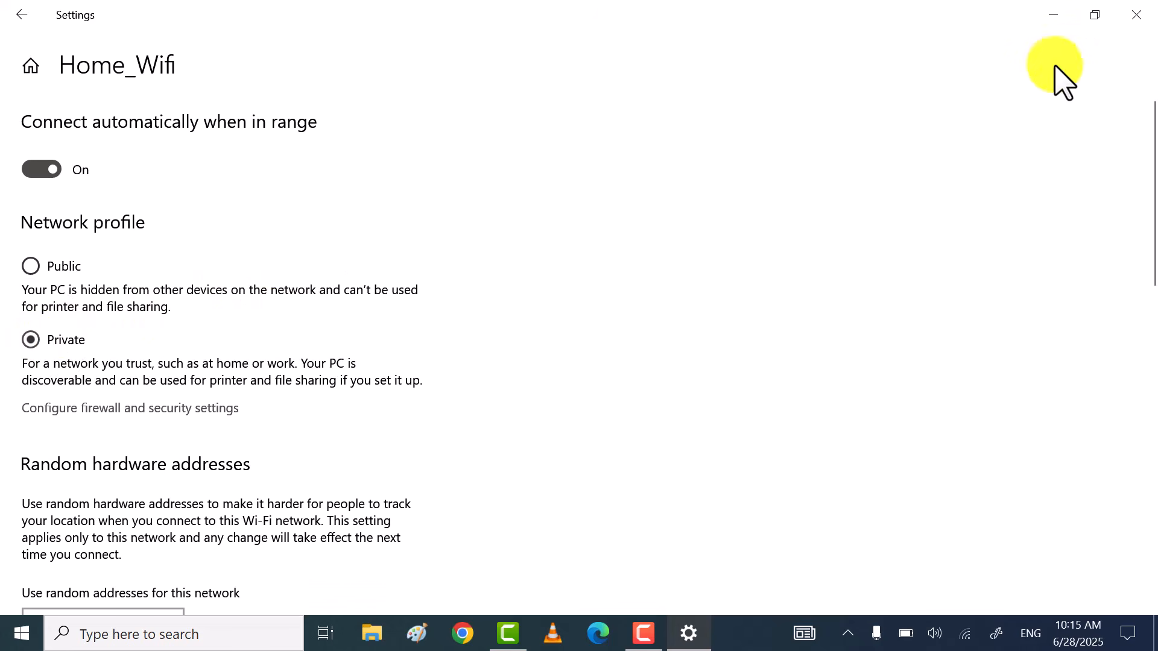
{"action": "left_click", "coordinate": [1143, 13]}
{"action": "right_click", "coordinate": [480, 232]}
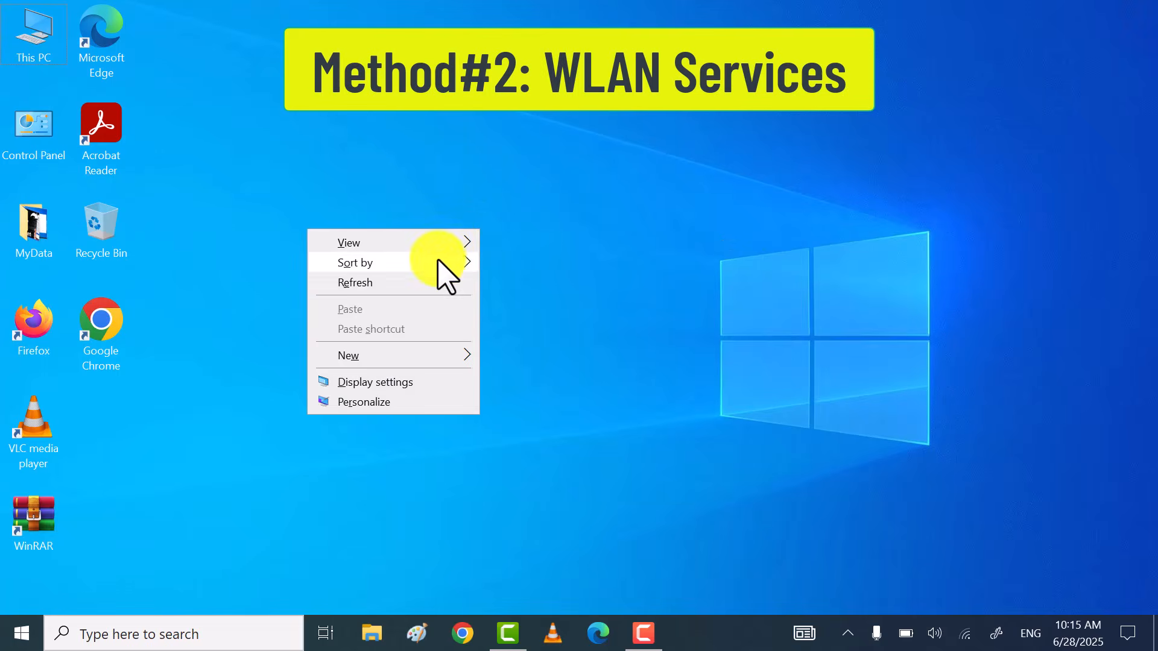
{"action": "left_click", "coordinate": [396, 276]}
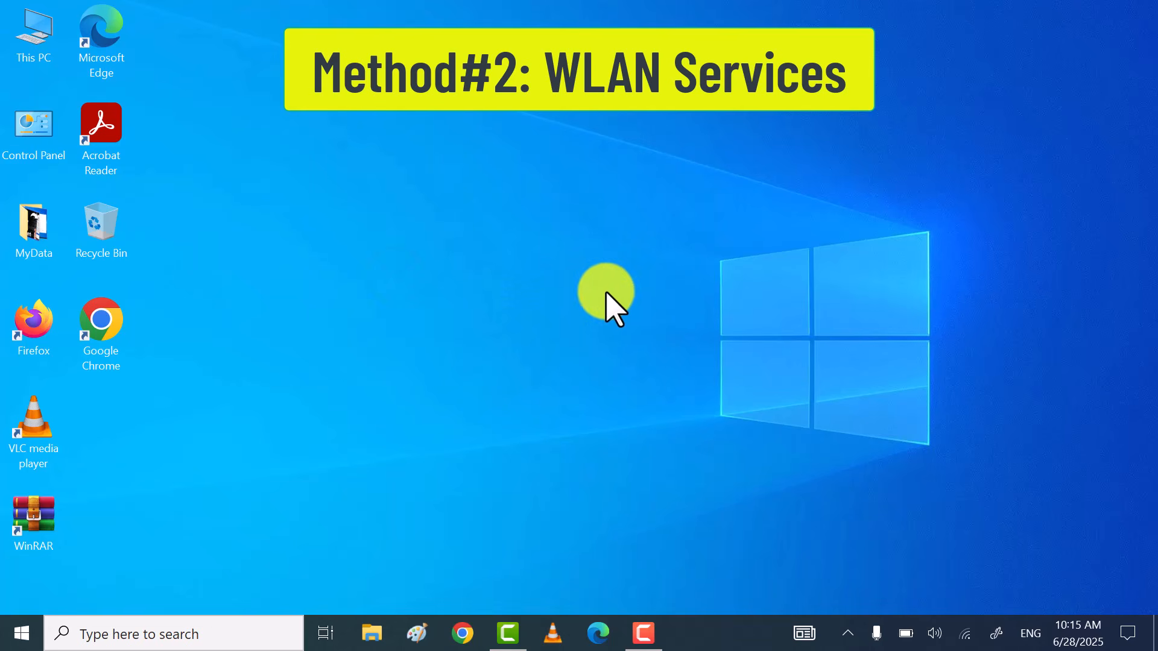
{"action": "right_click", "coordinate": [523, 209]}
{"action": "left_click", "coordinate": [452, 260]}
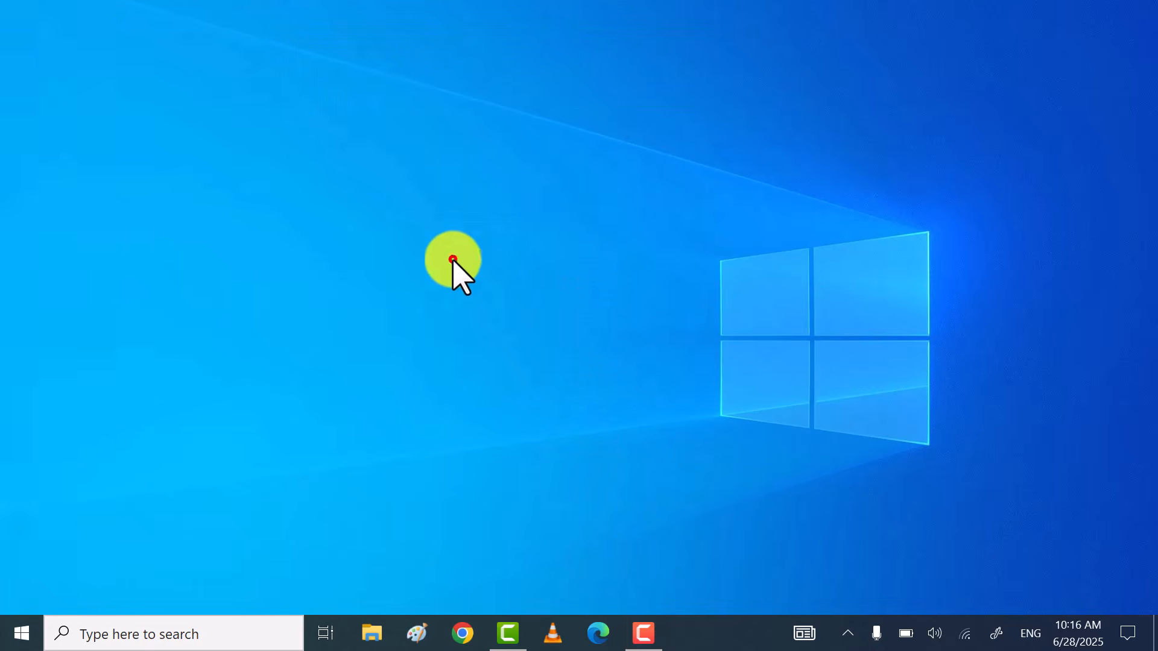
Search Windows for "services" and open the Services console
{"action": "left_click", "coordinate": [151, 633]}
{"action": "type", "text": "services"}
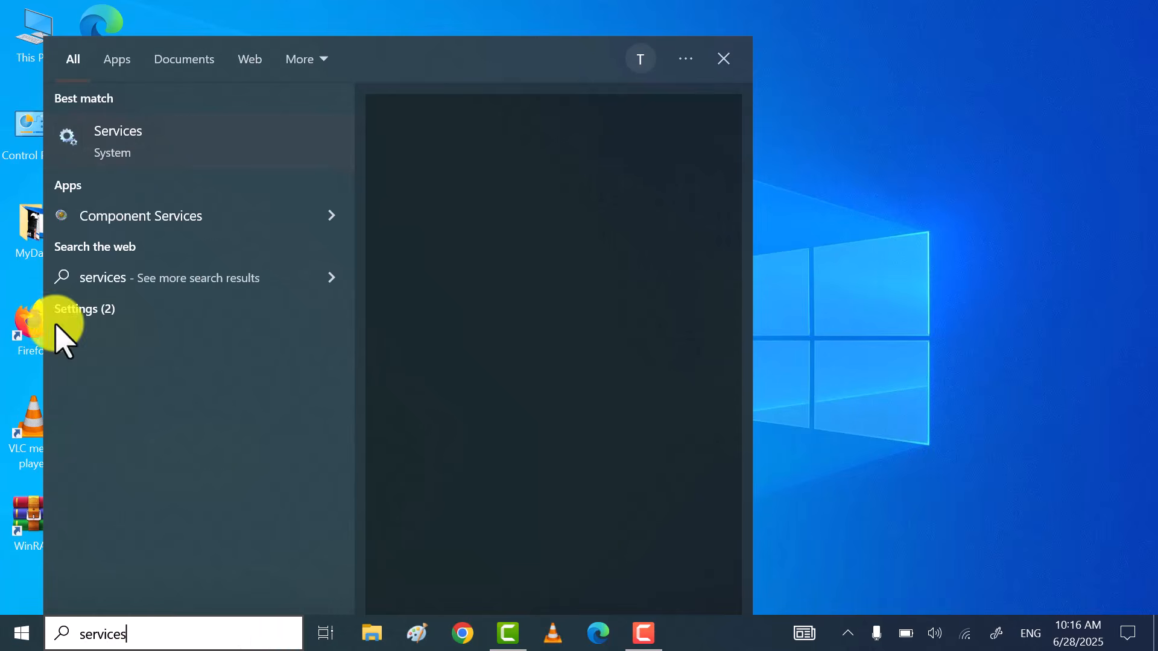
{"action": "left_click", "coordinate": [207, 140]}
{"action": "left_click", "coordinate": [207, 141]}
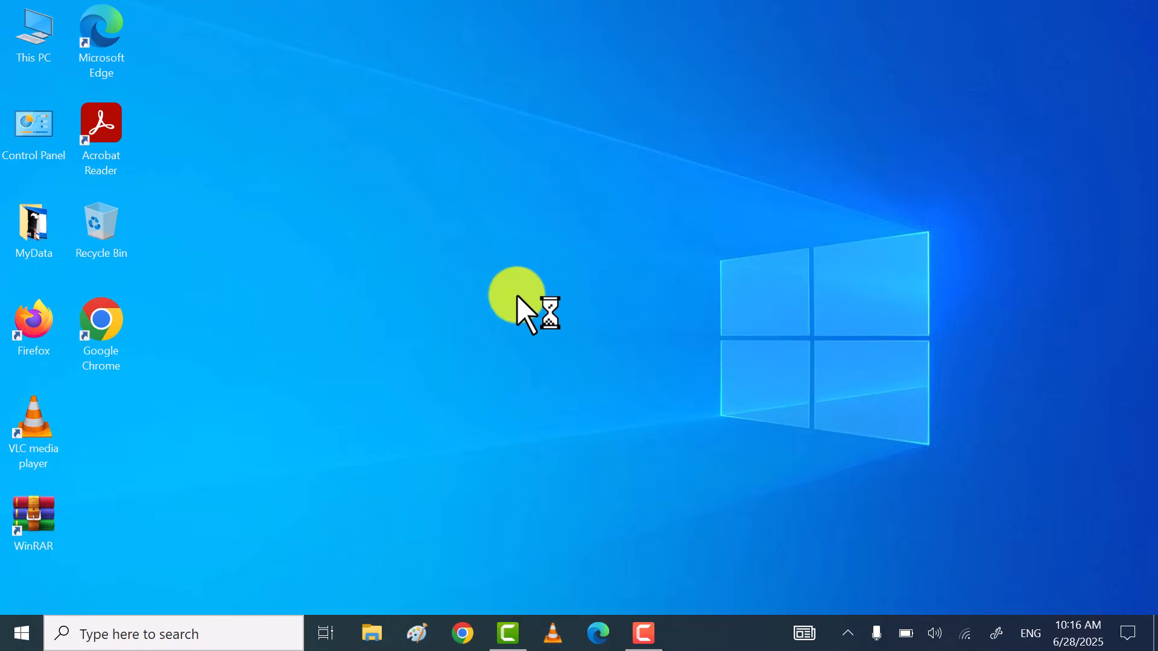
Open the properties of the WLAN AutoConfig service, set its startup type to Automatic and apply the setting
{"action": "left_click_drag", "start_coordinate": [1150, 119], "coordinate": [1148, 573]}
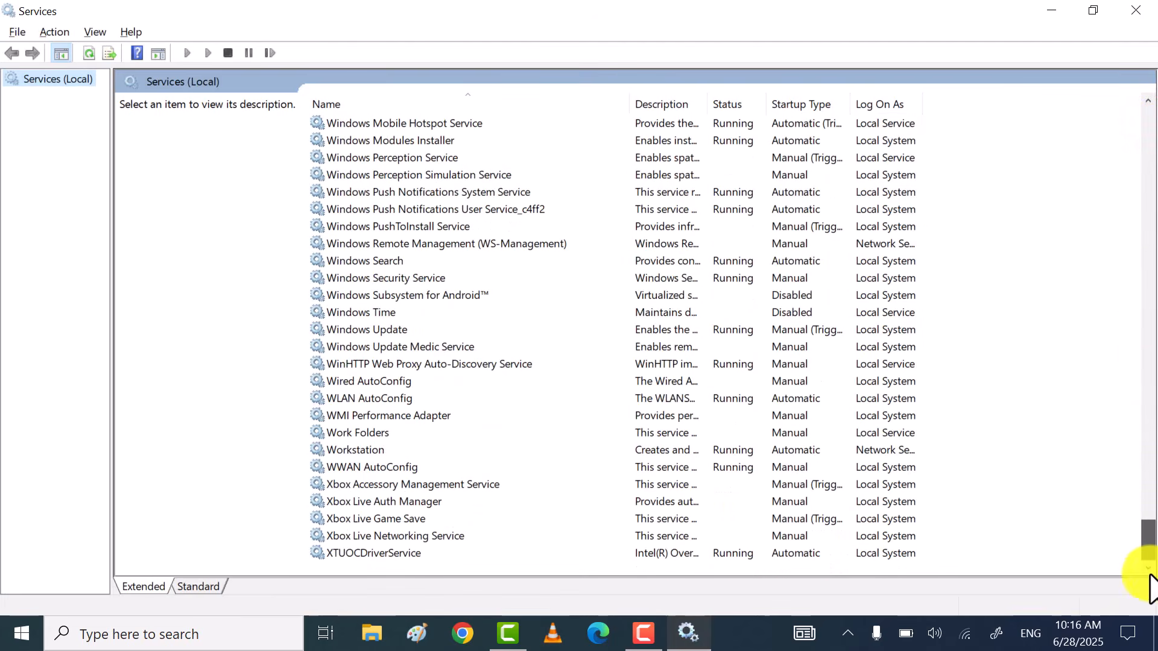
{"action": "left_click", "coordinate": [381, 399]}
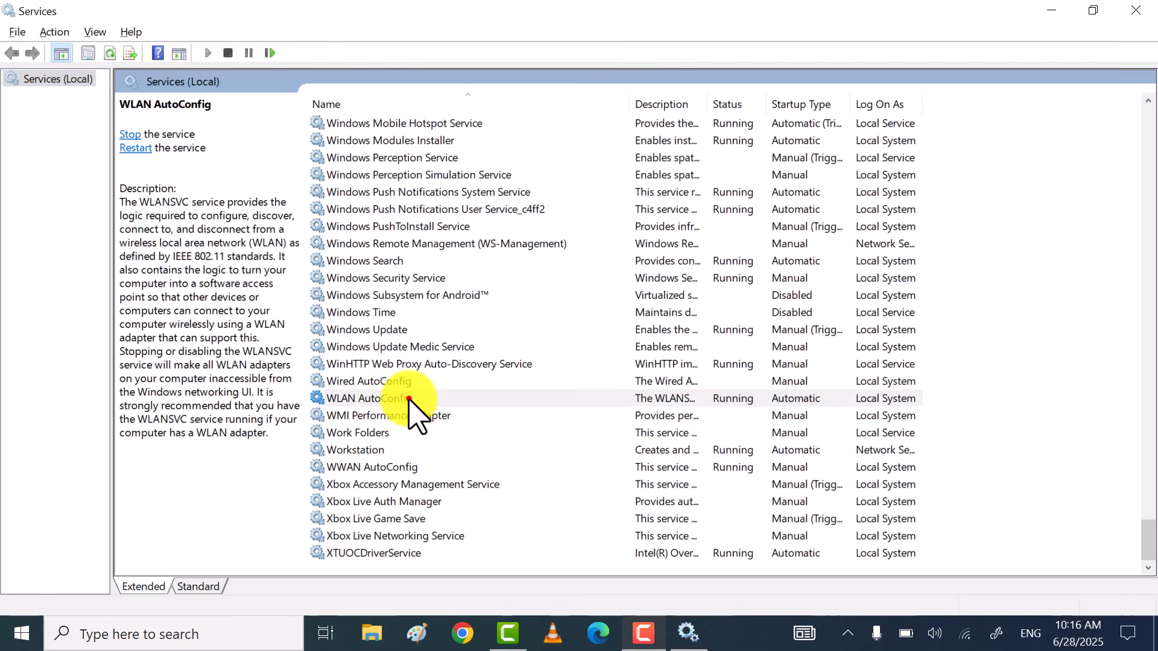
{"action": "left_click", "coordinate": [409, 399]}
{"action": "right_click", "coordinate": [410, 399]}
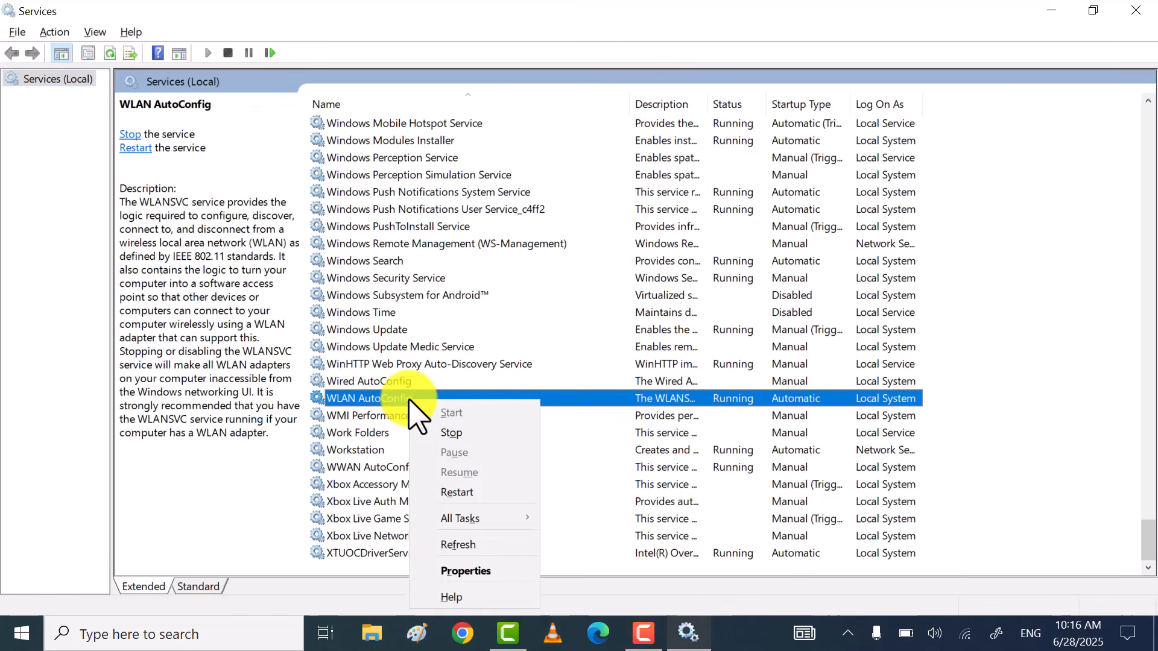
{"action": "left_click", "coordinate": [477, 570]}
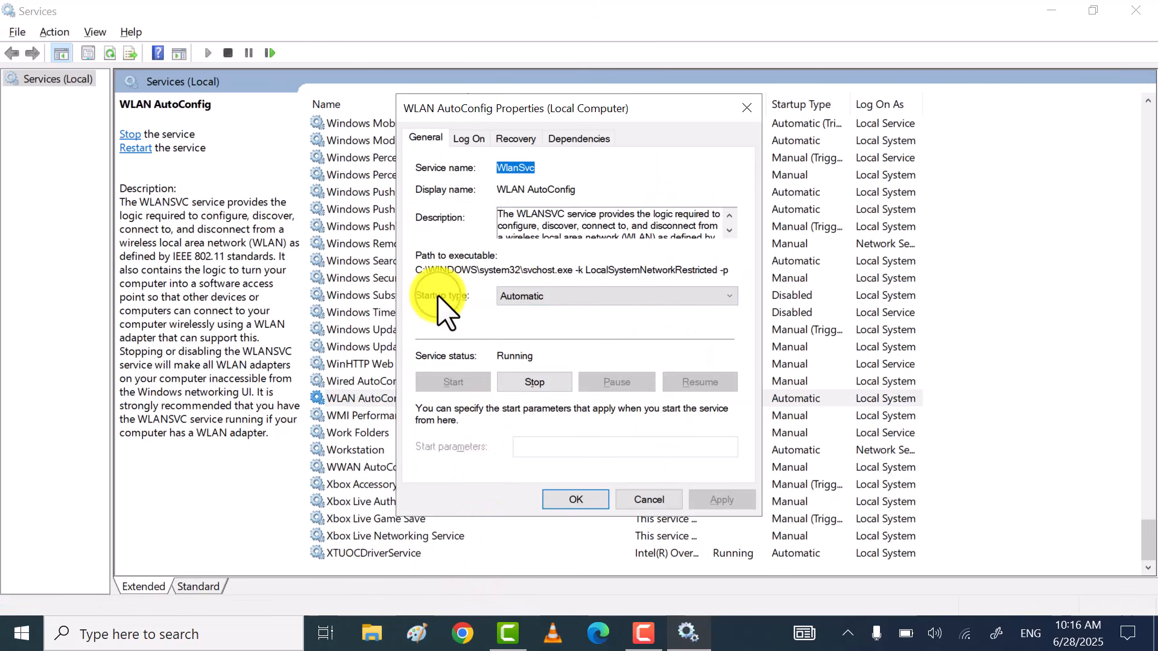
{"action": "left_click", "coordinate": [545, 298]}
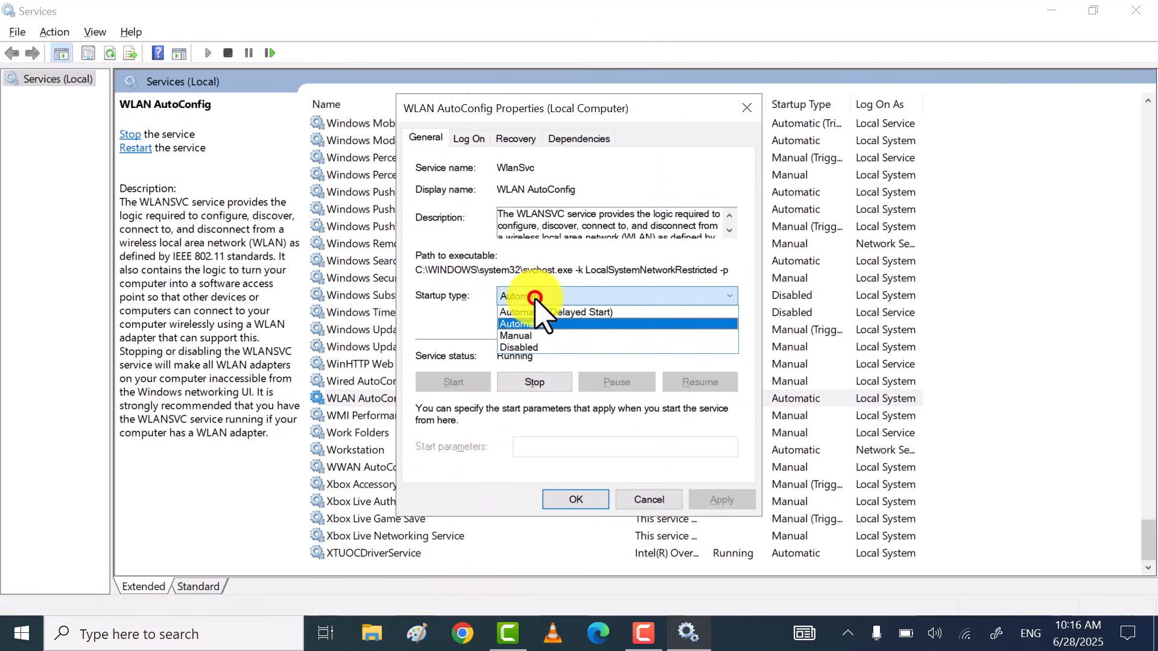
{"action": "left_click", "coordinate": [520, 326]}
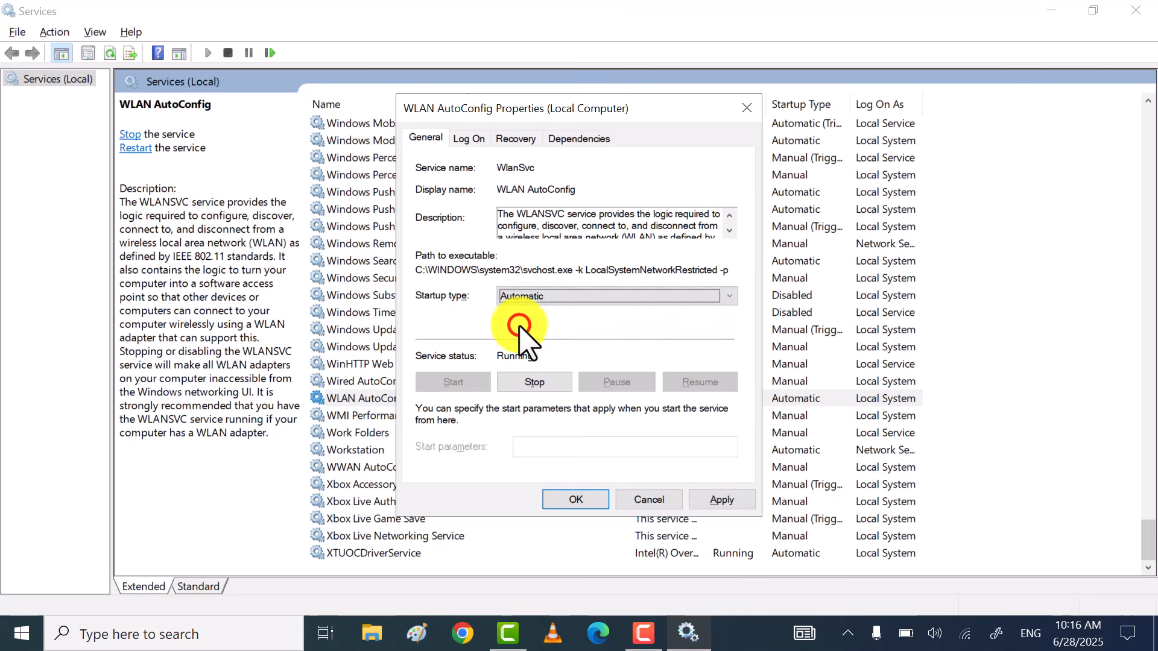
{"action": "left_click", "coordinate": [718, 501]}
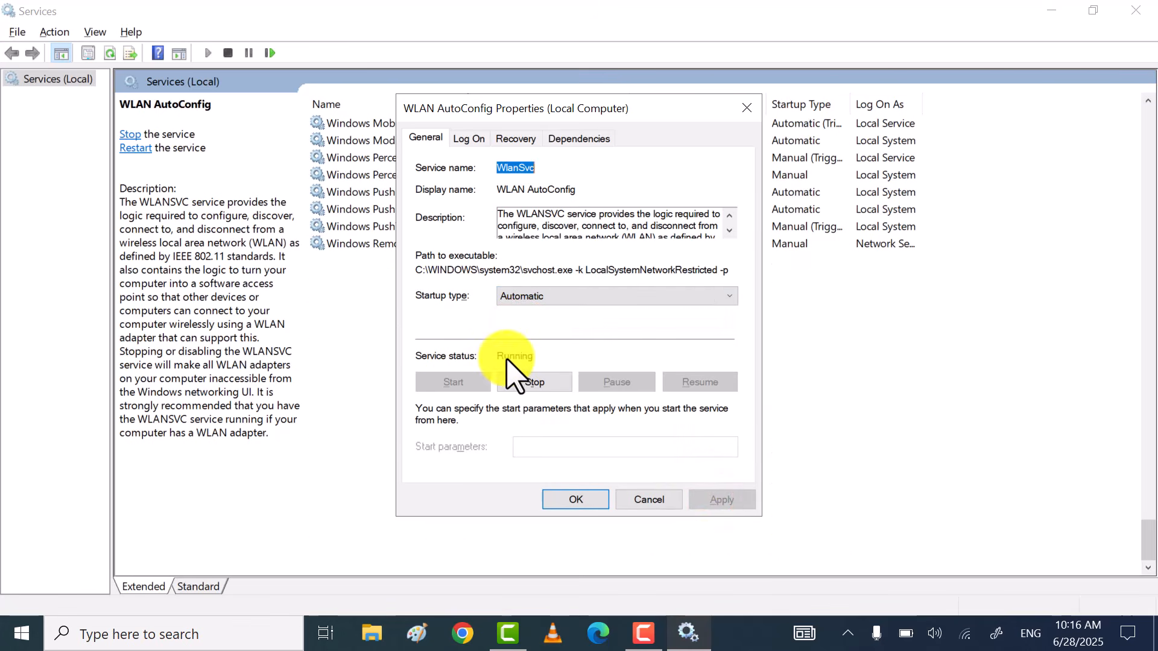
Stop the WLAN AutoConfig service together with its dependent service, start it again, and close its properties and the Services console
{"action": "left_click", "coordinate": [533, 384]}
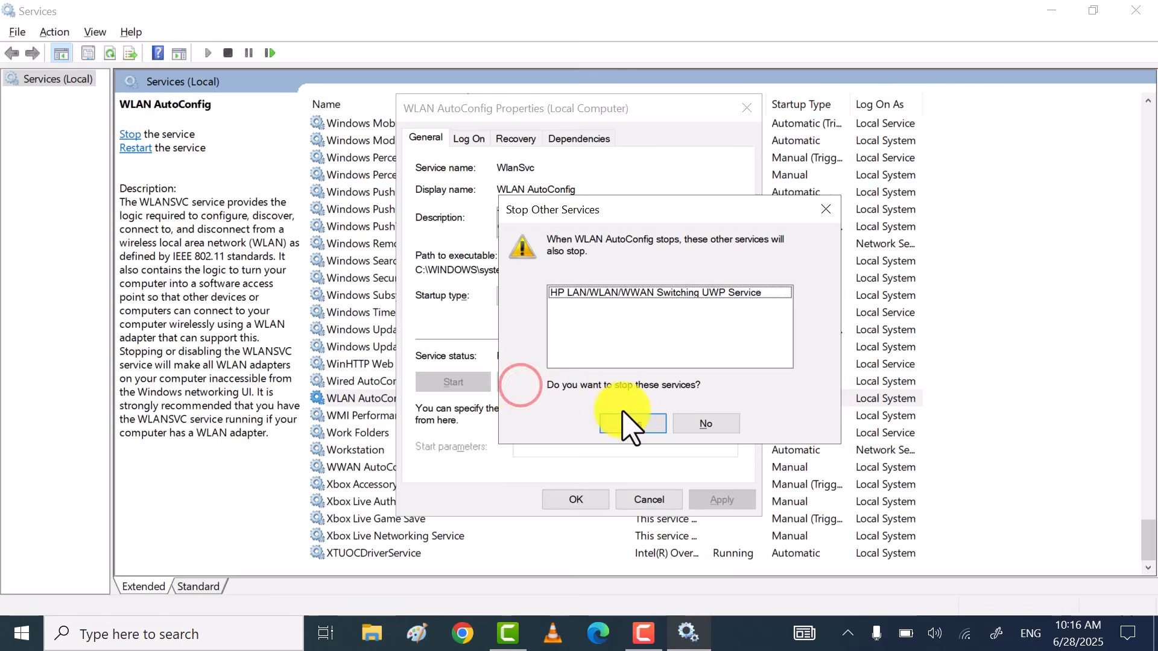
{"action": "left_click", "coordinate": [631, 422]}
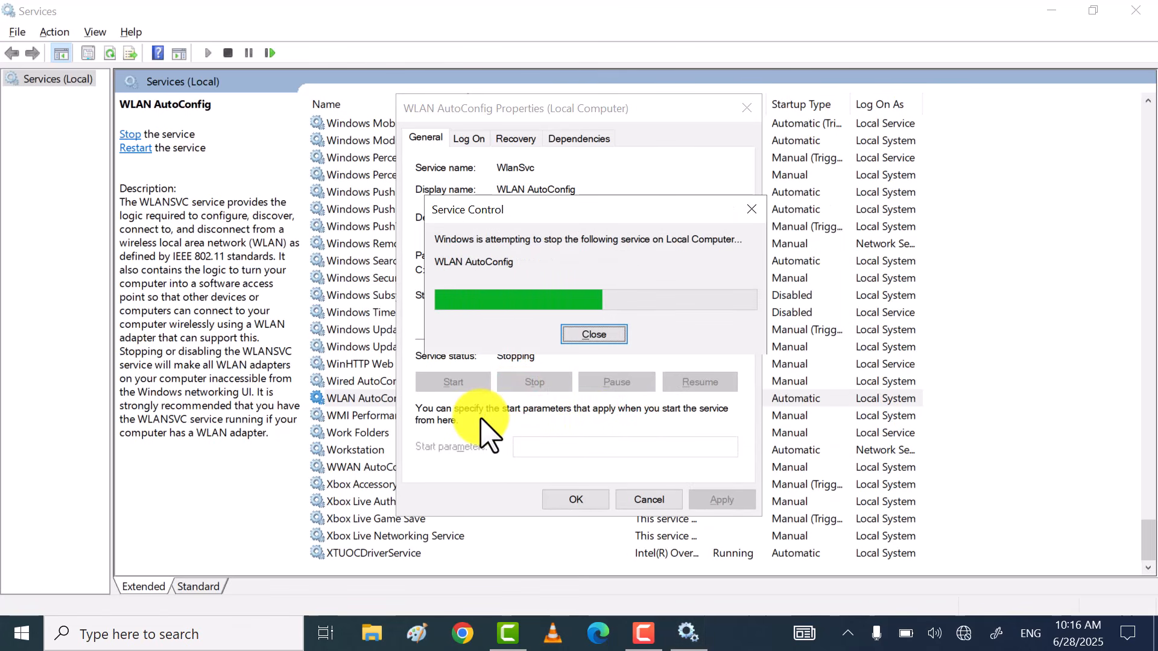
{"action": "left_click", "coordinate": [478, 383]}
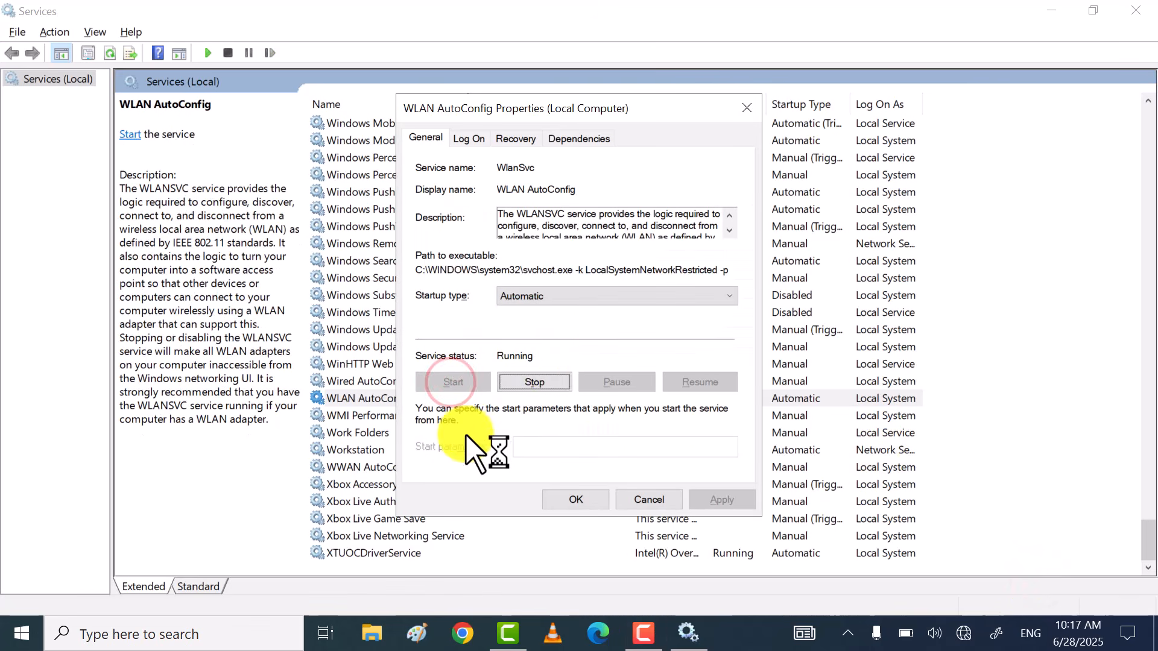
{"action": "left_click", "coordinate": [572, 499]}
{"action": "left_click", "coordinate": [1136, 10]}
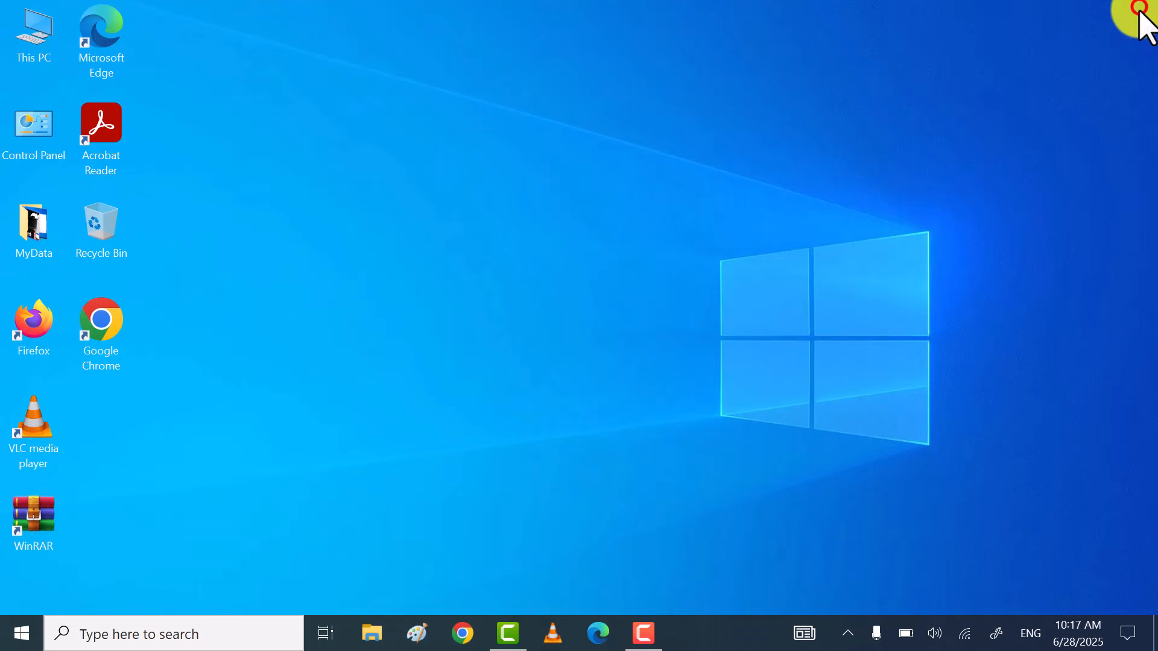
{"action": "right_click", "coordinate": [580, 218]}
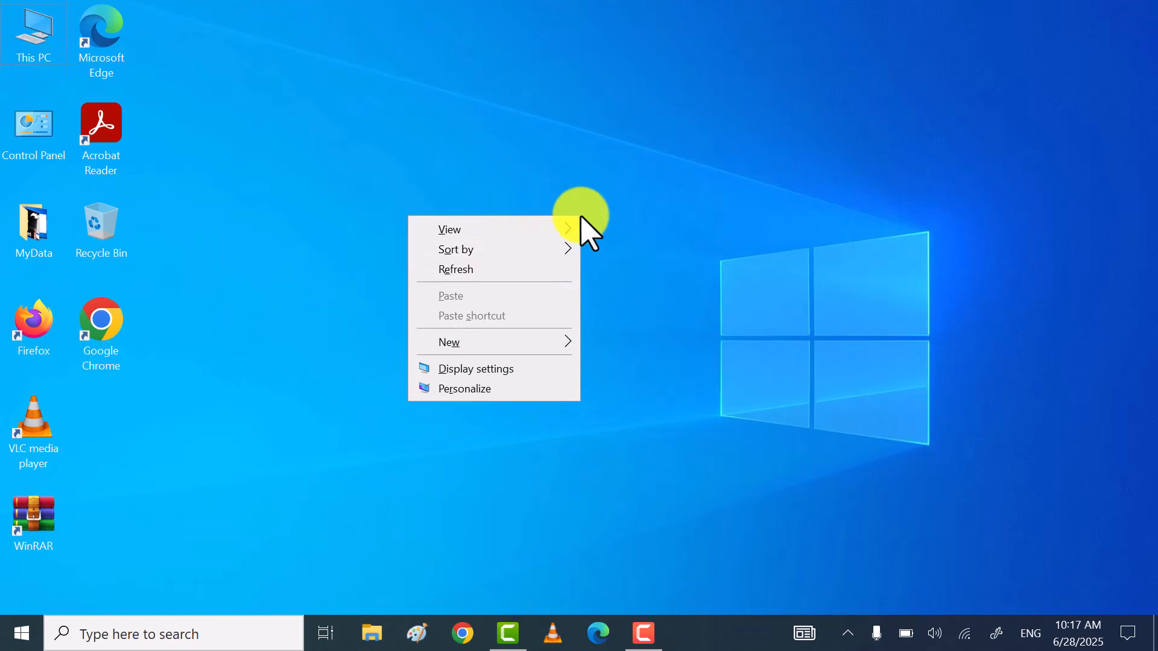
{"action": "left_click", "coordinate": [494, 270]}
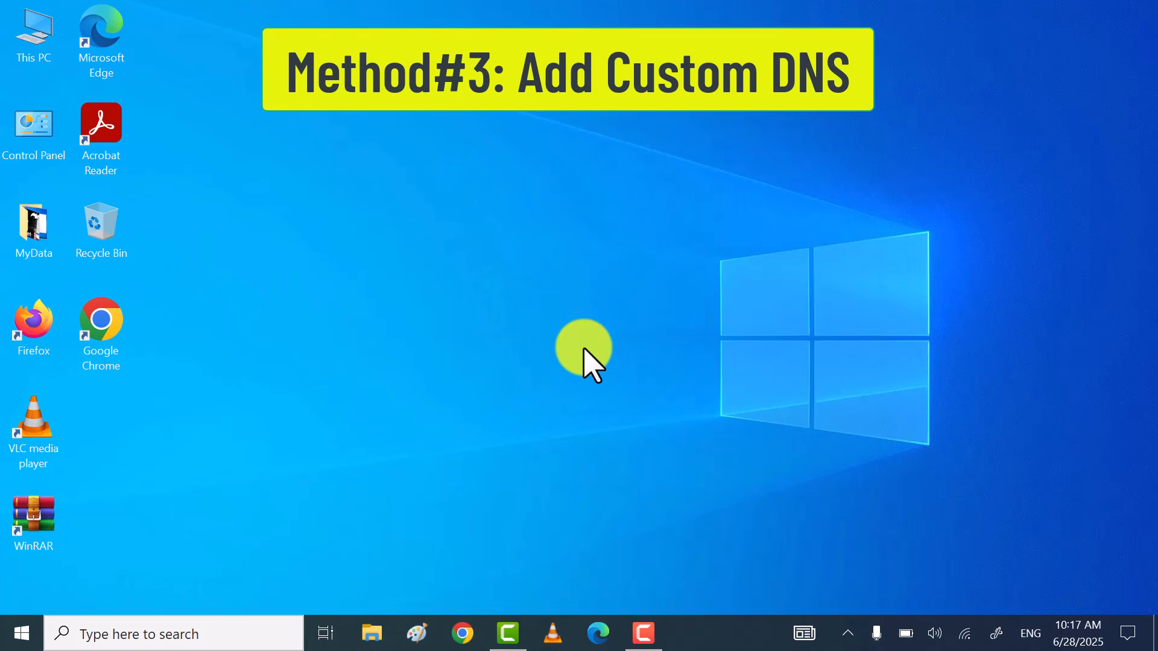
{"action": "left_click", "coordinate": [1053, 574]}
{"action": "right_click", "coordinate": [519, 255]}
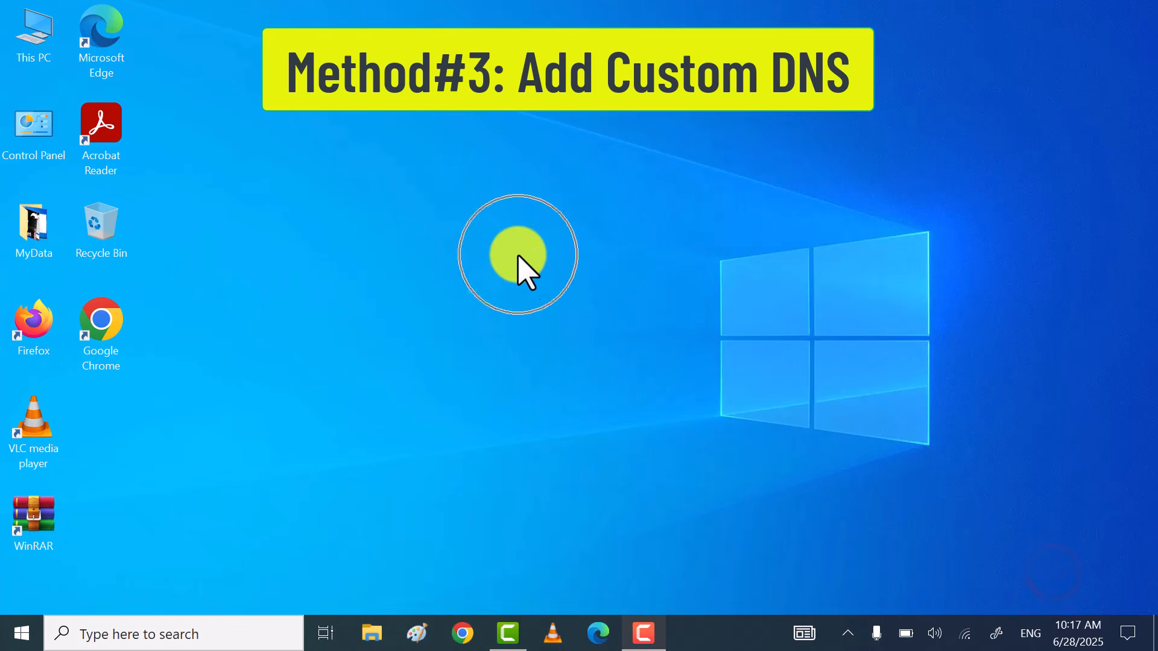
{"action": "left_click", "coordinate": [427, 312]}
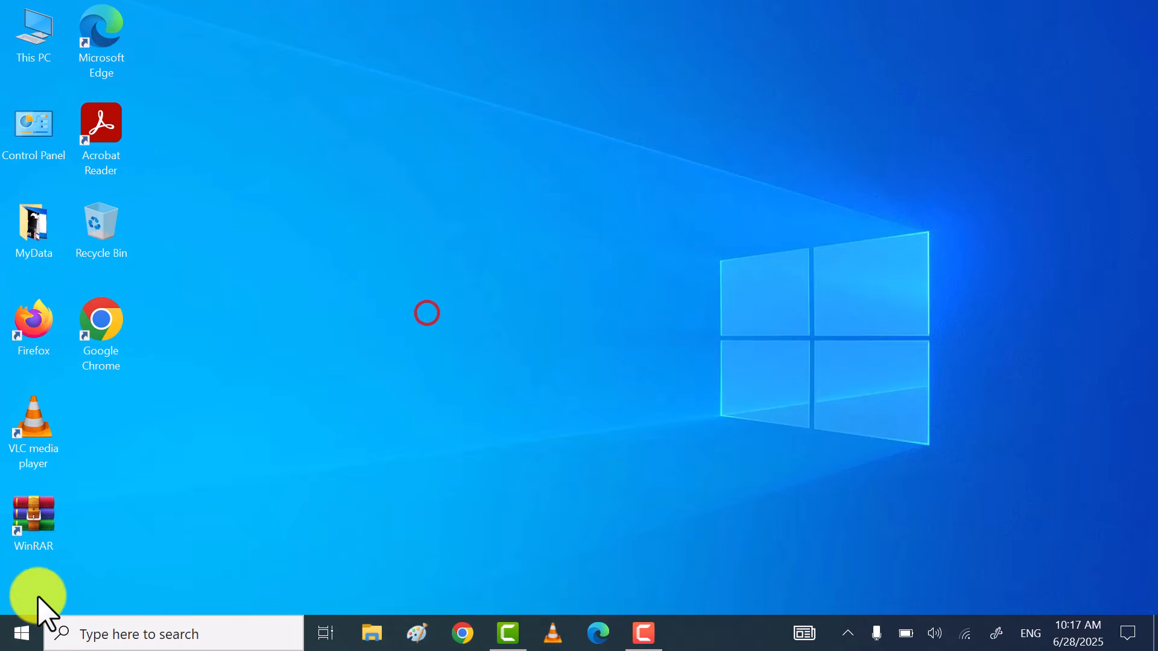
Go to the adapter options in the Network & Internet settings and open the properties of the Wi-Fi connection
{"action": "left_click", "coordinate": [23, 633]}
{"action": "left_click", "coordinate": [131, 556]}
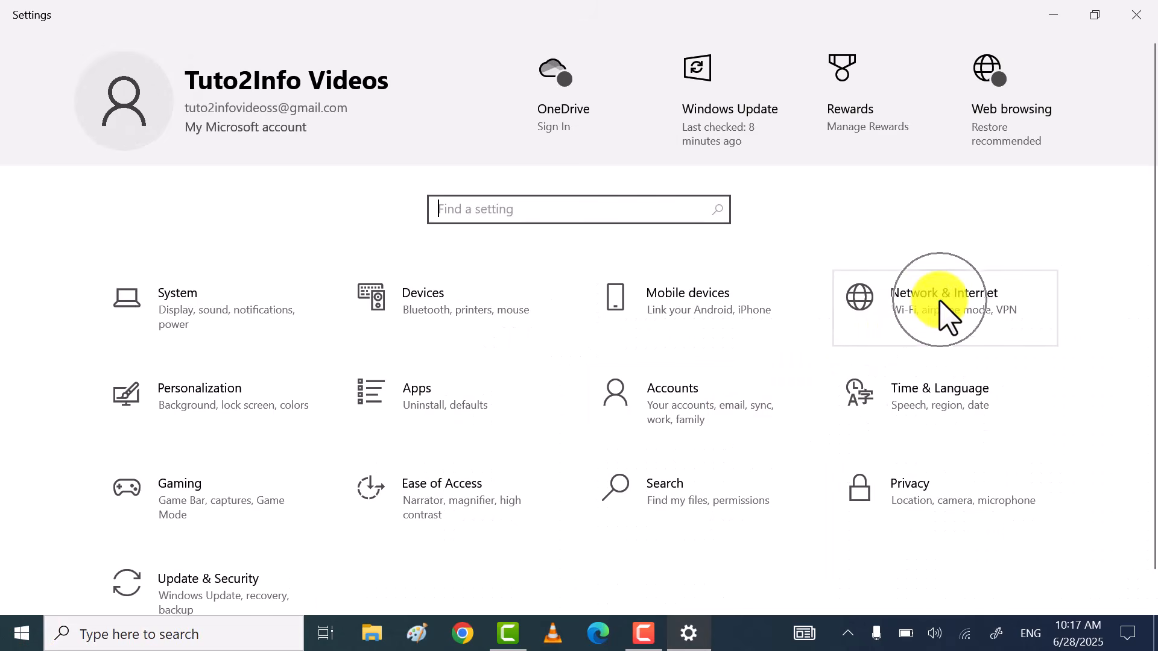
{"action": "left_click", "coordinate": [939, 299]}
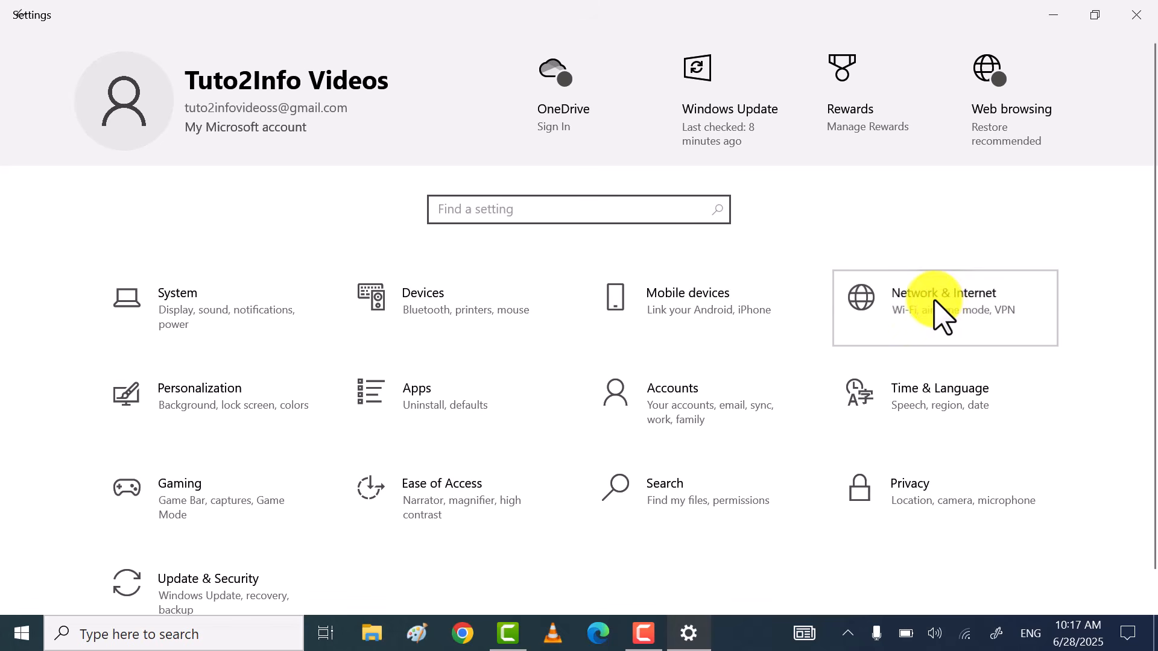
{"action": "scroll", "coordinate": [504, 382], "scroll_direction": "down", "scroll_amount": 3}
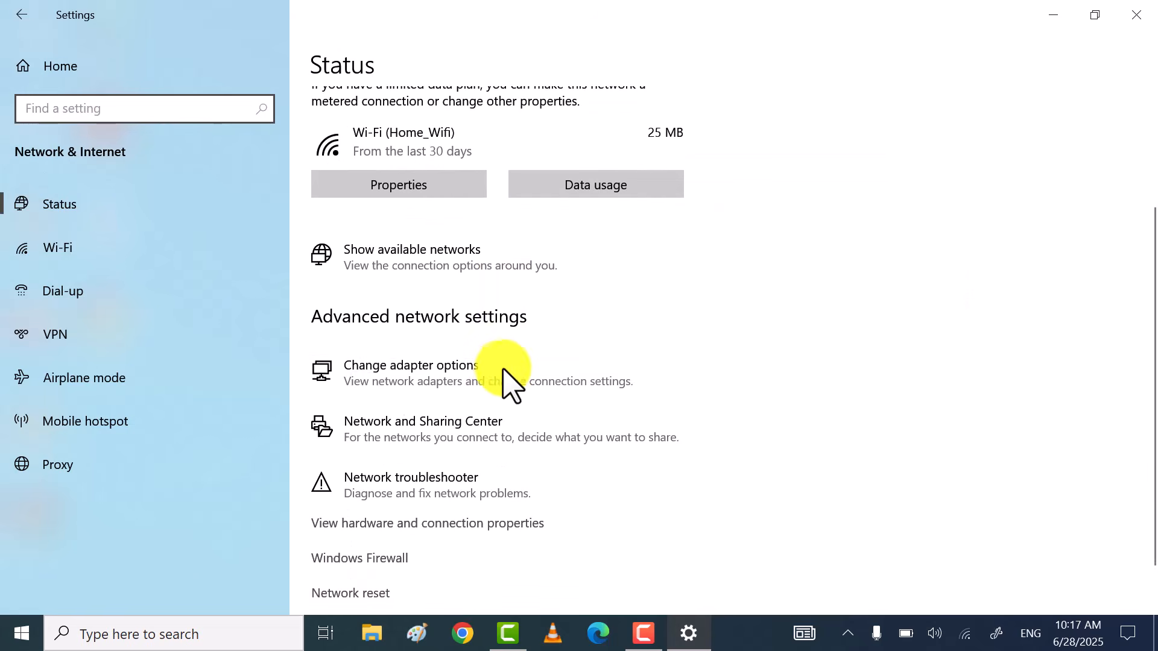
{"action": "left_click", "coordinate": [419, 375]}
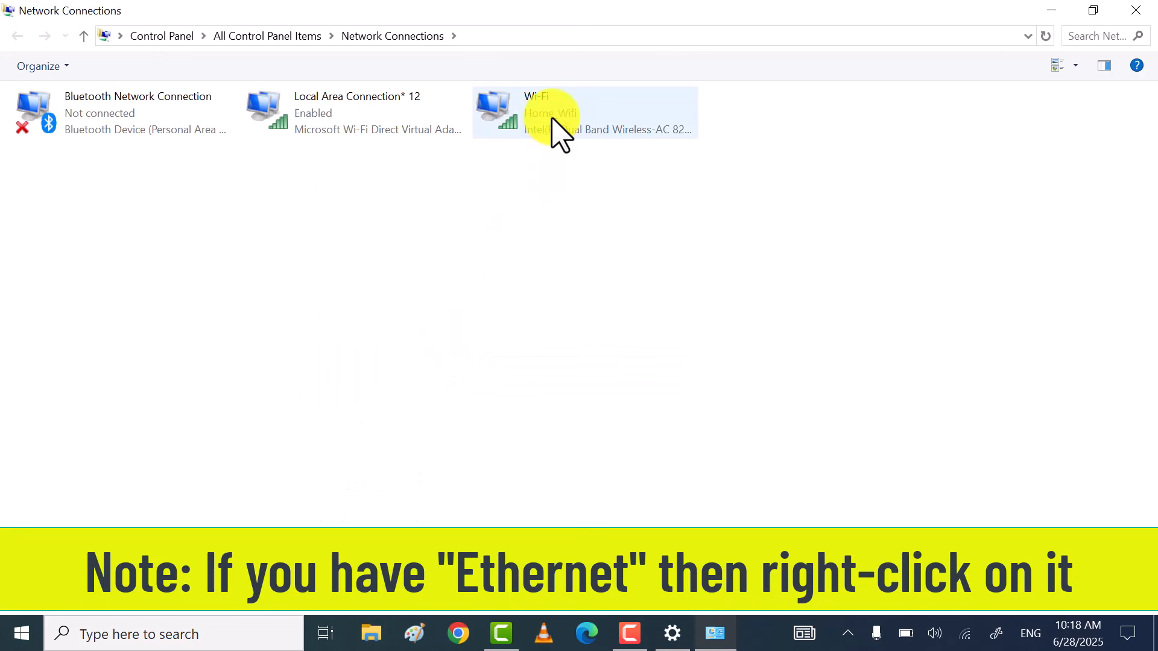
{"action": "right_click", "coordinate": [555, 123]}
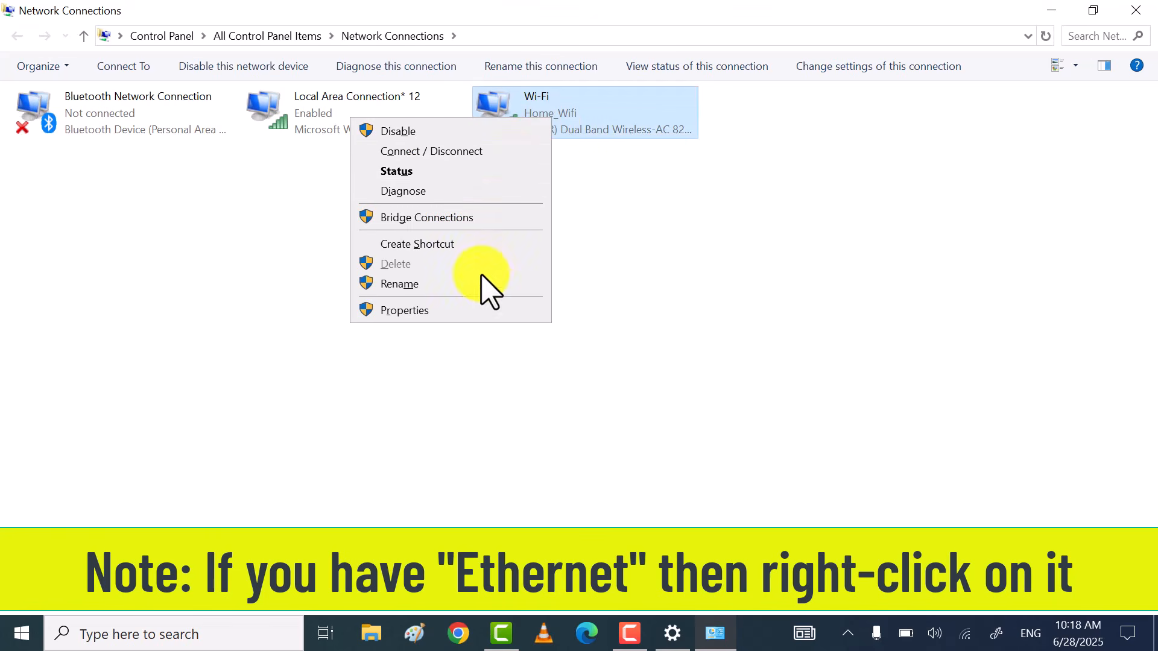
{"action": "left_click", "coordinate": [467, 310]}
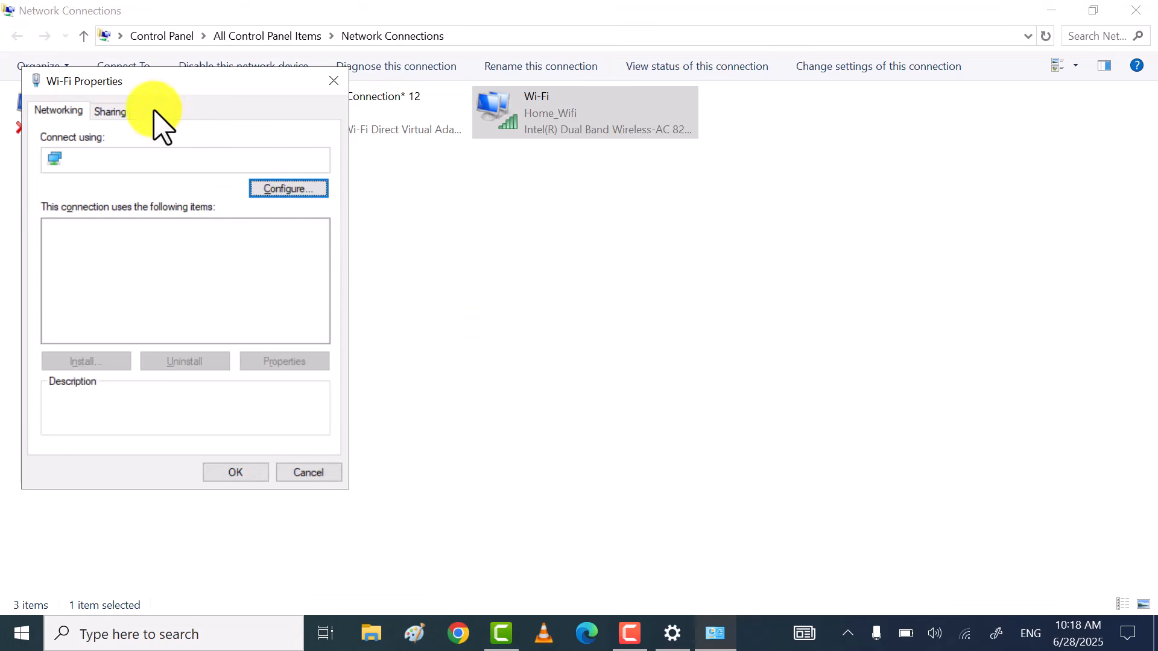
Open the properties of Internet Protocol Version 4 (TCP/IPv4) for the Wi-Fi connection
{"action": "left_click_drag", "start_coordinate": [139, 87], "coordinate": [575, 105]}
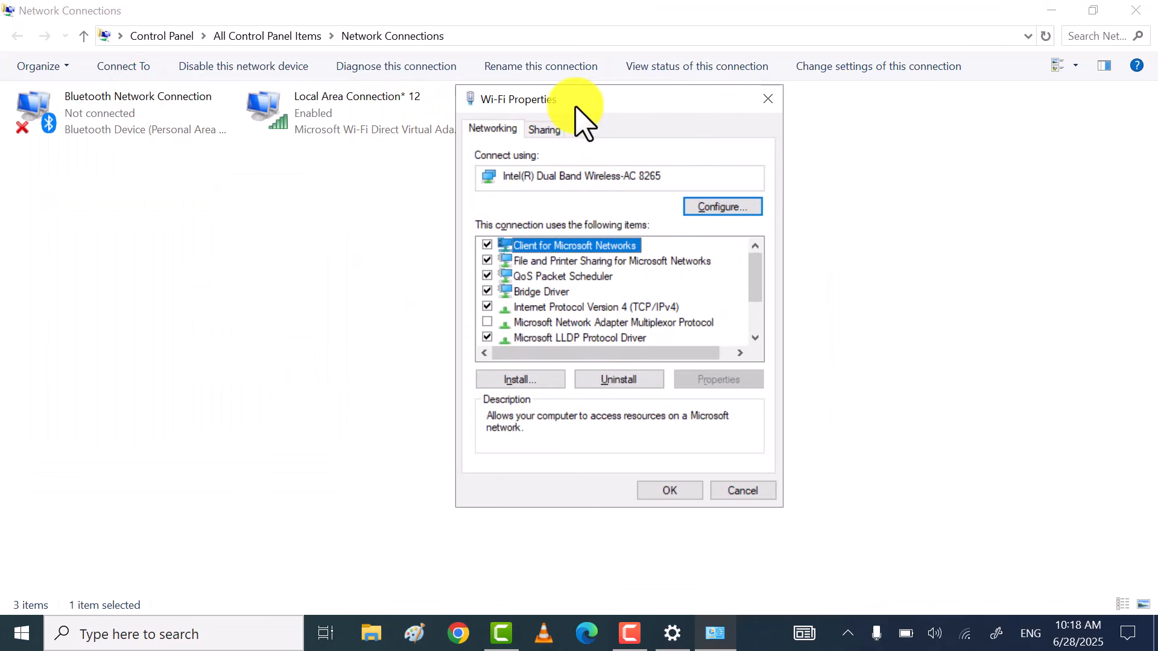
{"action": "left_click", "coordinate": [608, 306]}
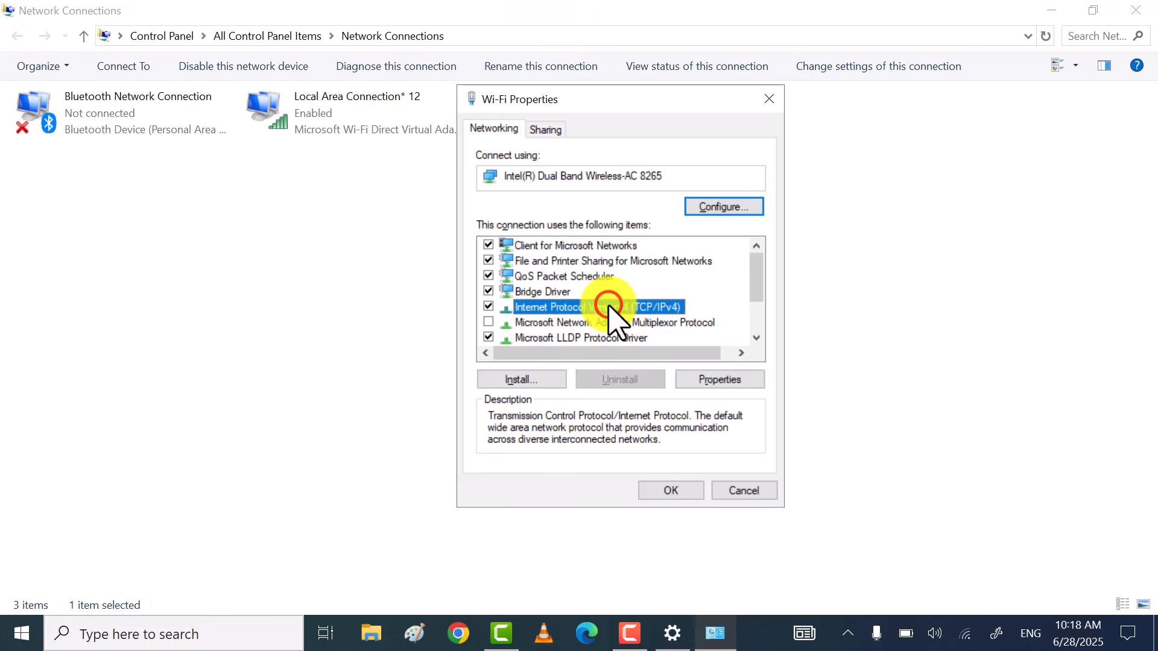
{"action": "left_click", "coordinate": [715, 380]}
{"action": "left_click", "coordinate": [636, 178]}
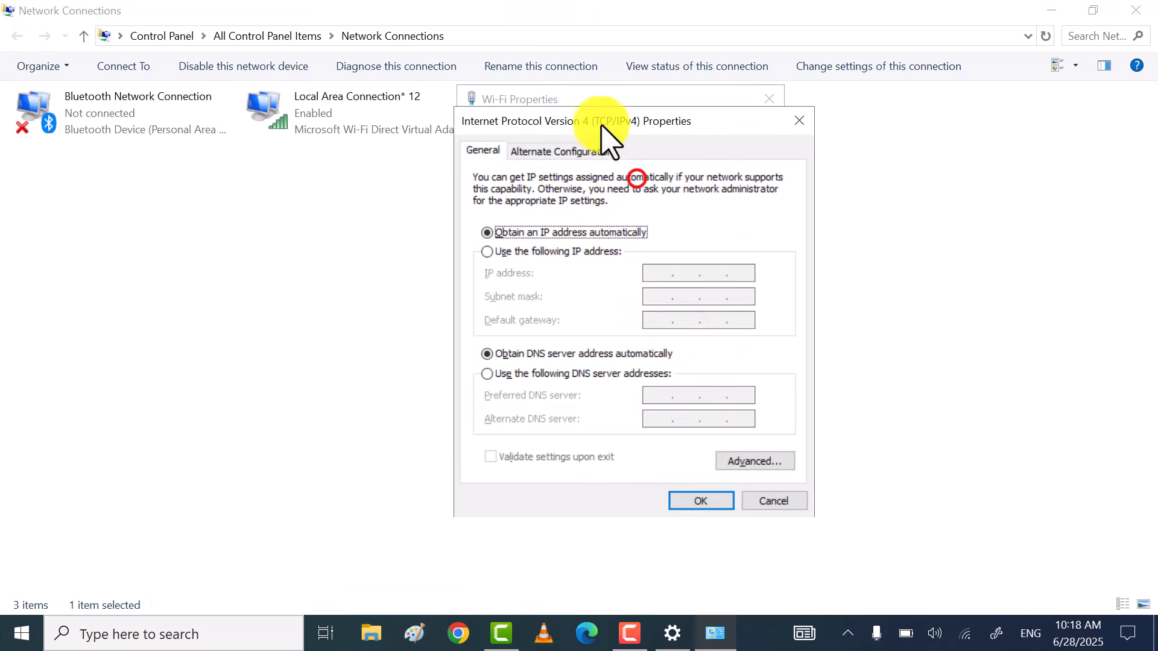
{"action": "left_click_drag", "start_coordinate": [601, 125], "coordinate": [589, 82]}
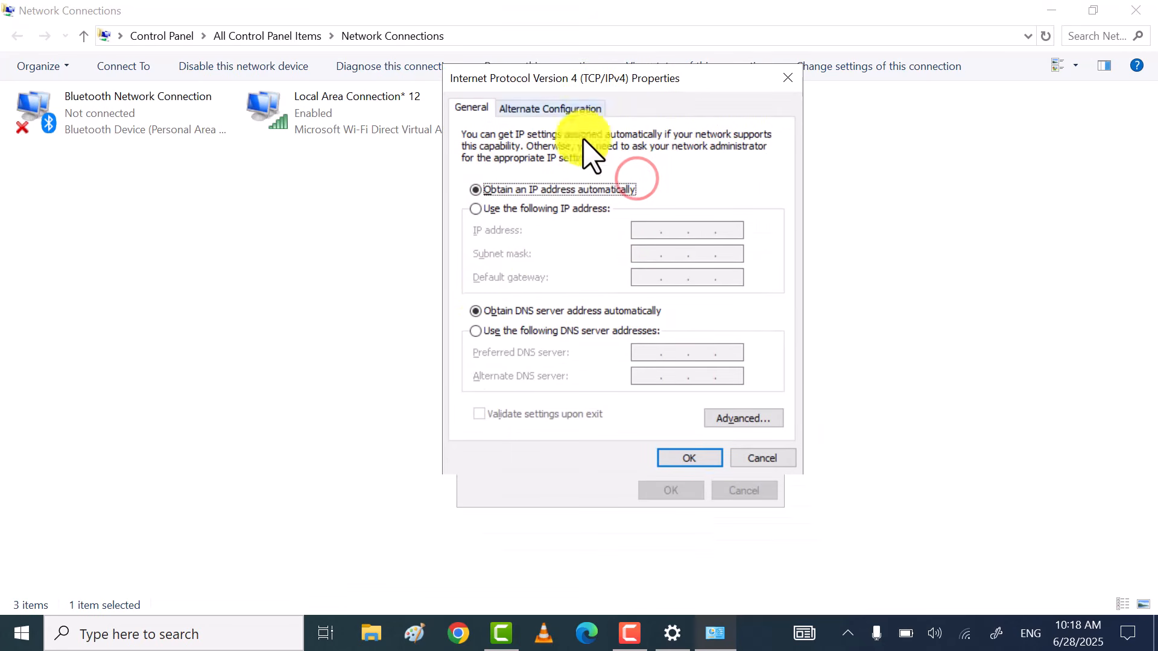
Switch to manually specified DNS server addresses and set the preferred DNS server to 8.8.8.8
{"action": "left_click", "coordinate": [474, 331]}
{"action": "left_click", "coordinate": [649, 355]}
{"action": "type", "text": "8 . . ."}
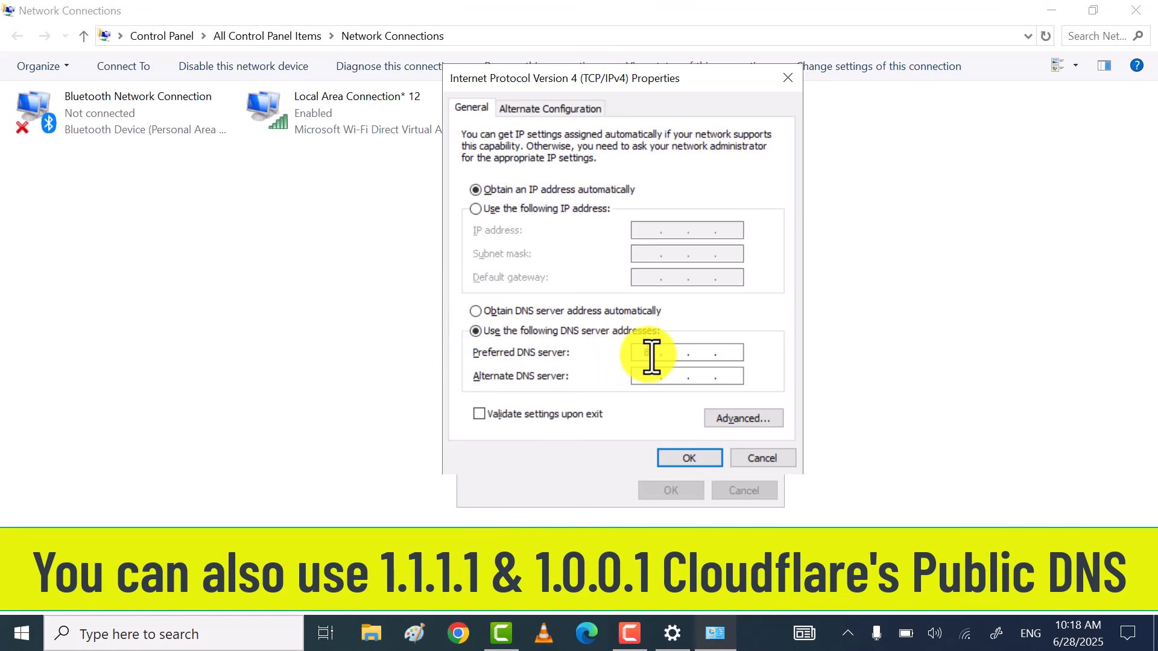
{"action": "left_click", "coordinate": [666, 356]}
{"action": "type", "text": "8.8.8."}
{"action": "left_click", "coordinate": [697, 348]}
{"action": "type", "text": "8"}
{"action": "left_click", "coordinate": [721, 352]}
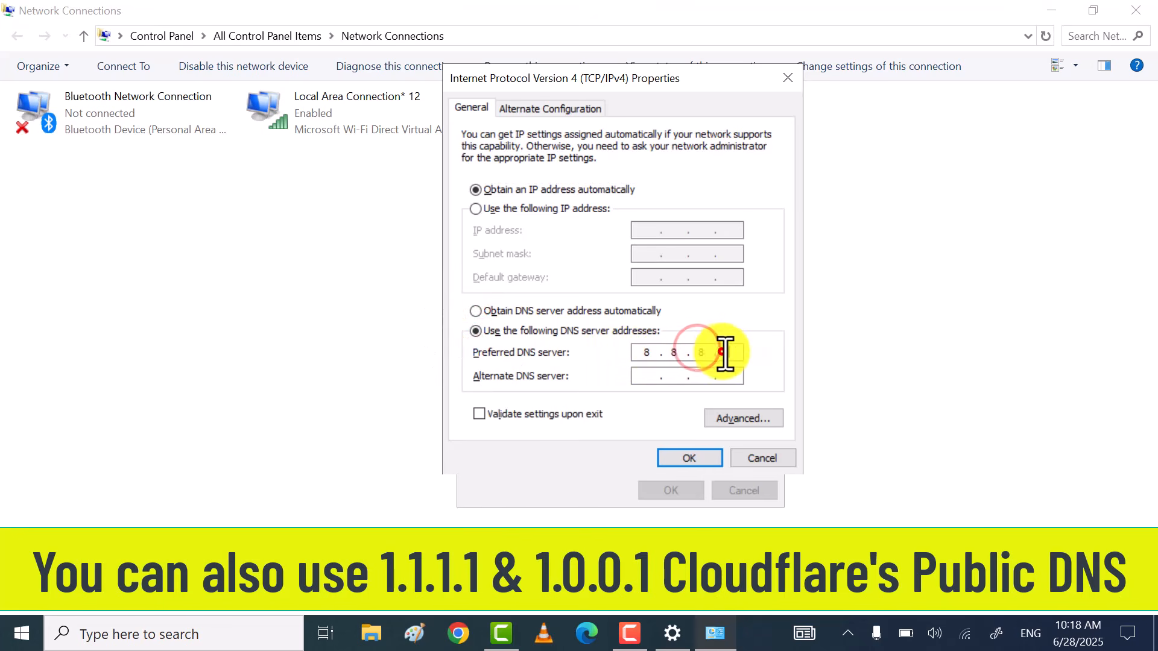
{"action": "type", "text": "8"}
Set the alternate DNS server to 8.8.4.4
{"action": "left_click", "coordinate": [641, 376]}
{"action": "type", "text": "8"}
{"action": "left_click", "coordinate": [675, 376]}
{"action": "type", "text": "8"}
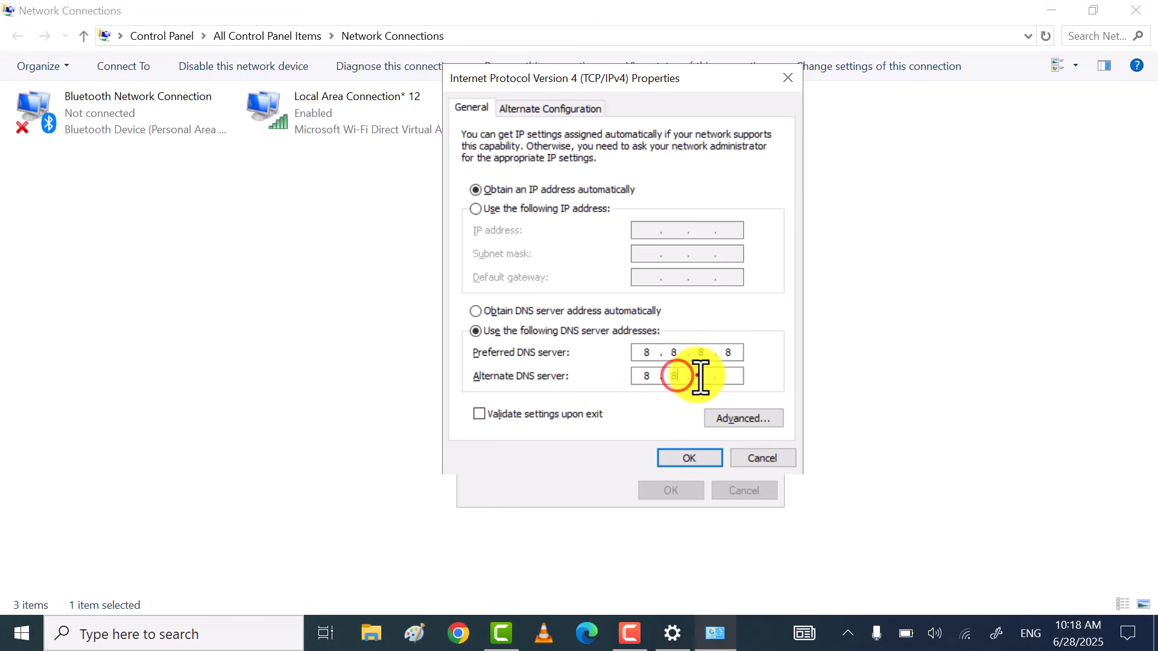
{"action": "left_click", "coordinate": [699, 375]}
{"action": "type", "text": "4.4"}
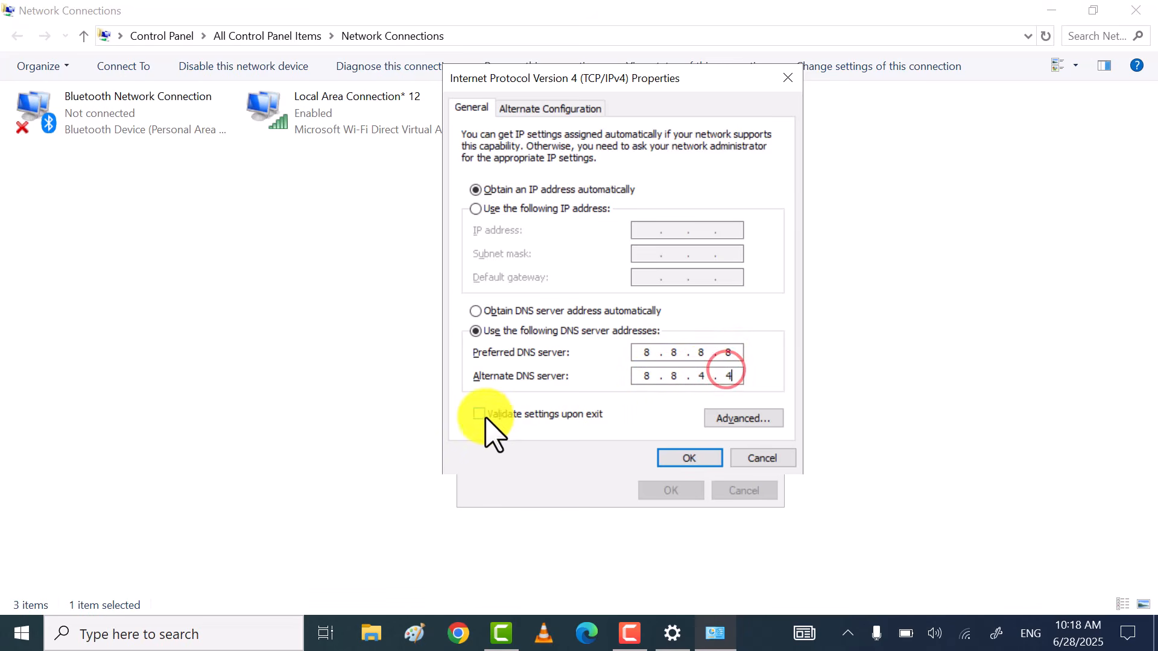
Enable validation of the settings upon exit and confirm both the IPv4 and the Wi-Fi properties
{"action": "left_click", "coordinate": [481, 415]}
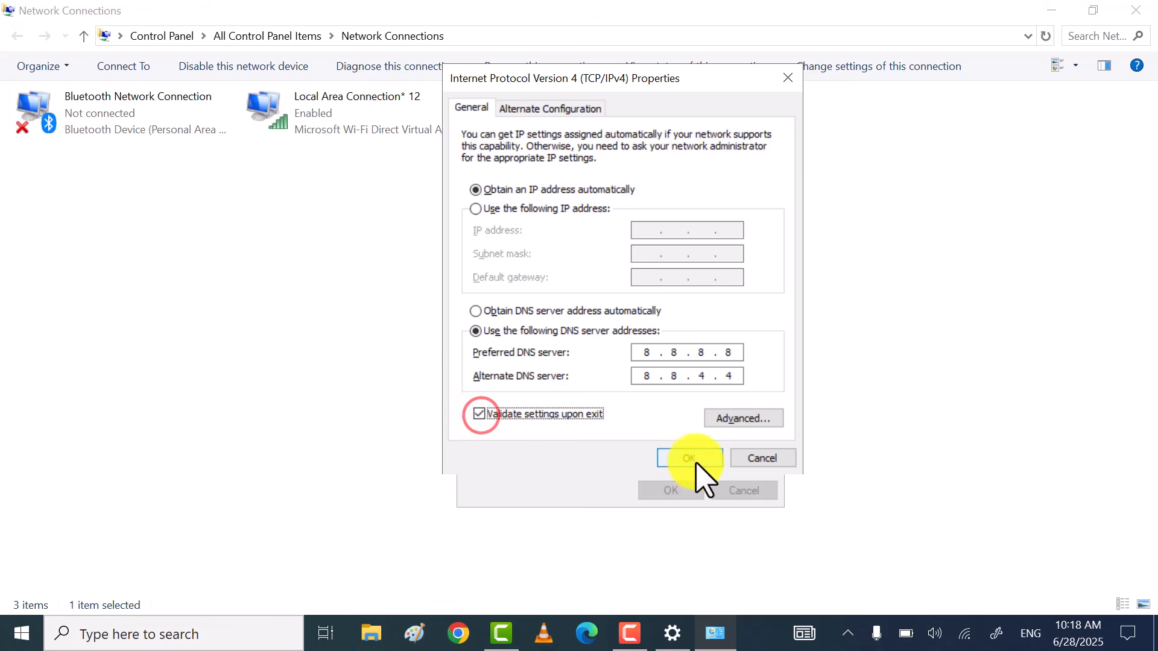
{"action": "left_click", "coordinate": [693, 459]}
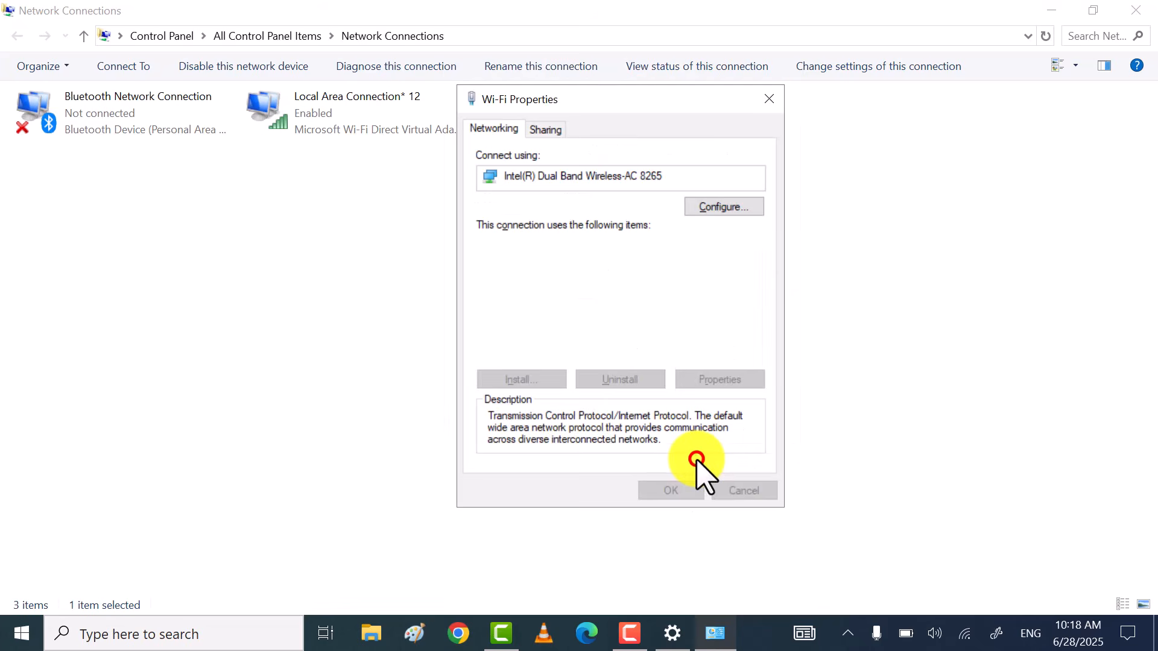
{"action": "left_click", "coordinate": [669, 491]}
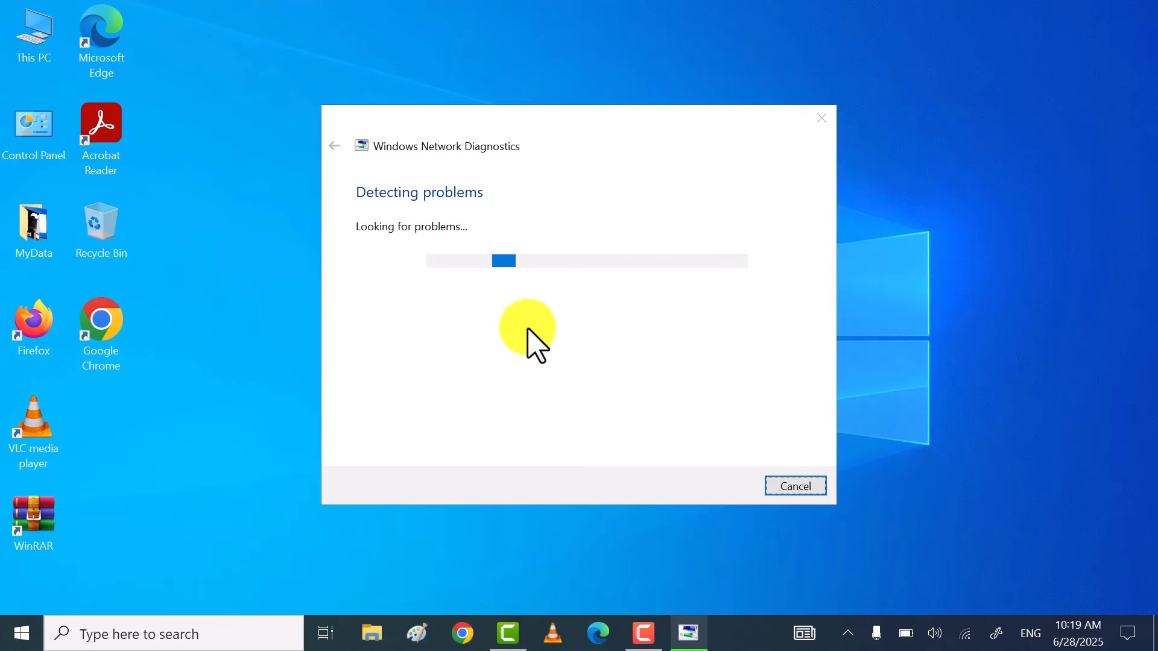
{"action": "left_click", "coordinate": [498, 300]}
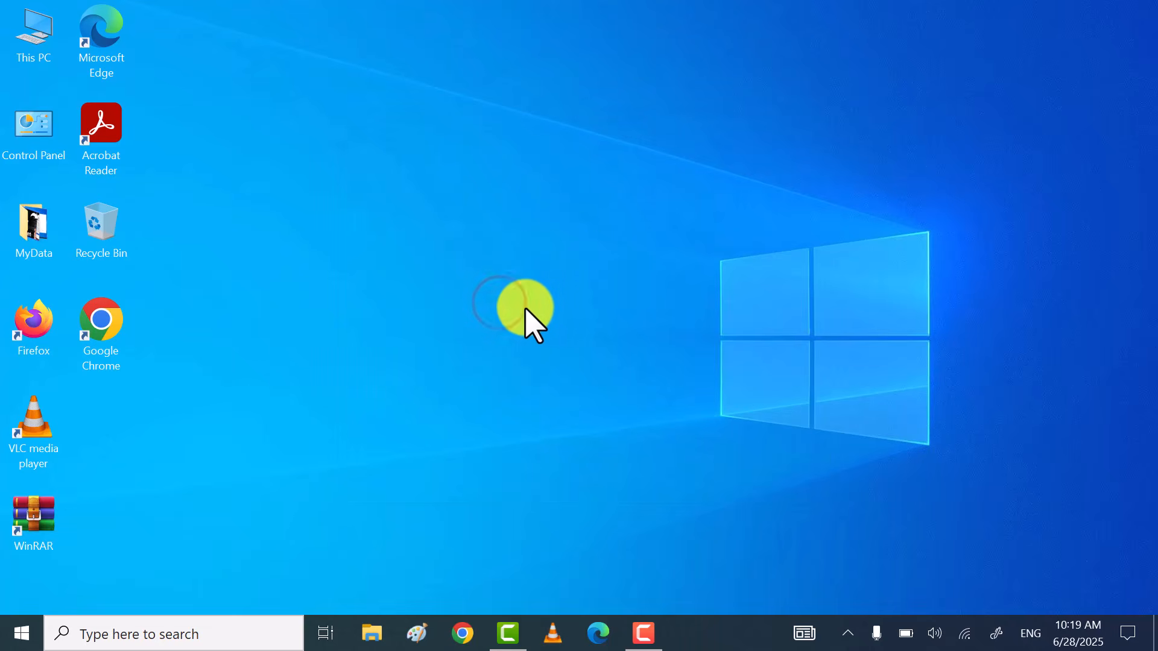
{"action": "right_click", "coordinate": [554, 254]}
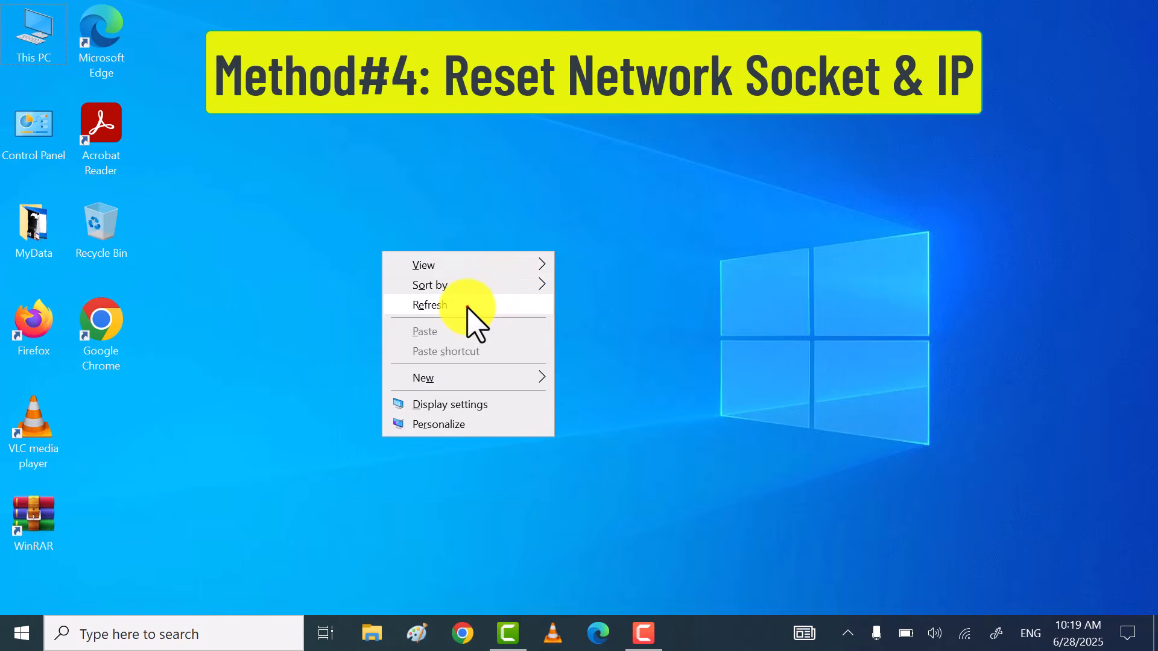
{"action": "left_click", "coordinate": [468, 306]}
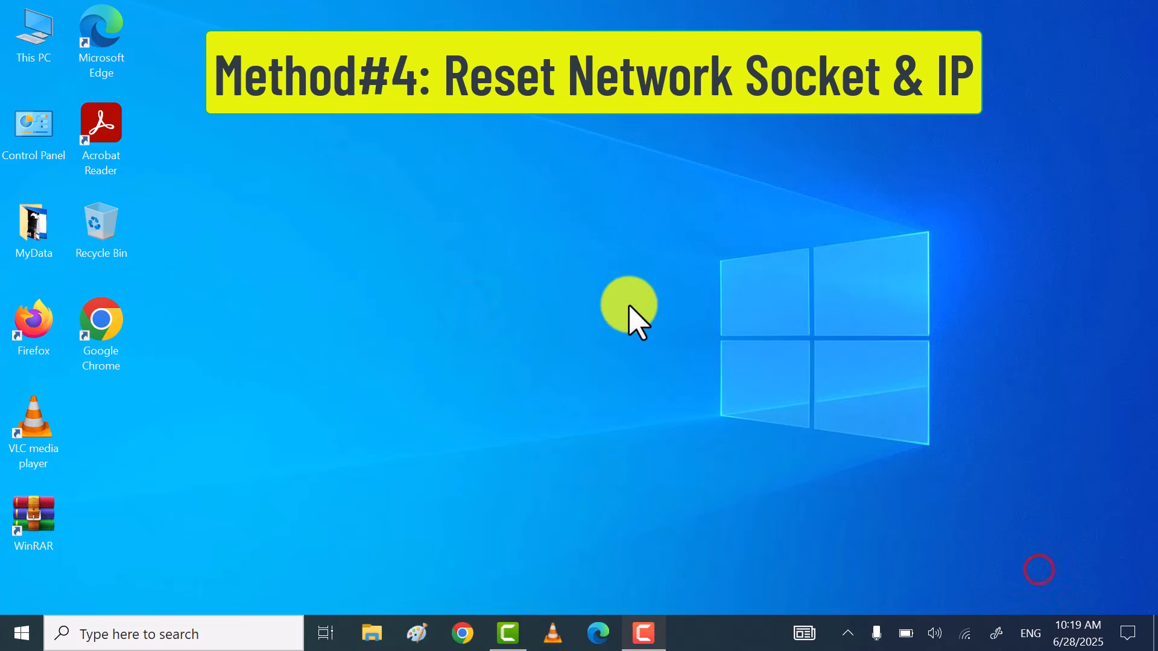
{"action": "right_click", "coordinate": [560, 246]}
{"action": "left_click", "coordinate": [462, 293]}
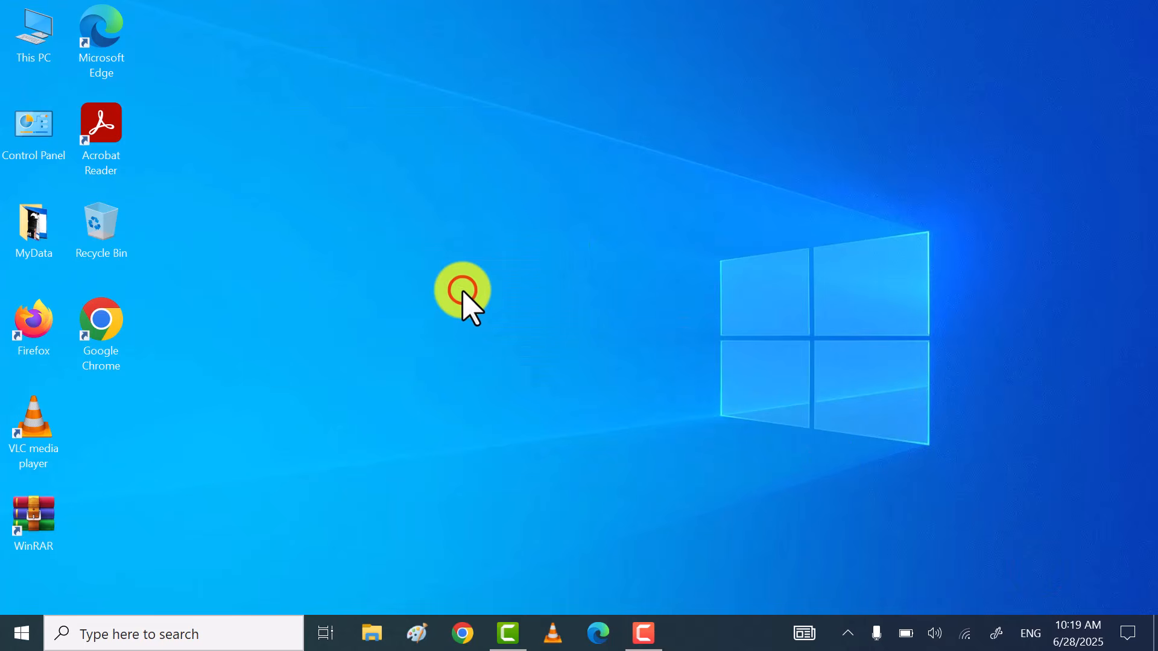
Search Windows for "cmd", run Command Prompt as administrator and allow it to make changes to the device
{"action": "left_click", "coordinate": [180, 634]}
{"action": "type", "text": "cmd"}
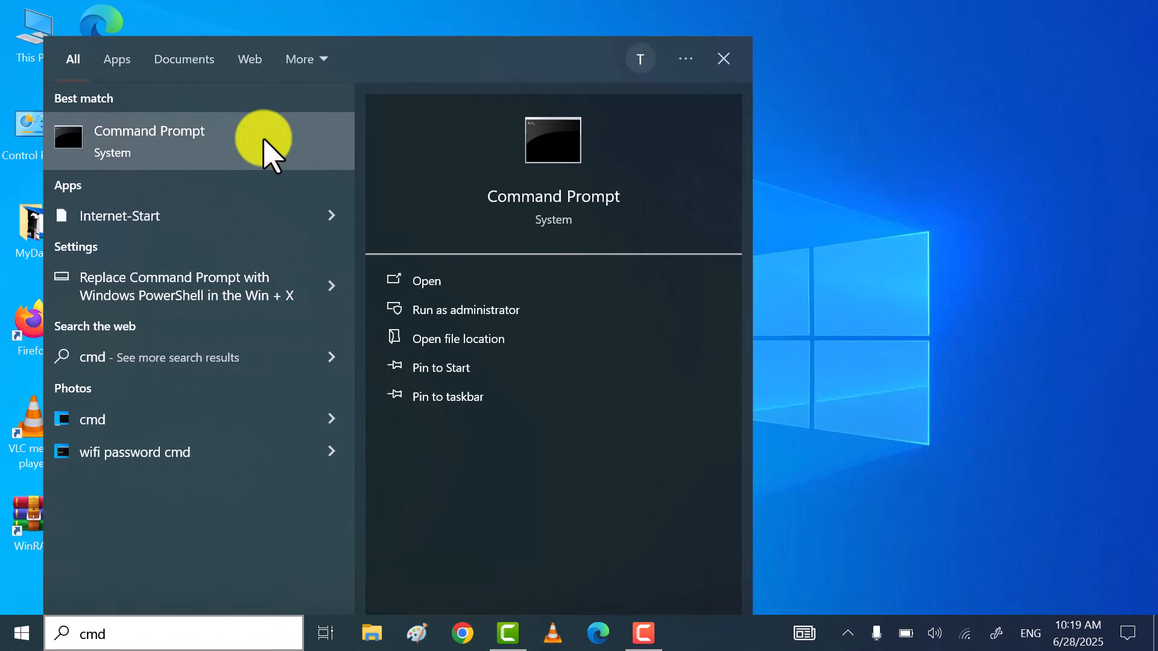
{"action": "right_click", "coordinate": [264, 140]}
{"action": "left_click", "coordinate": [342, 158]}
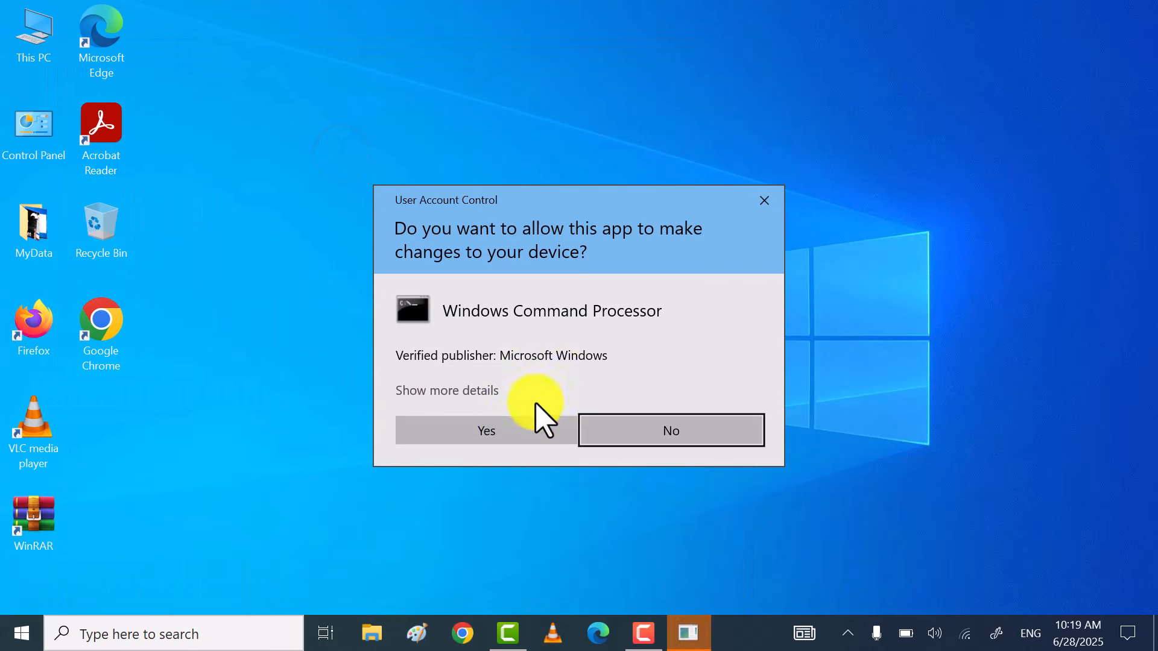
{"action": "left_click", "coordinate": [510, 426]}
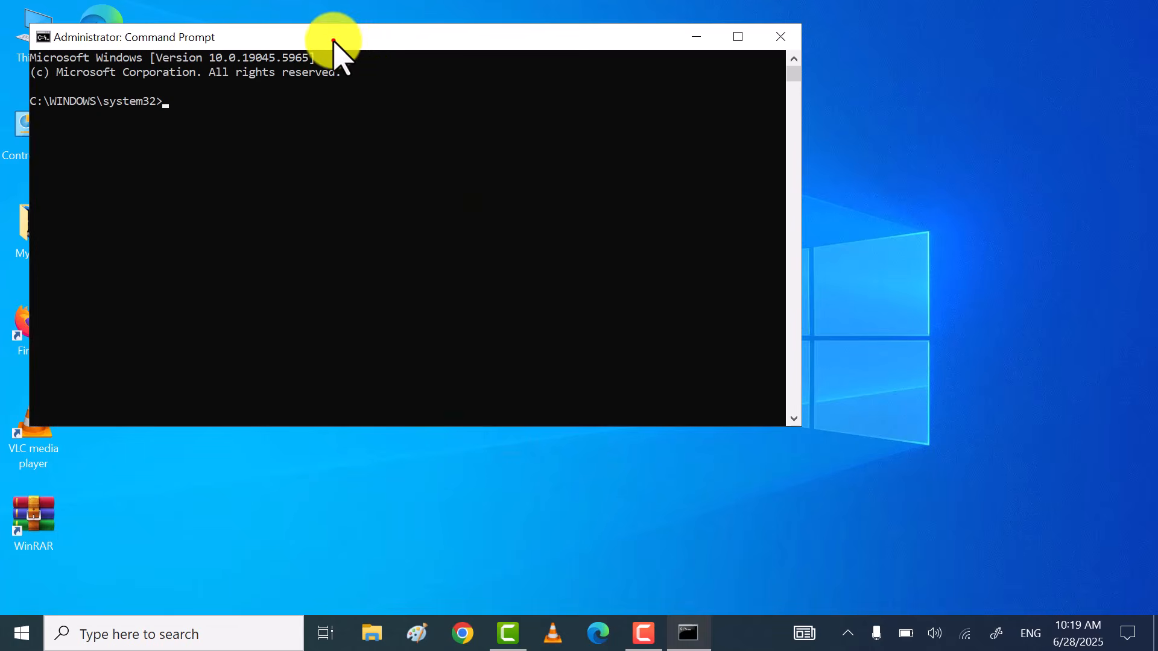
{"action": "left_click_drag", "start_coordinate": [332, 40], "coordinate": [510, 101]}
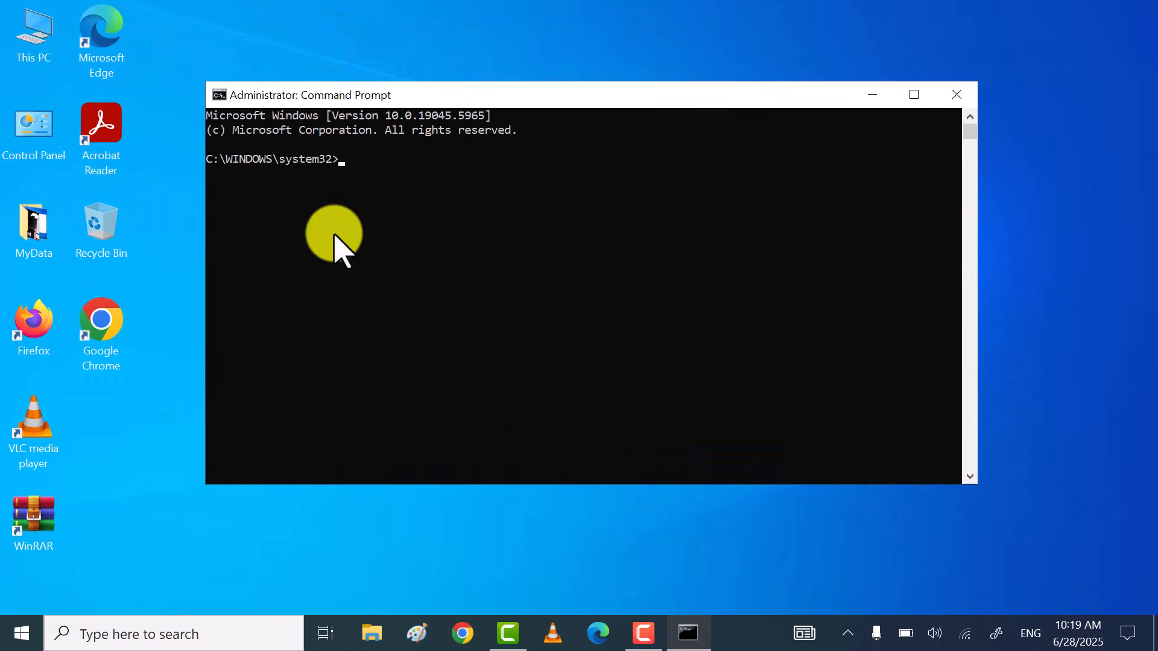
Reset the network socket and IP by running "netsh winsock reset" and "netsh int ip reset resetlog.txt", and close the Command Prompt
{"action": "type", "text": "netsh winsock reset"}
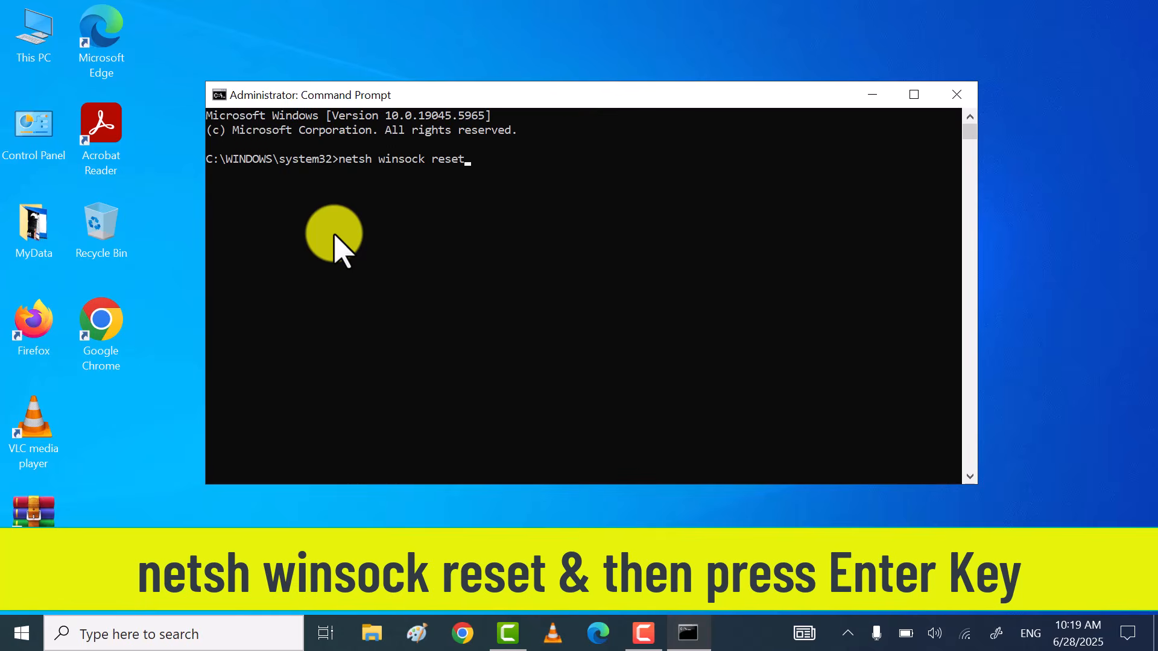
{"action": "key", "text": "Return"}
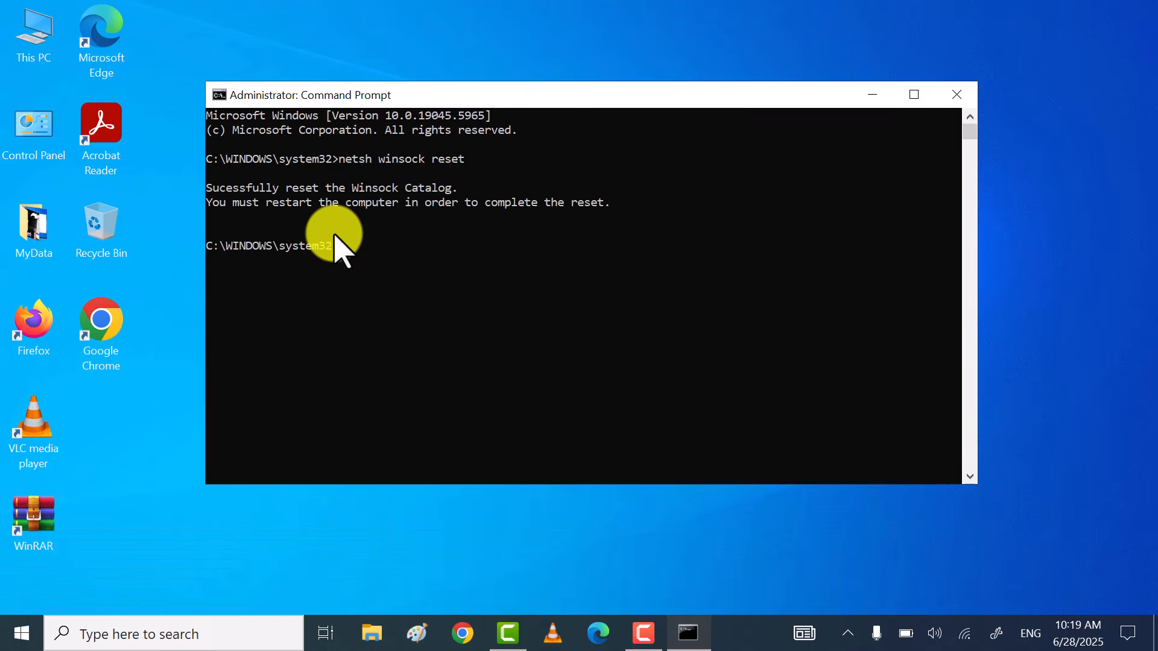
{"action": "type", "text": "netsh int ip reset resetlog."}
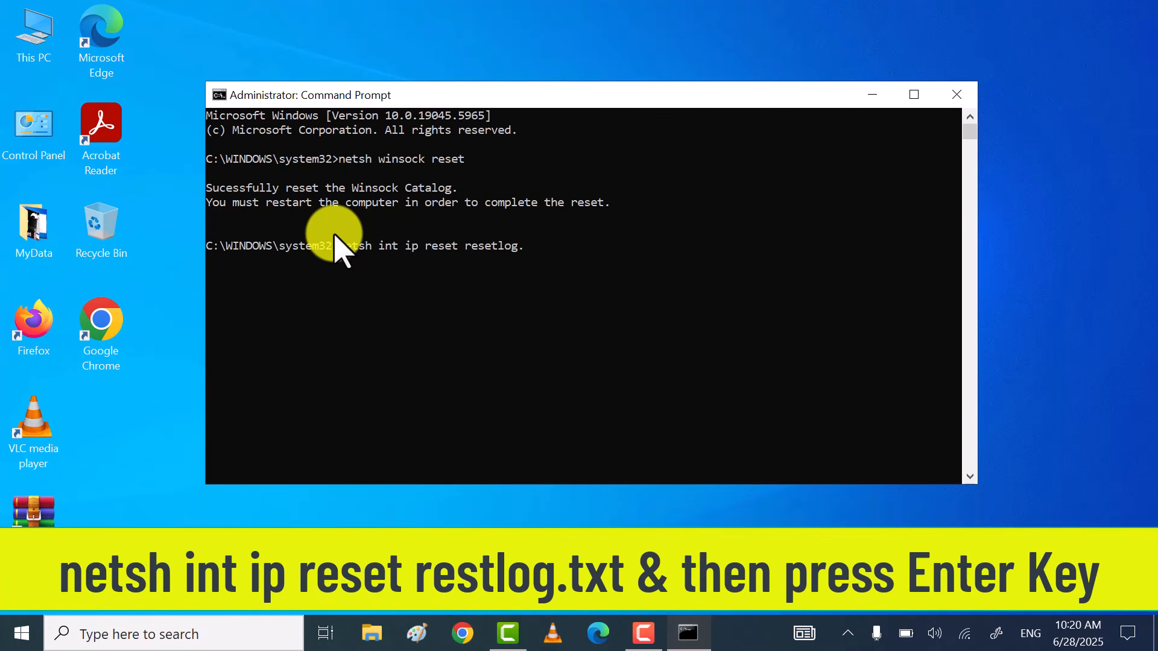
{"action": "type", "text": "txt"}
{"action": "key", "text": "Return"}
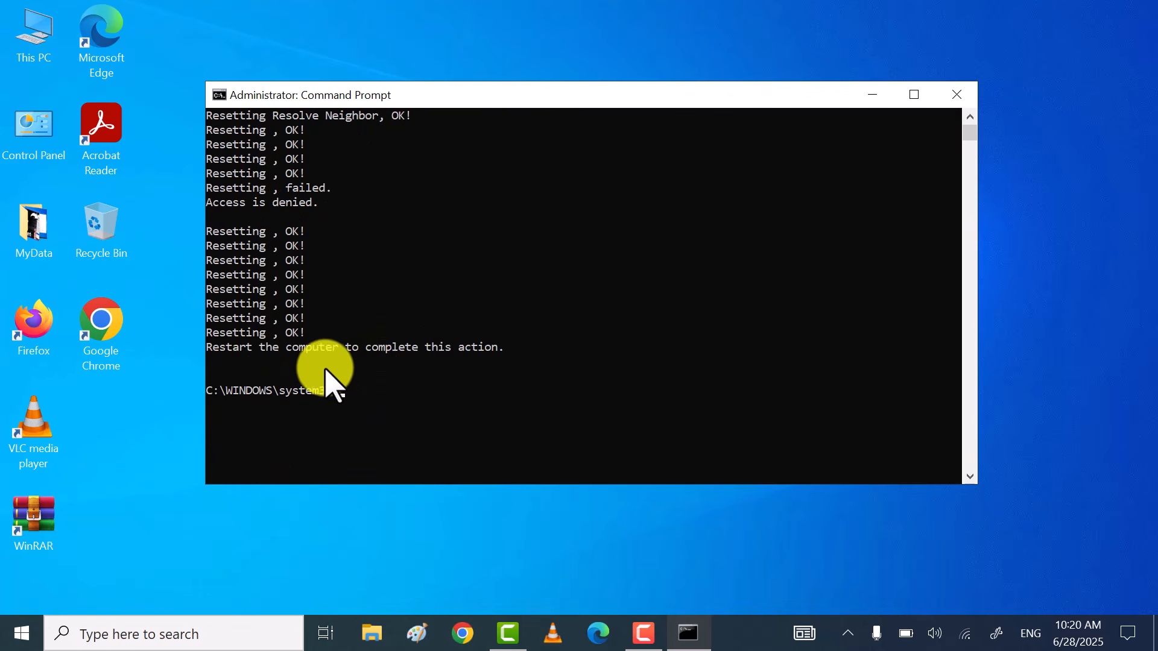
{"action": "left_click_drag", "start_coordinate": [341, 363], "coordinate": [497, 355]}
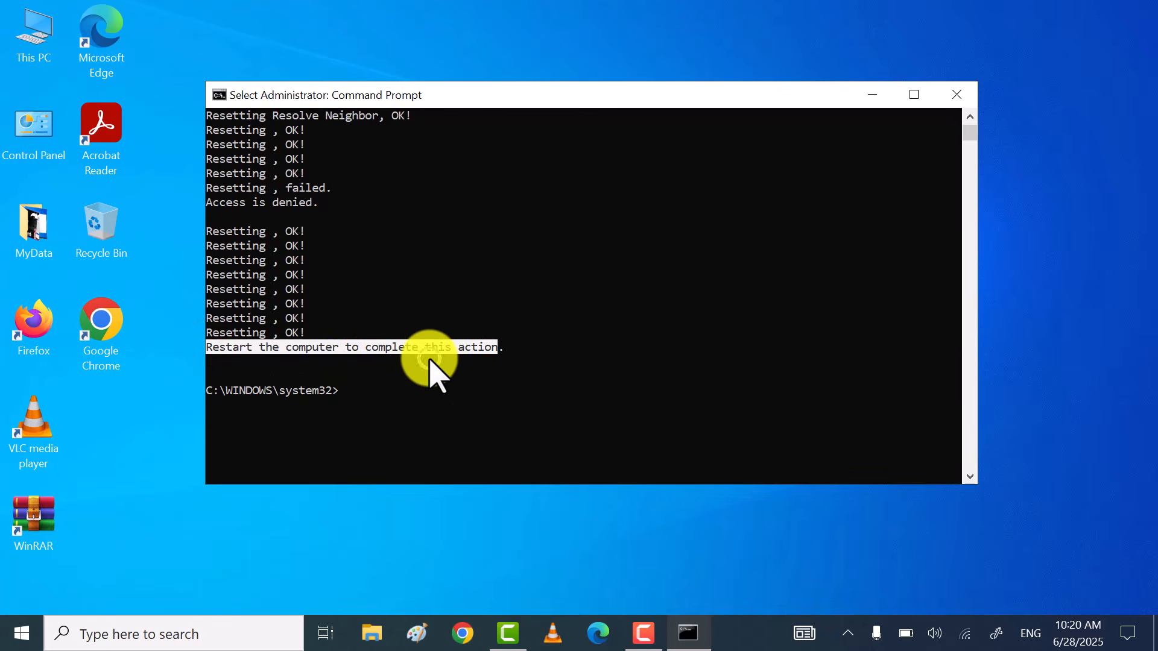
{"action": "left_click", "coordinate": [953, 94]}
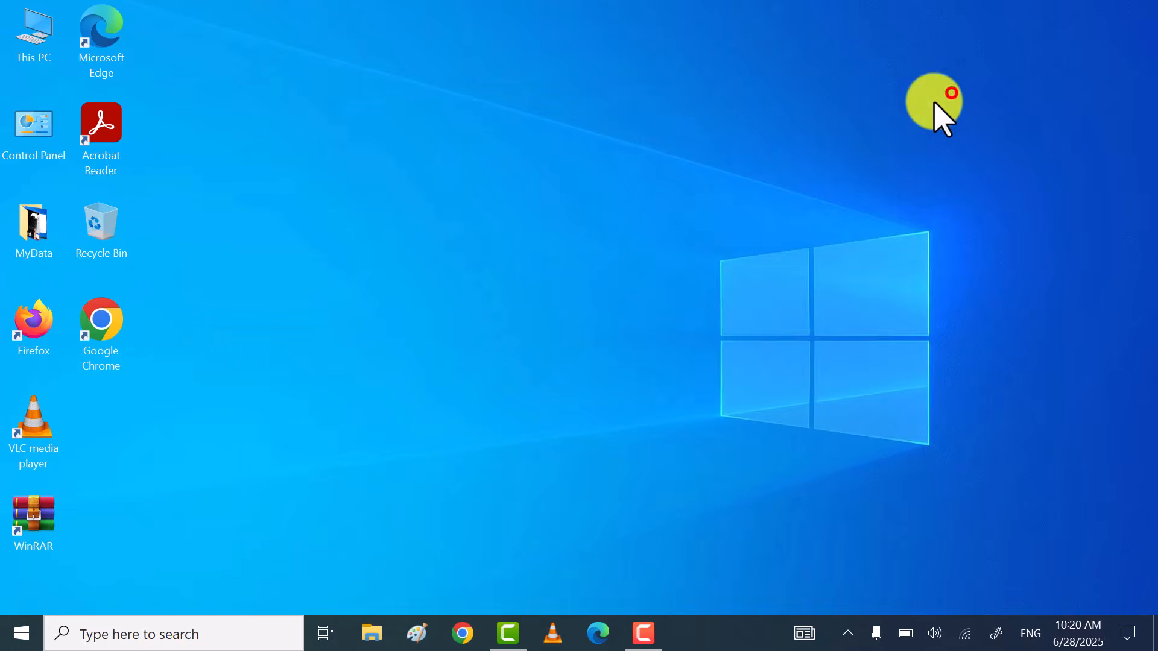
{"action": "right_click", "coordinate": [455, 228]}
{"action": "left_click", "coordinate": [385, 283]}
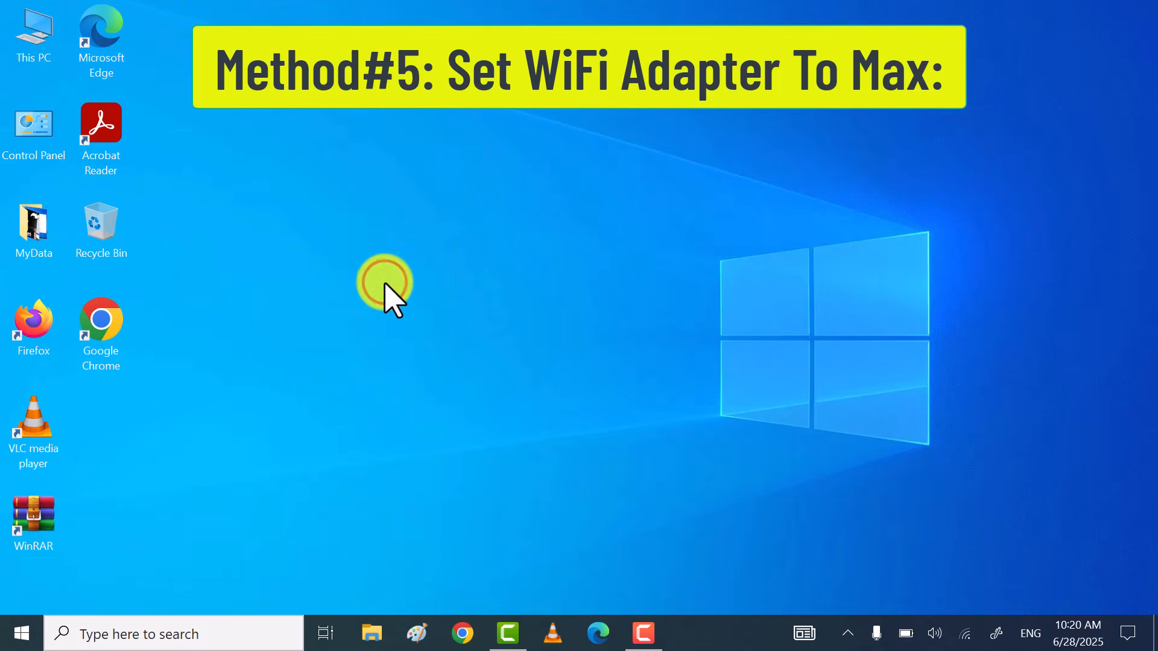
{"action": "left_click", "coordinate": [1029, 567]}
{"action": "right_click", "coordinate": [517, 240]}
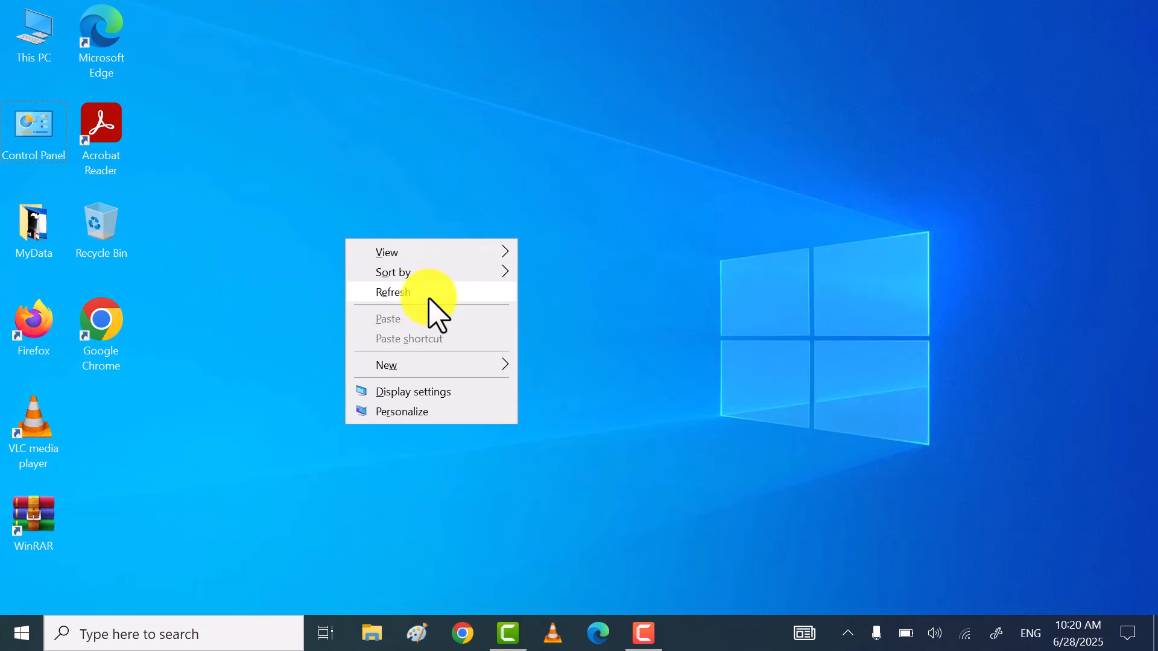
{"action": "left_click", "coordinate": [429, 297]}
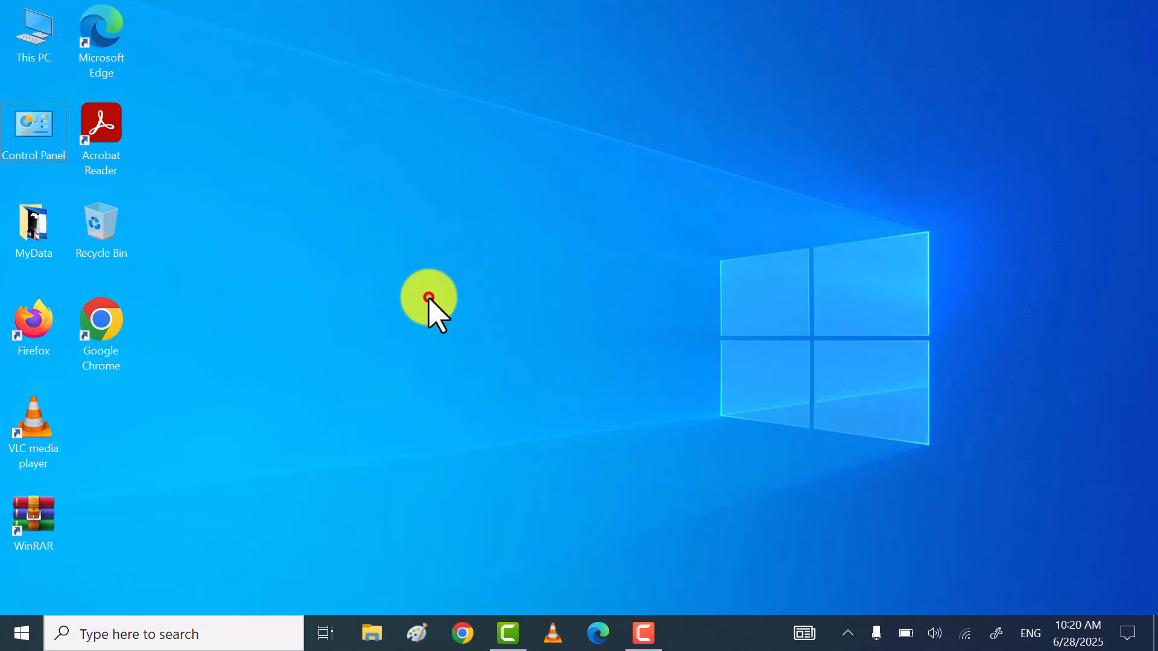
Search Windows for "control panel" and open the Control Panel
{"action": "left_click", "coordinate": [181, 635]}
{"action": "type", "text": "con"}
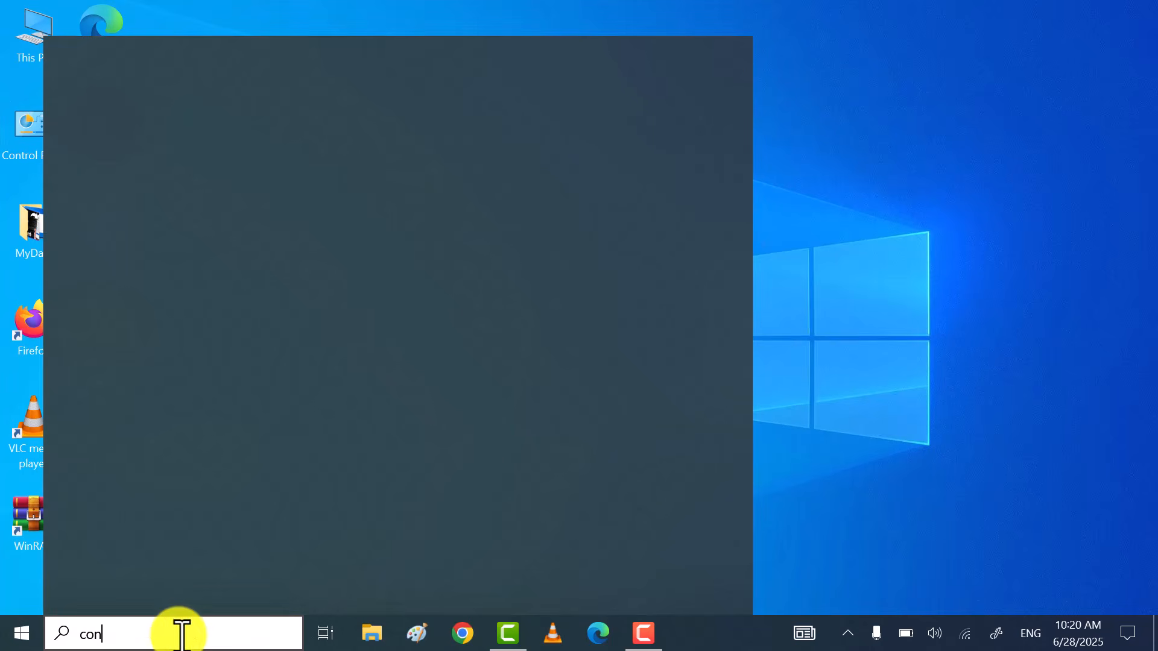
{"action": "type", "text": "trol panel"}
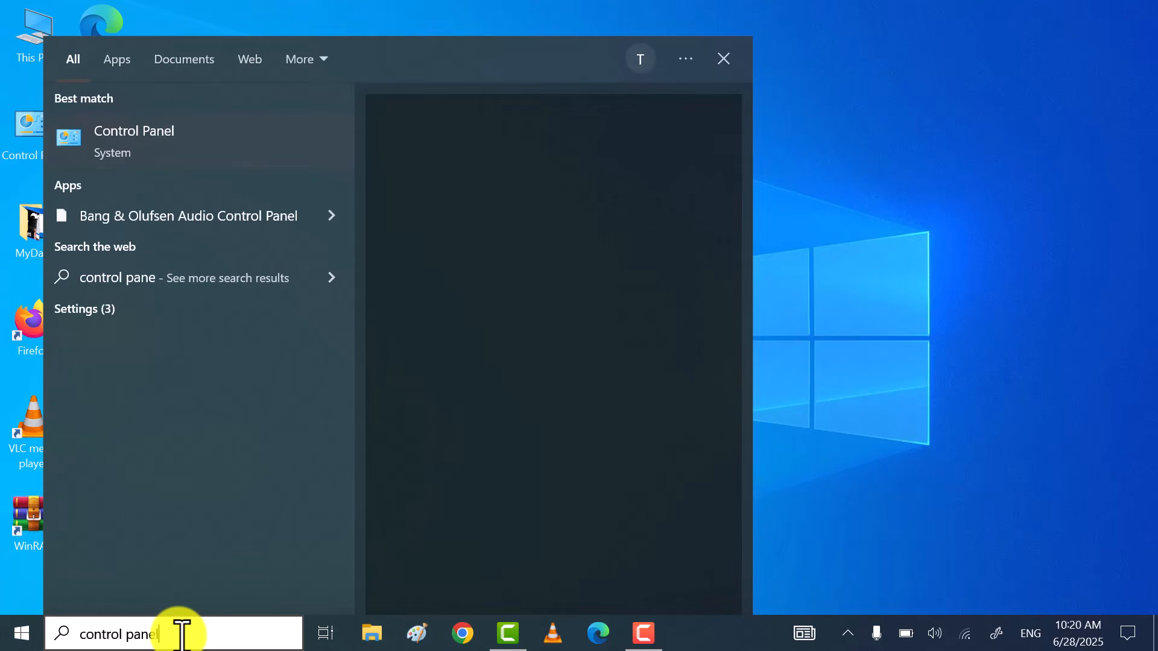
{"action": "left_click", "coordinate": [211, 136]}
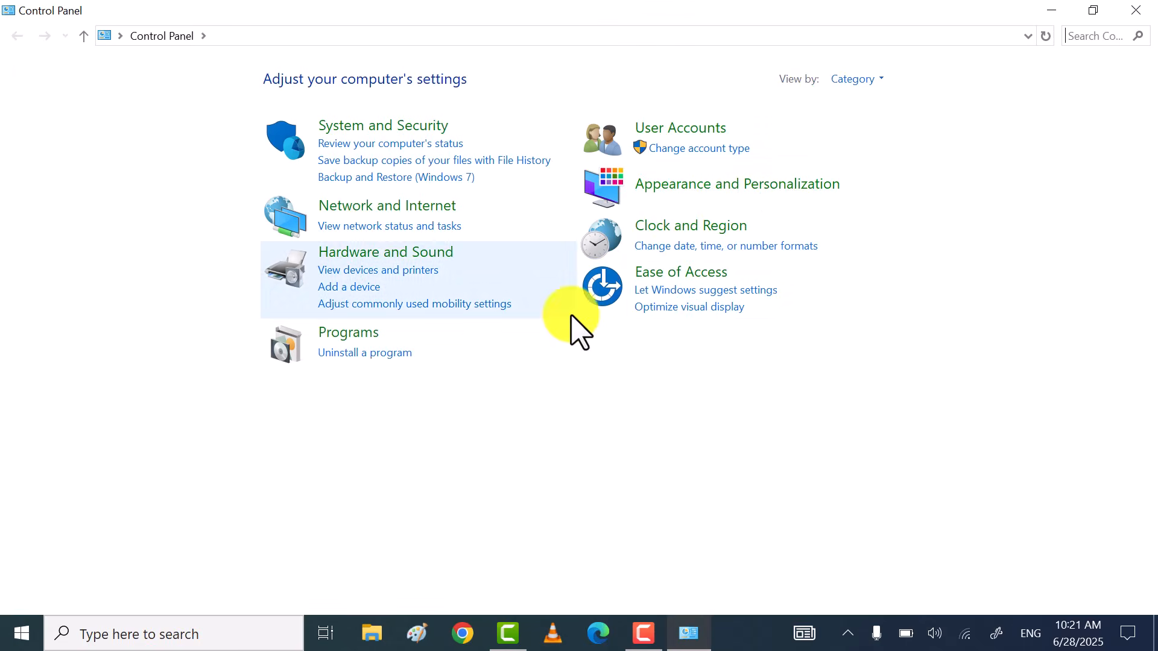
Show the Control Panel items as large icons and open the advanced power settings of the Balanced plan in Power Options
{"action": "left_click", "coordinate": [868, 81]}
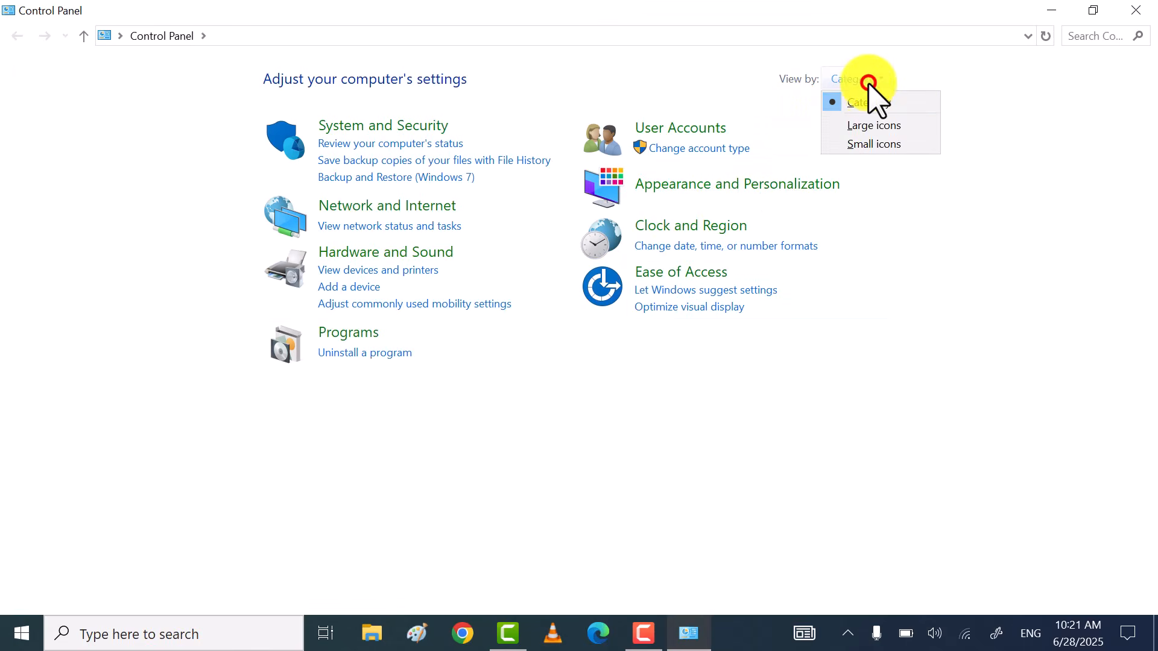
{"action": "left_click", "coordinate": [876, 125]}
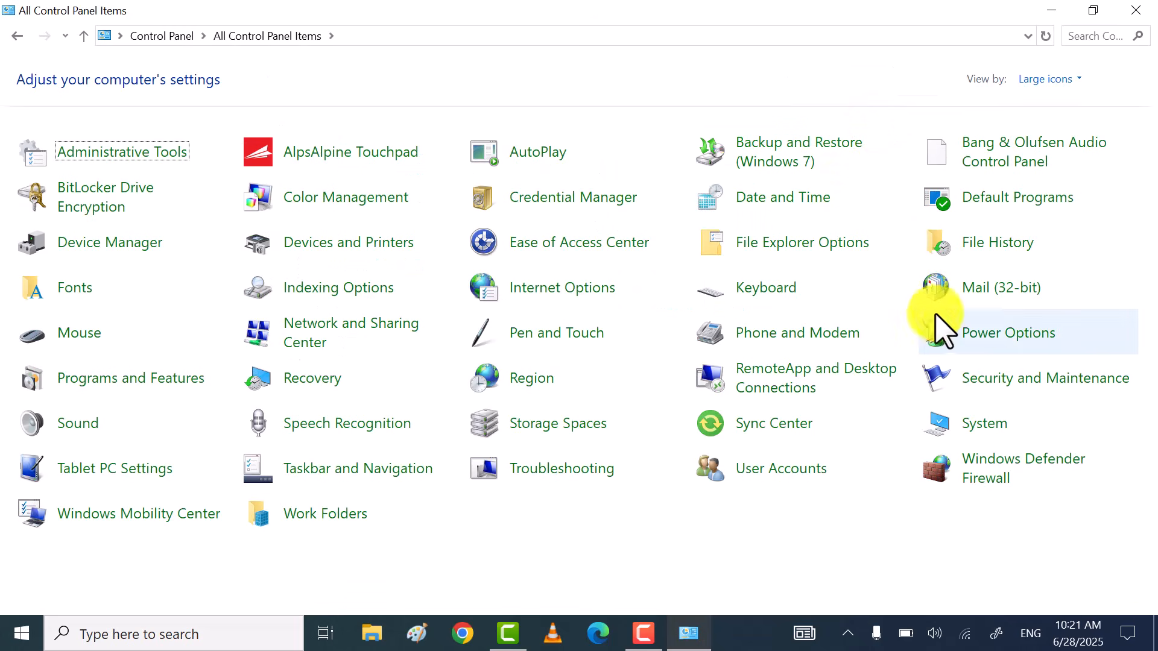
{"action": "left_click", "coordinate": [1015, 331]}
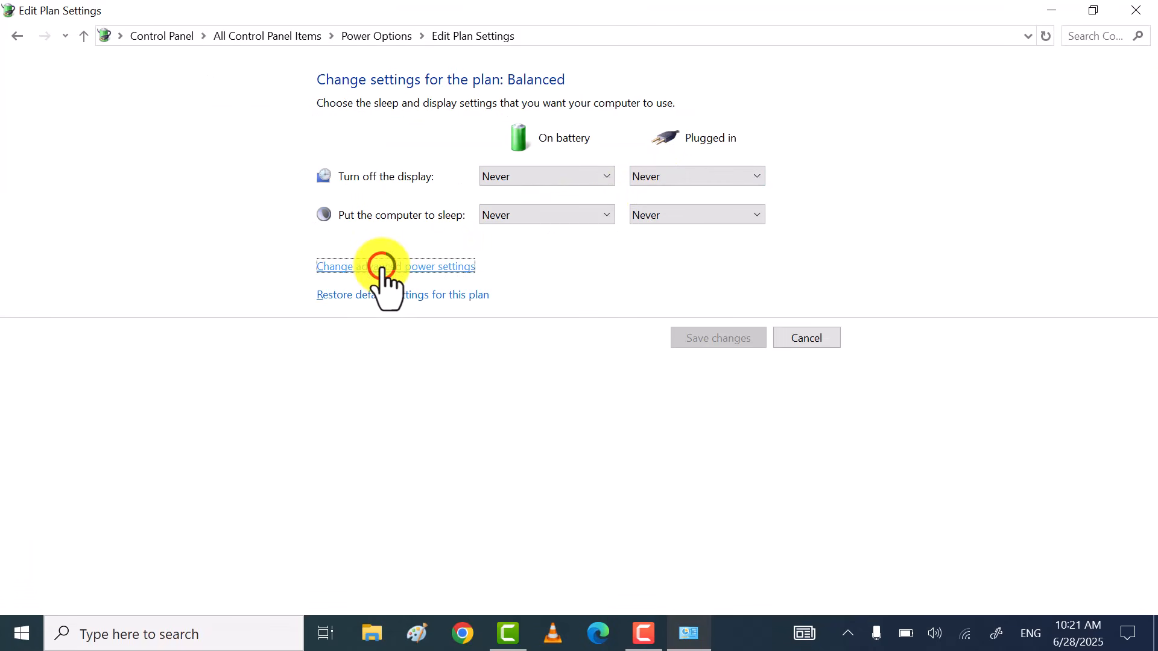
{"action": "left_click", "coordinate": [381, 270]}
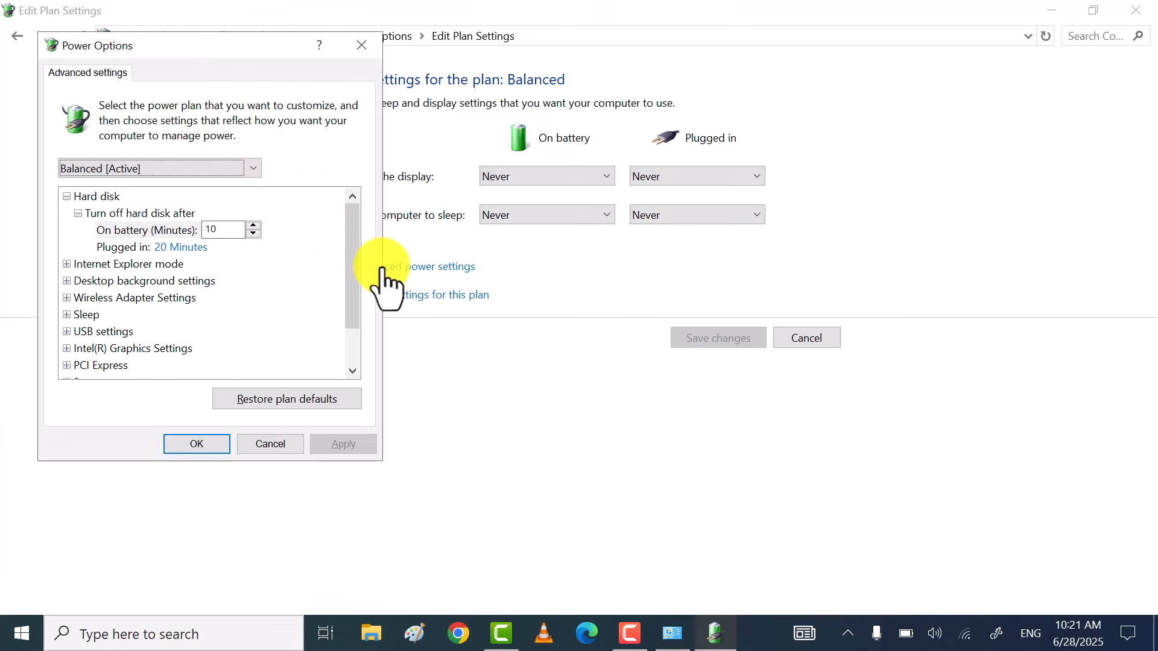
Set the On battery Power Saving Mode under Wireless Adapter Settings to Maximum Performance
{"action": "left_click_drag", "start_coordinate": [196, 45], "coordinate": [528, 54]}
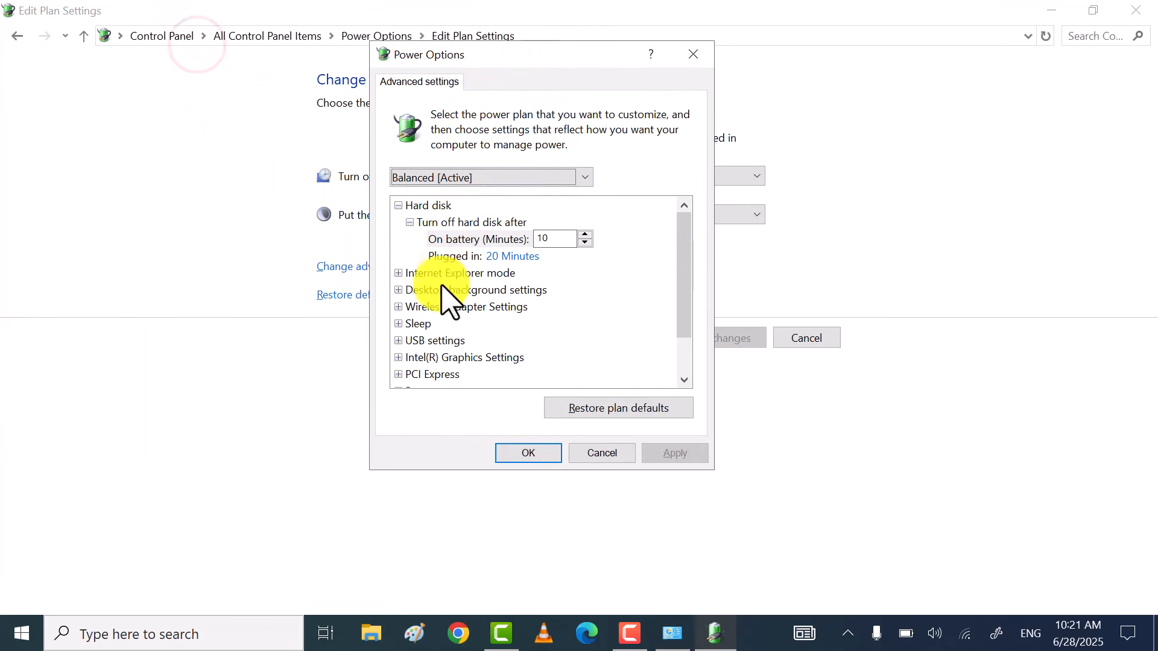
{"action": "left_click", "coordinate": [433, 302]}
{"action": "left_click", "coordinate": [398, 307]}
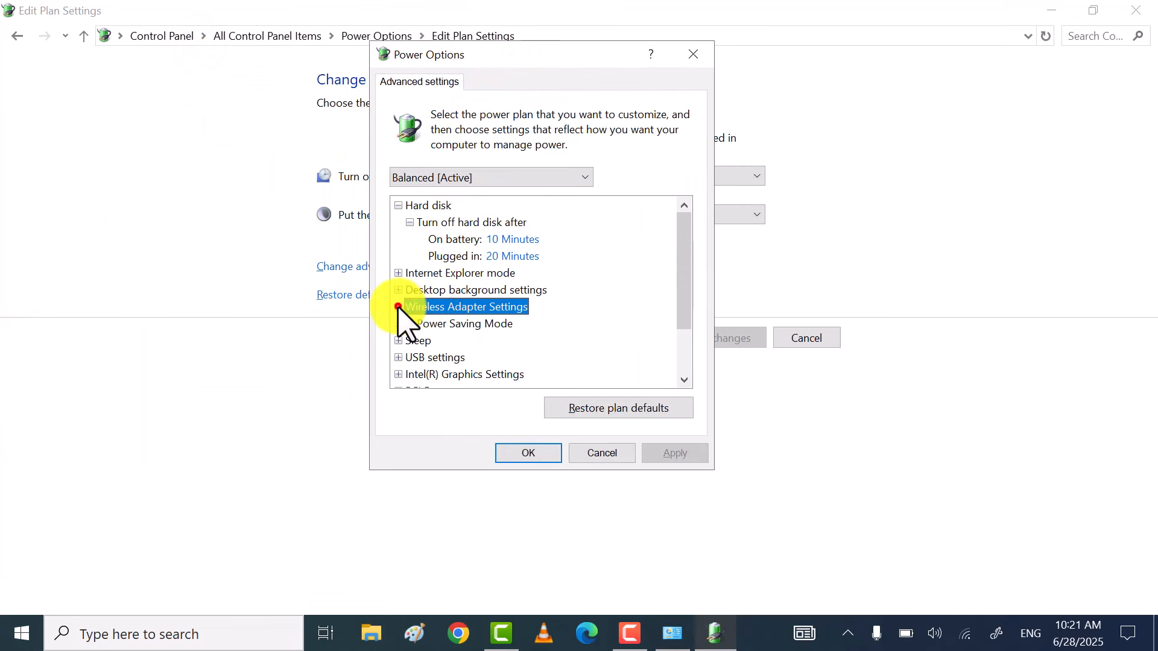
{"action": "left_click", "coordinate": [410, 324]}
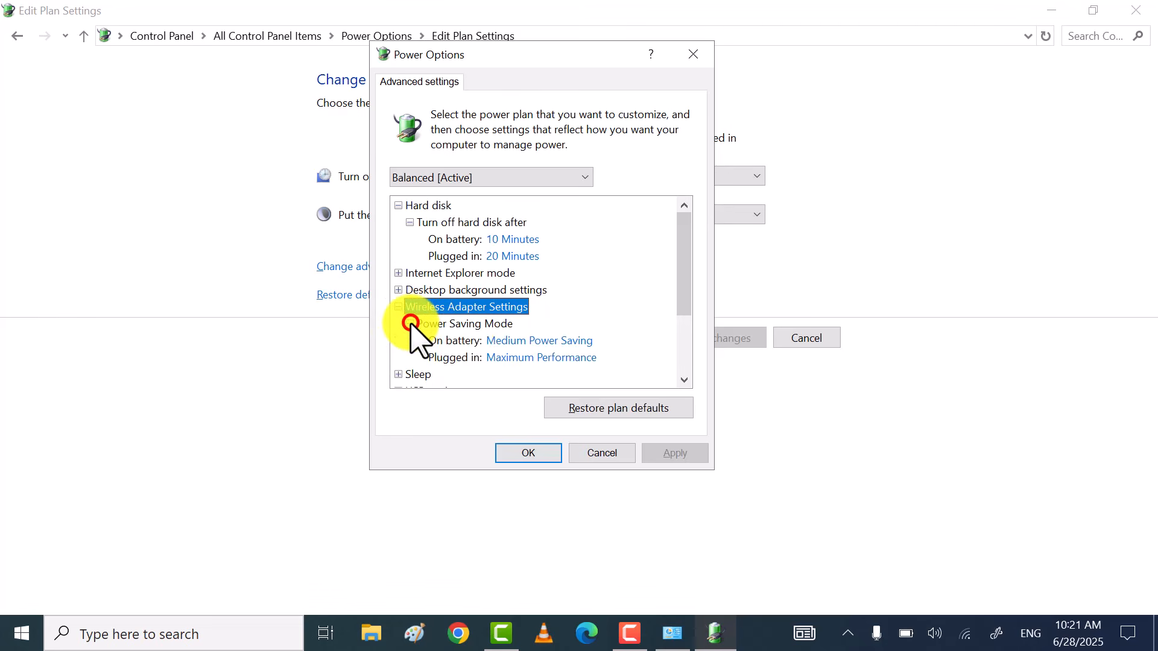
{"action": "left_click", "coordinate": [560, 341]}
{"action": "left_click", "coordinate": [559, 342]}
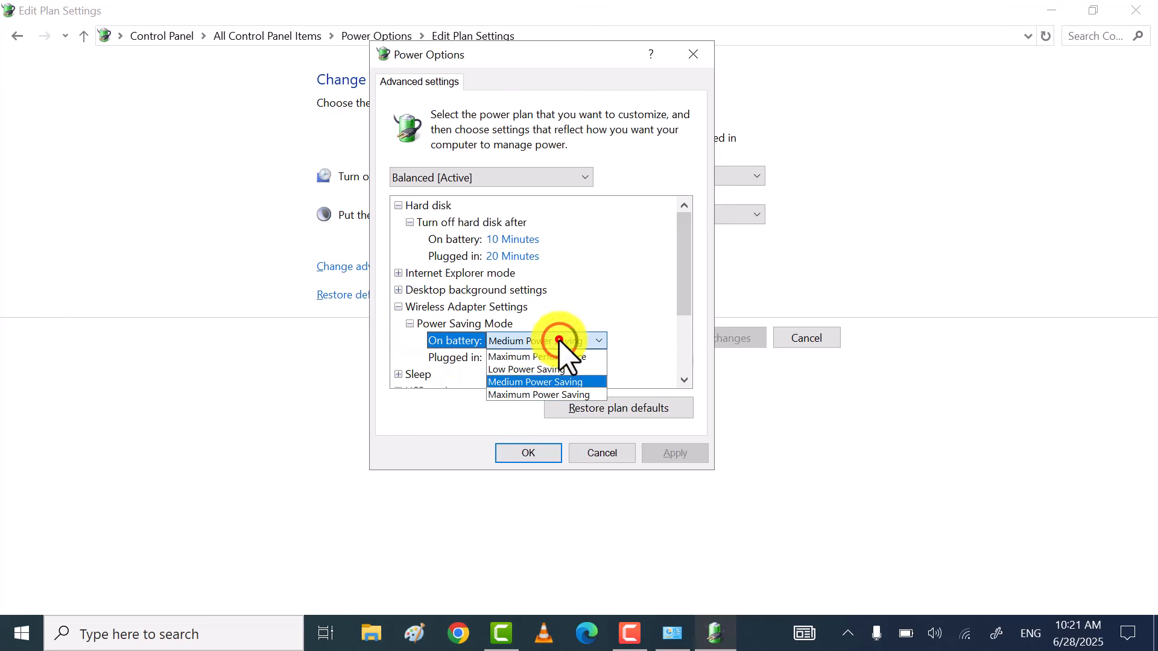
{"action": "left_click", "coordinate": [546, 358]}
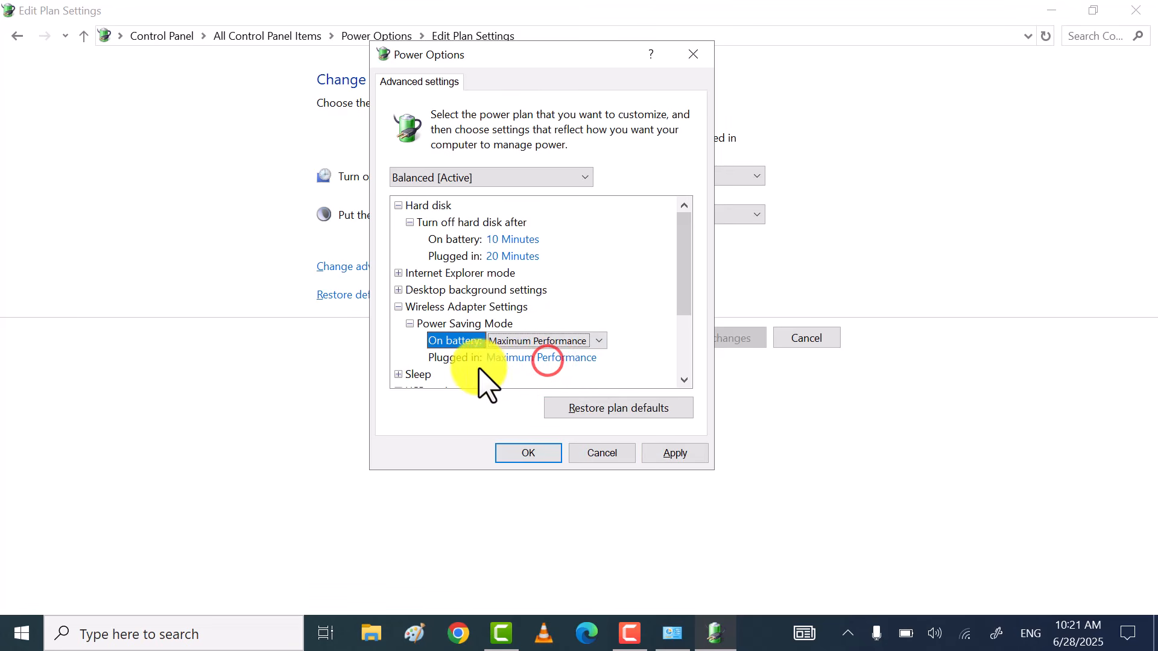
Set the wireless adapter's Plugged in Power Saving Mode to Maximum Performance, apply the settings and close the power plan window
{"action": "left_click", "coordinate": [452, 359]}
{"action": "left_click", "coordinate": [524, 358]}
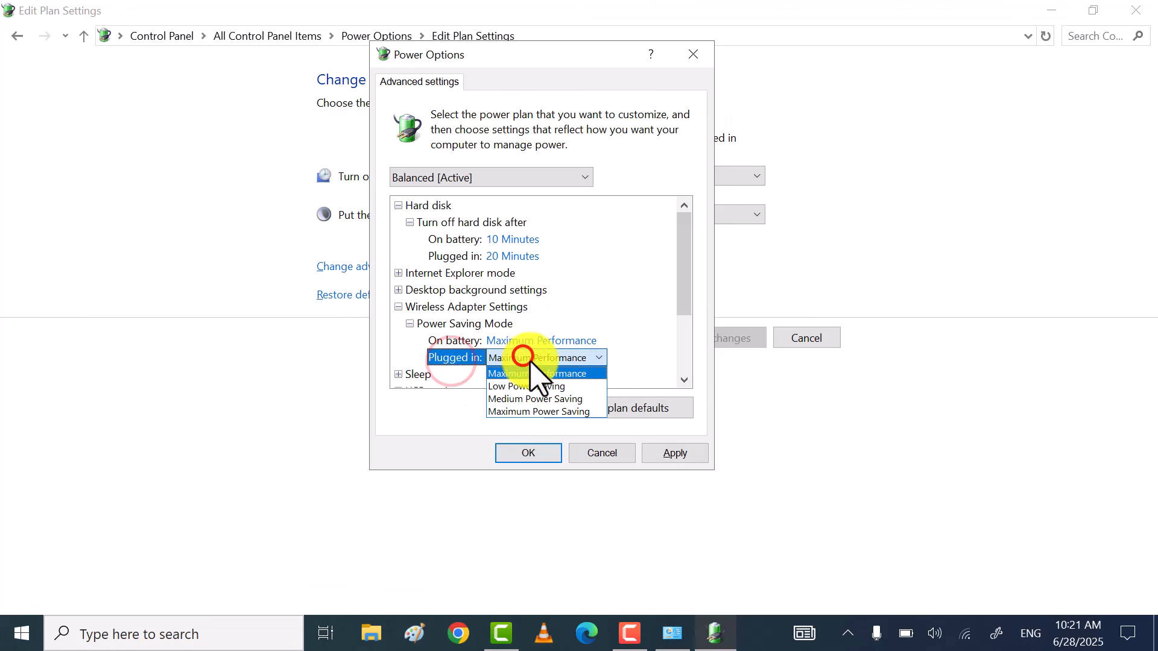
{"action": "left_click", "coordinate": [534, 374]}
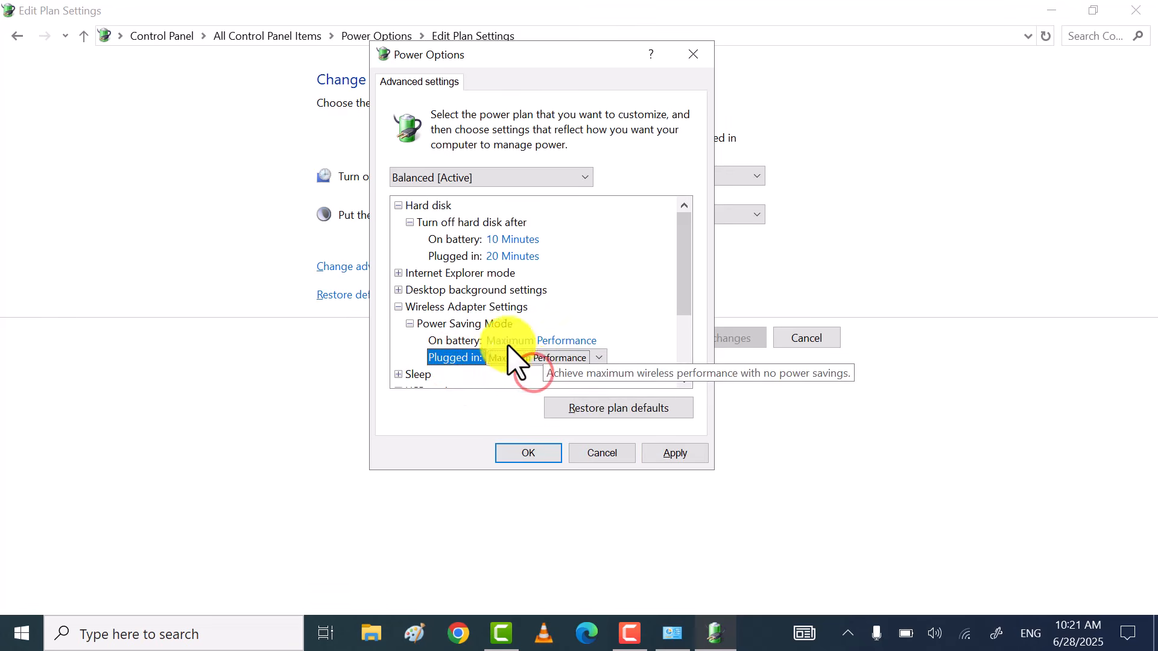
{"action": "left_click", "coordinate": [657, 451]}
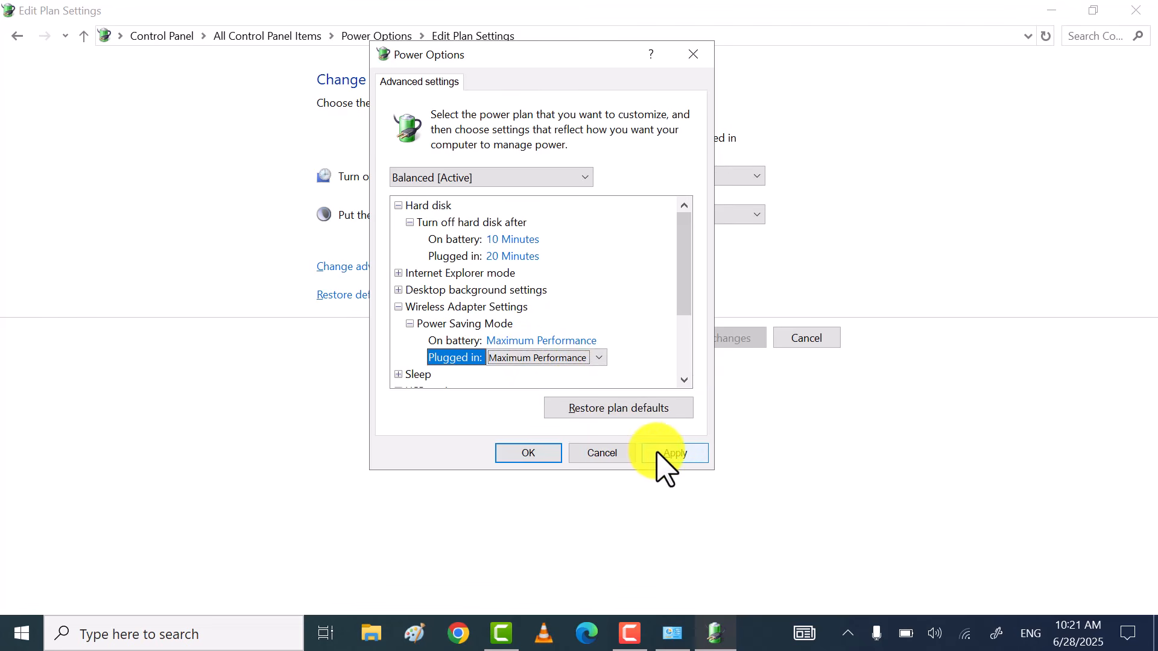
{"action": "left_click", "coordinate": [529, 453]}
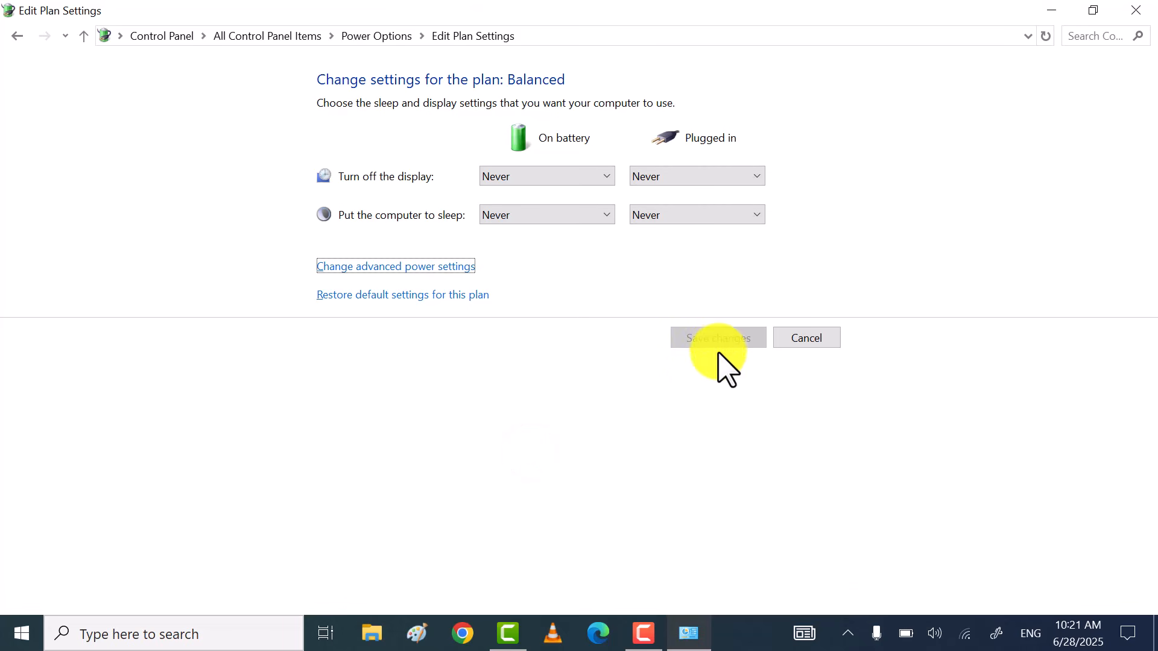
{"action": "left_click", "coordinate": [1136, 11]}
{"action": "right_click", "coordinate": [469, 215]}
{"action": "left_click", "coordinate": [424, 265]}
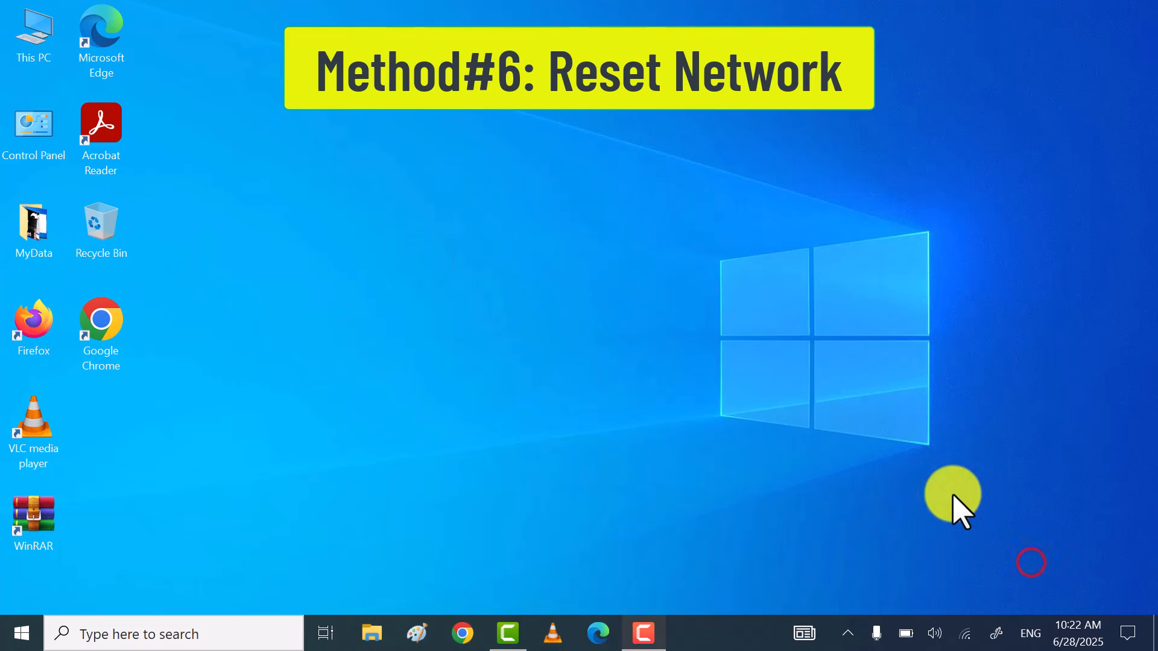
{"action": "right_click", "coordinate": [475, 243]}
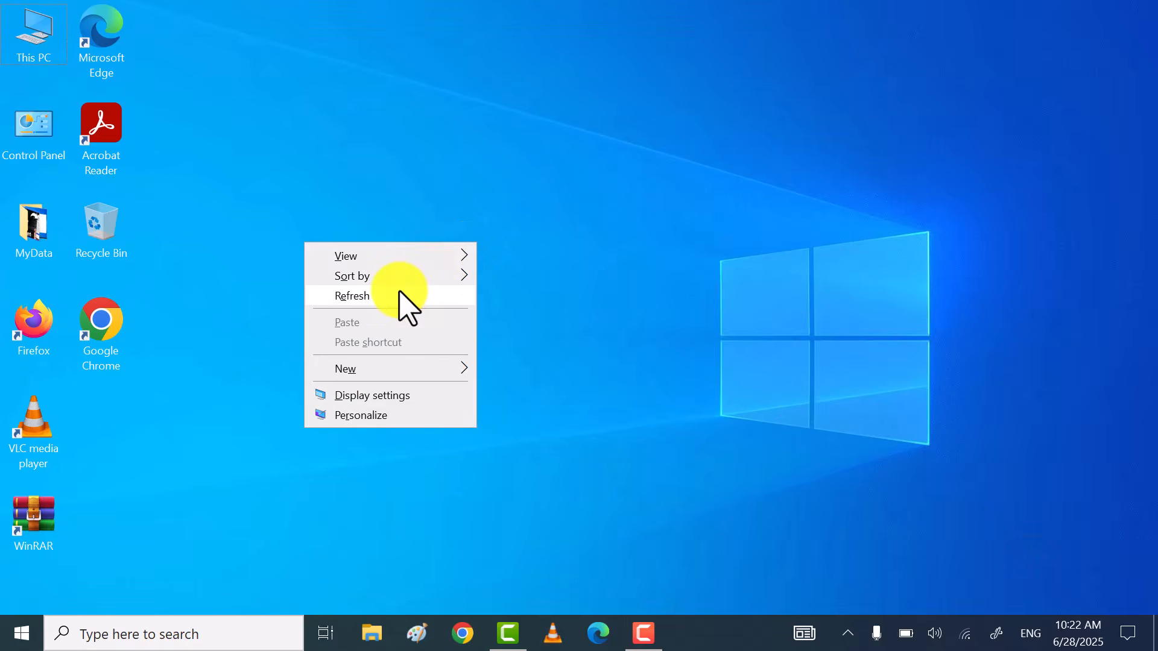
{"action": "left_click", "coordinate": [400, 293]}
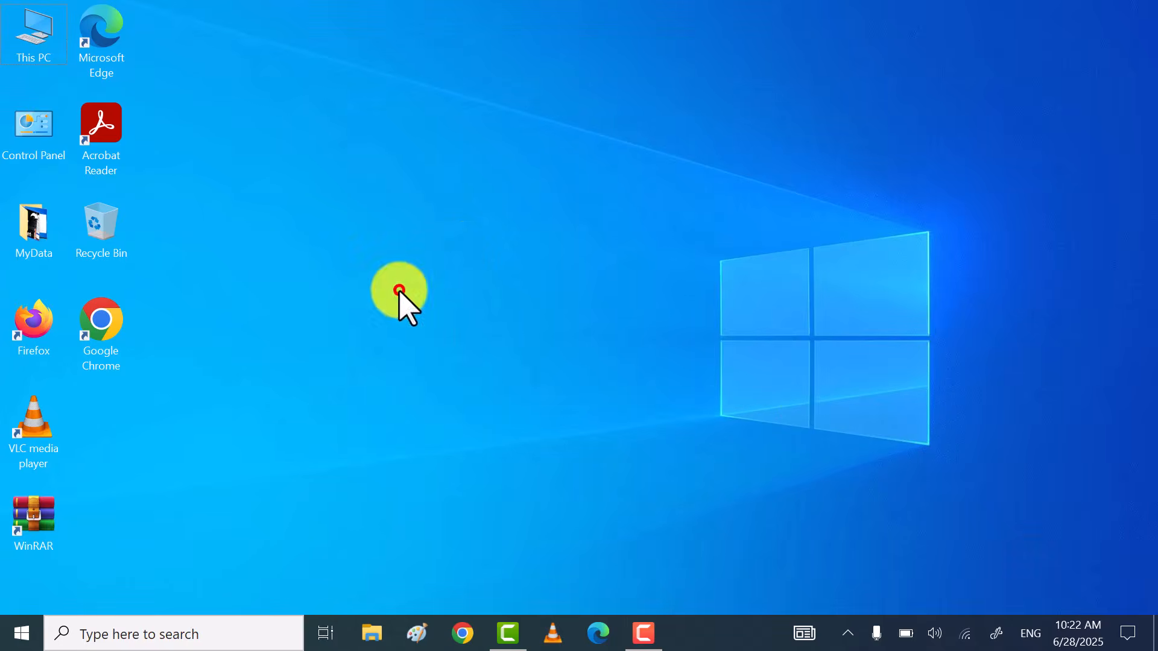
Open Network reset in the Network & Internet settings, request an immediate reset of the network, and close Settings
{"action": "left_click", "coordinate": [27, 633]}
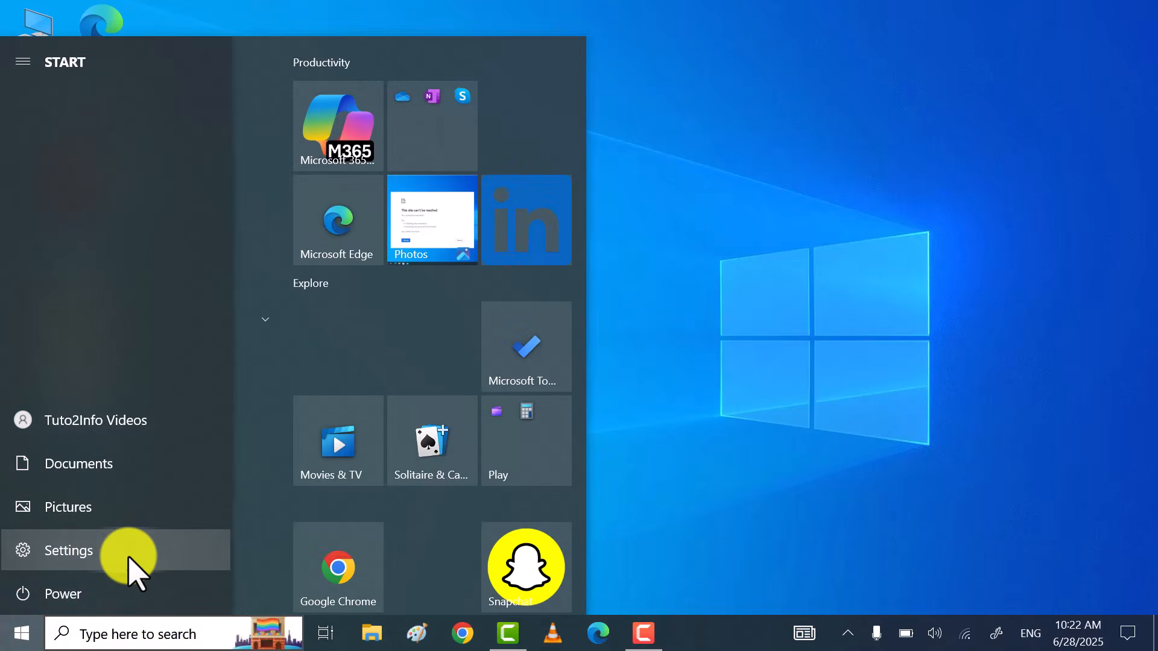
{"action": "left_click", "coordinate": [129, 554]}
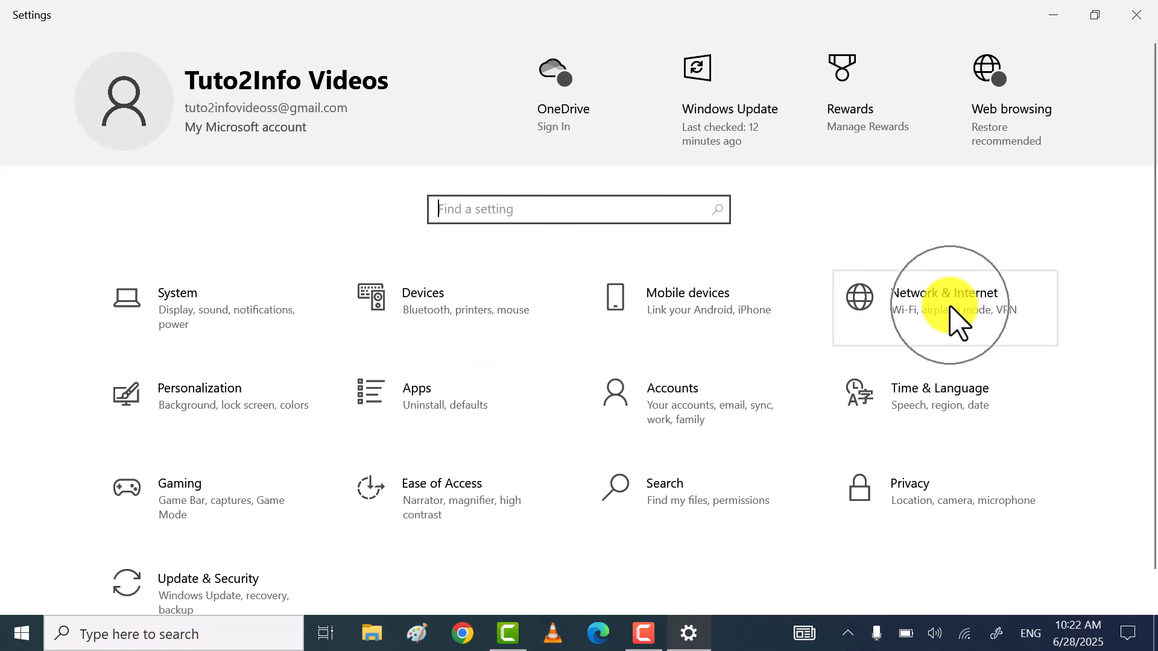
{"action": "left_click", "coordinate": [951, 306]}
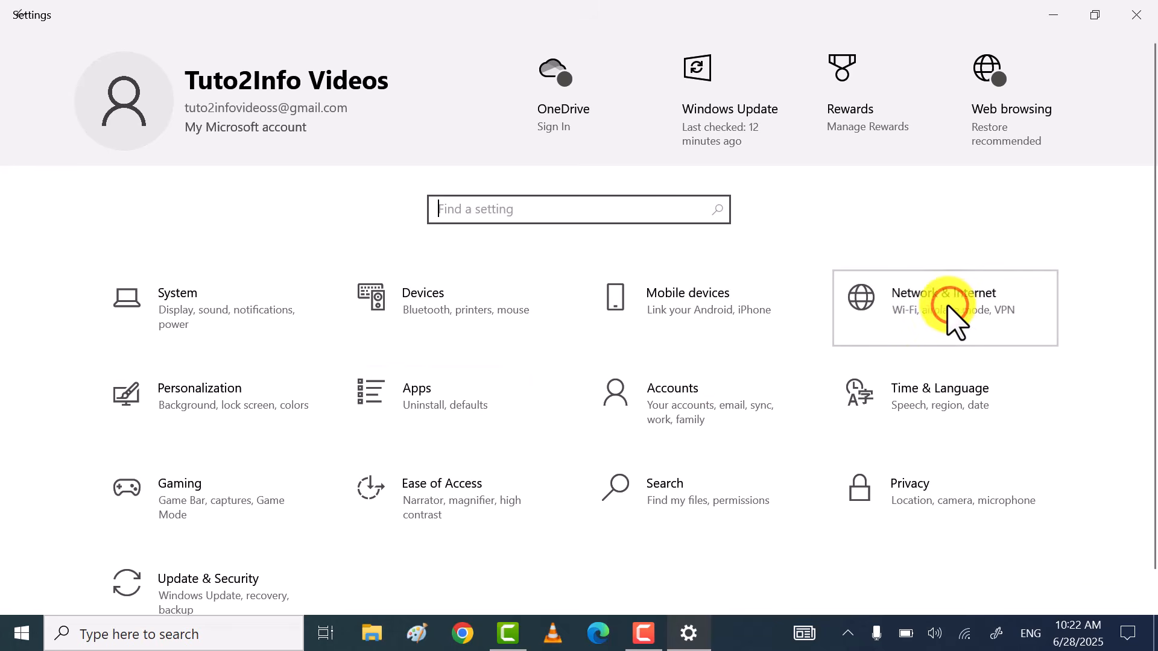
{"action": "scroll", "coordinate": [573, 410], "scroll_direction": "down", "scroll_amount": 4}
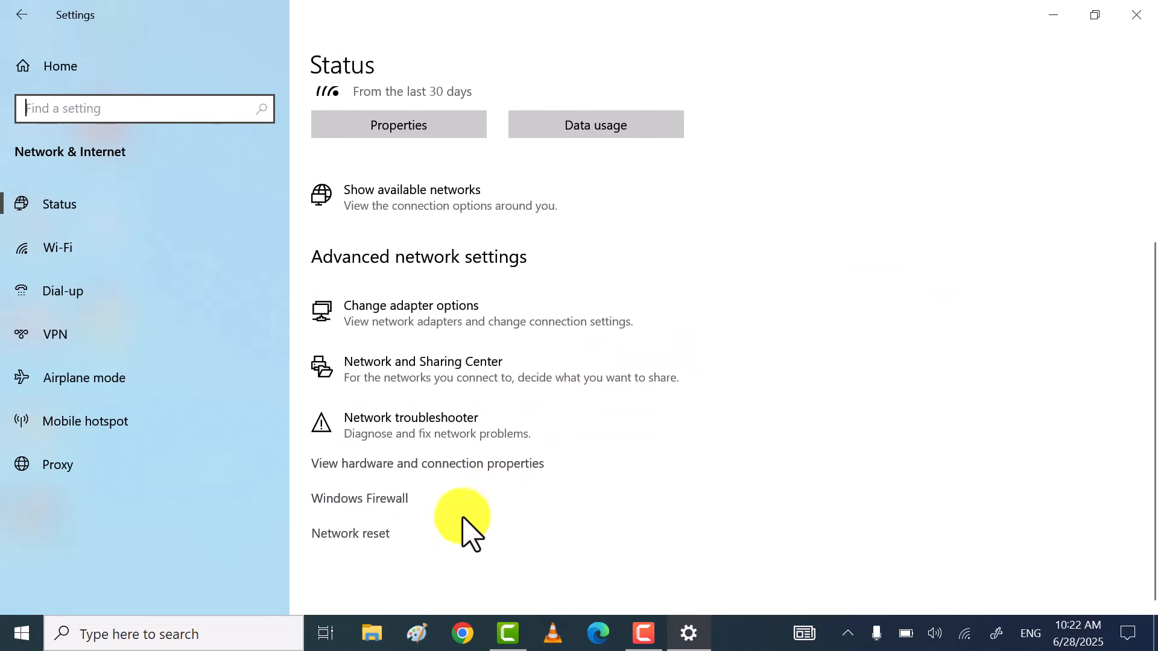
{"action": "left_click", "coordinate": [350, 534]}
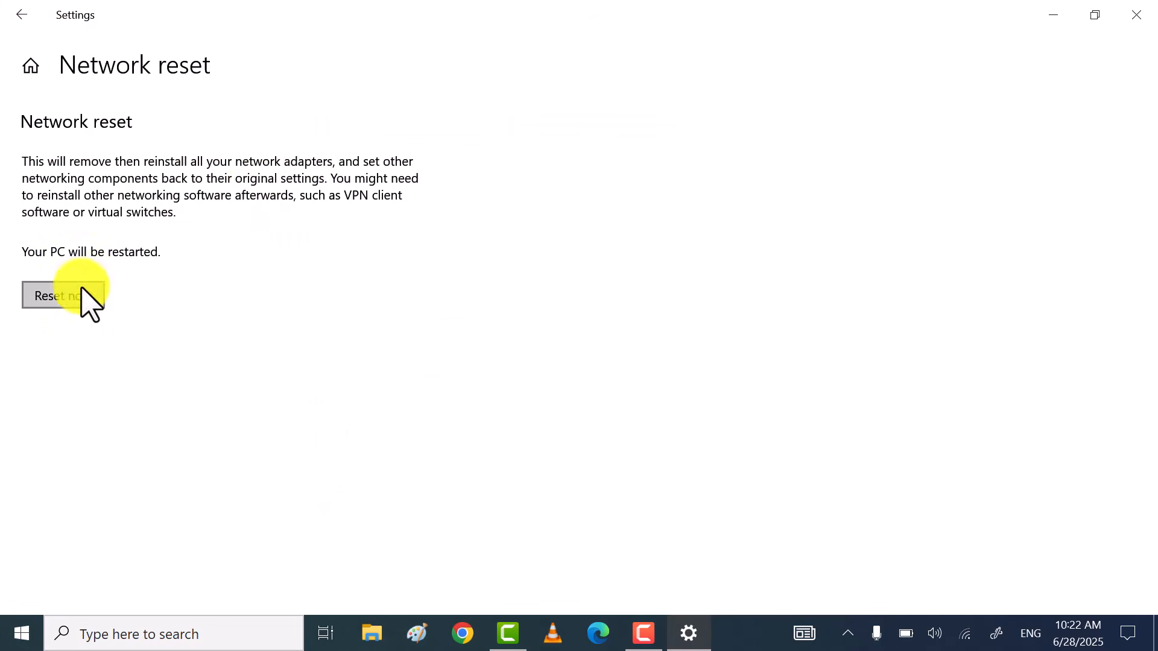
{"action": "left_click", "coordinate": [59, 296]}
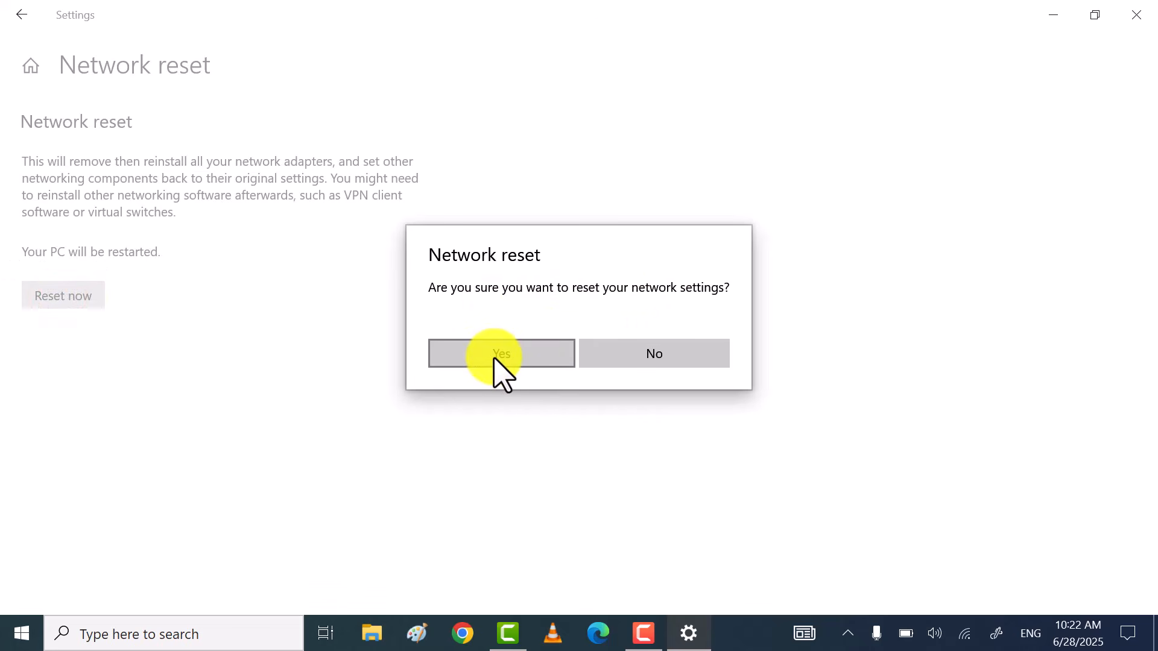
{"action": "left_click", "coordinate": [1137, 22]}
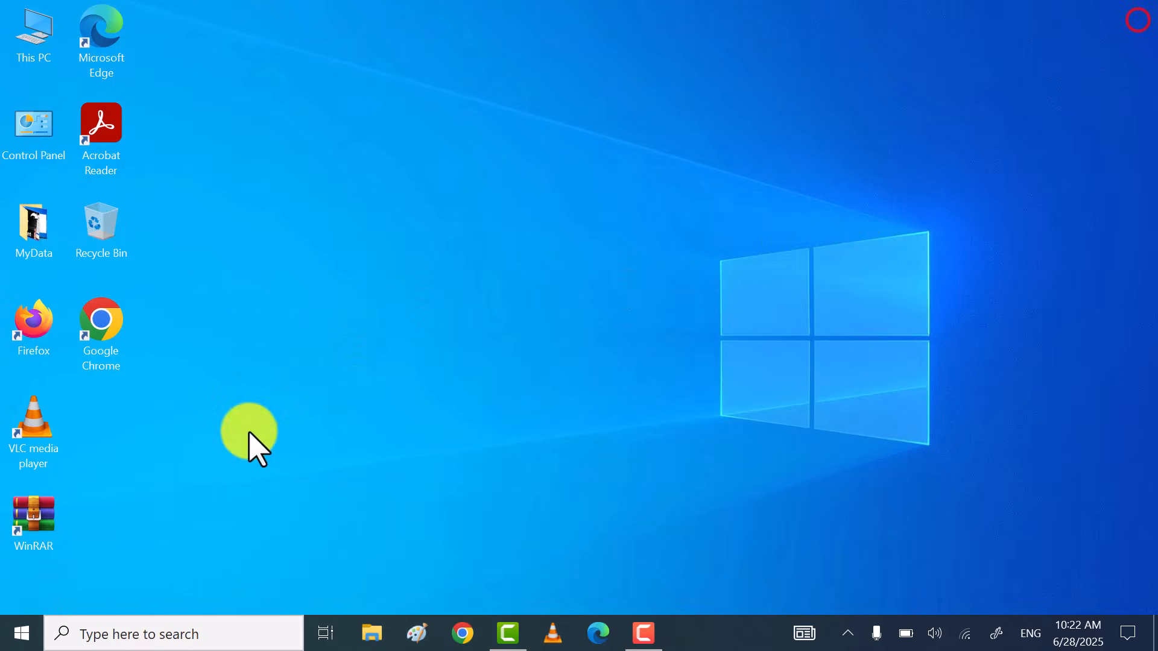
{"action": "left_click", "coordinate": [23, 634]}
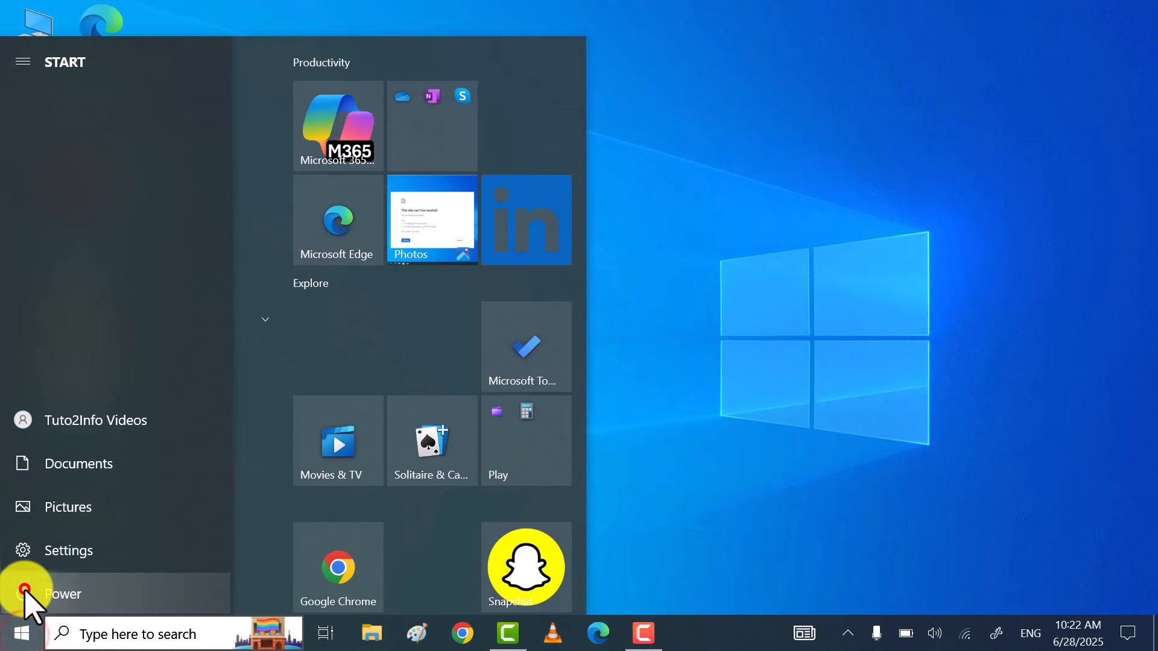
{"action": "left_click", "coordinate": [23, 593]}
{"action": "left_click", "coordinate": [632, 310]}
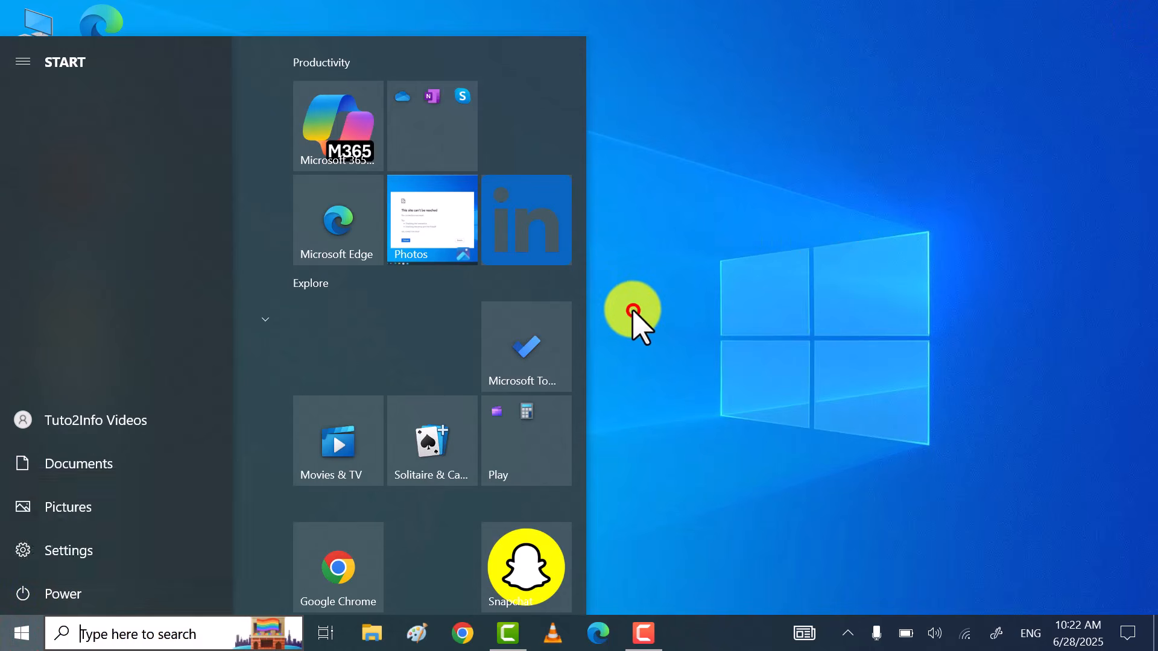
Check the Wi-Fi connection status in the list of available networks and close the list
{"action": "left_click", "coordinate": [963, 641]}
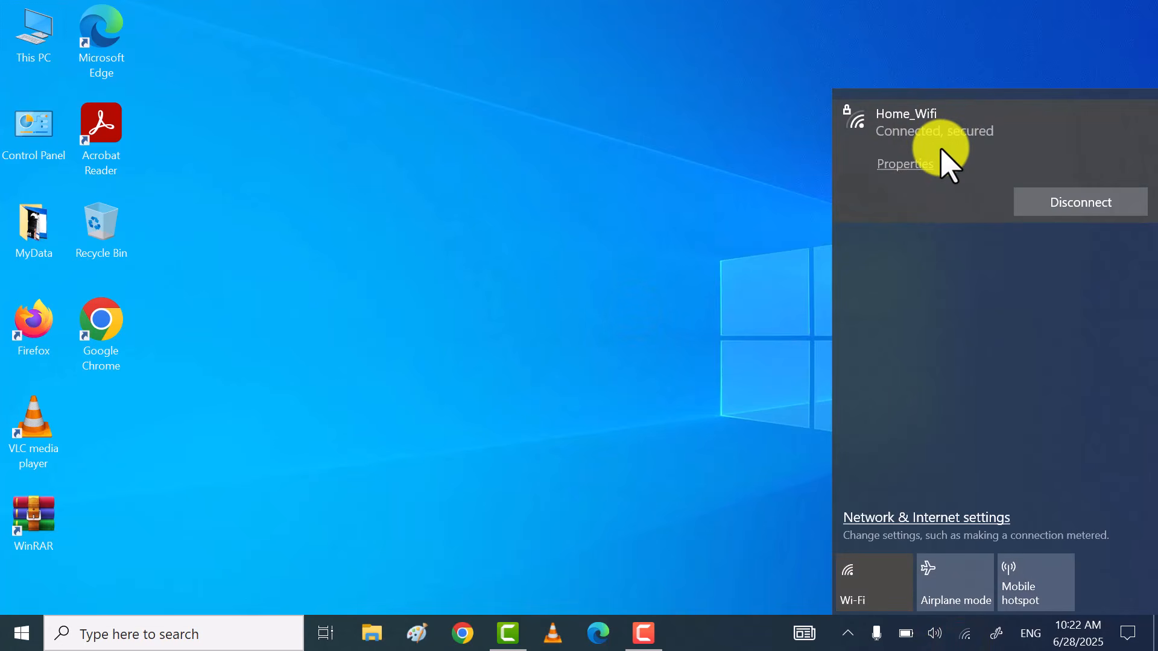
{"action": "left_click", "coordinate": [550, 189]}
{"action": "right_click", "coordinate": [550, 188]}
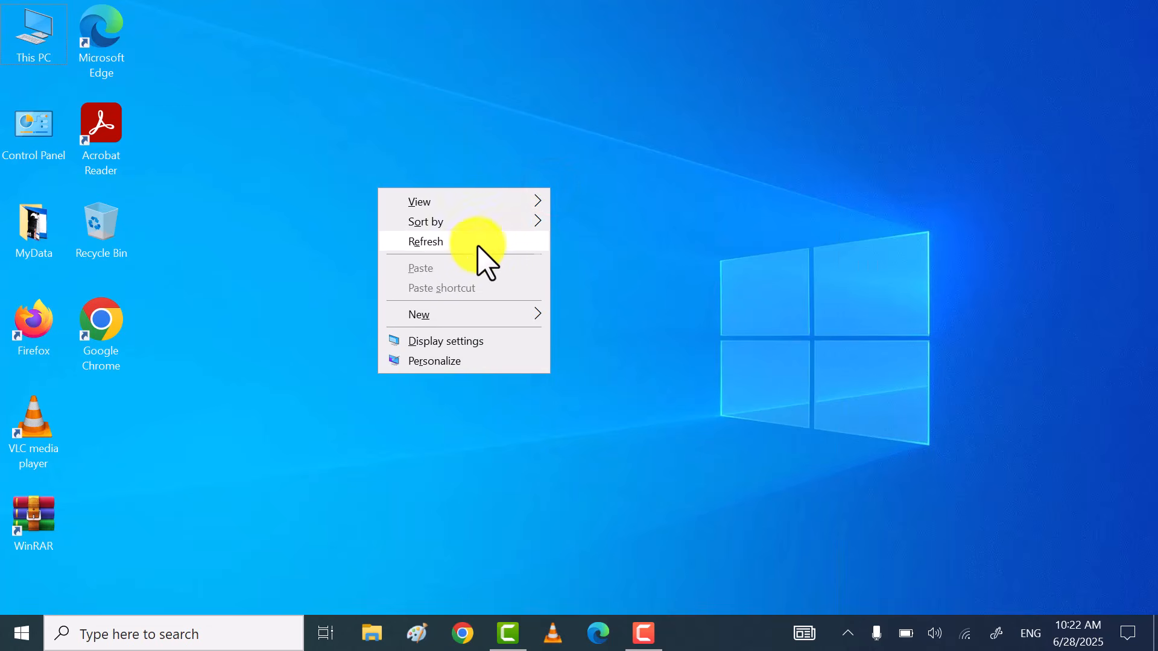
{"action": "left_click", "coordinate": [474, 244]}
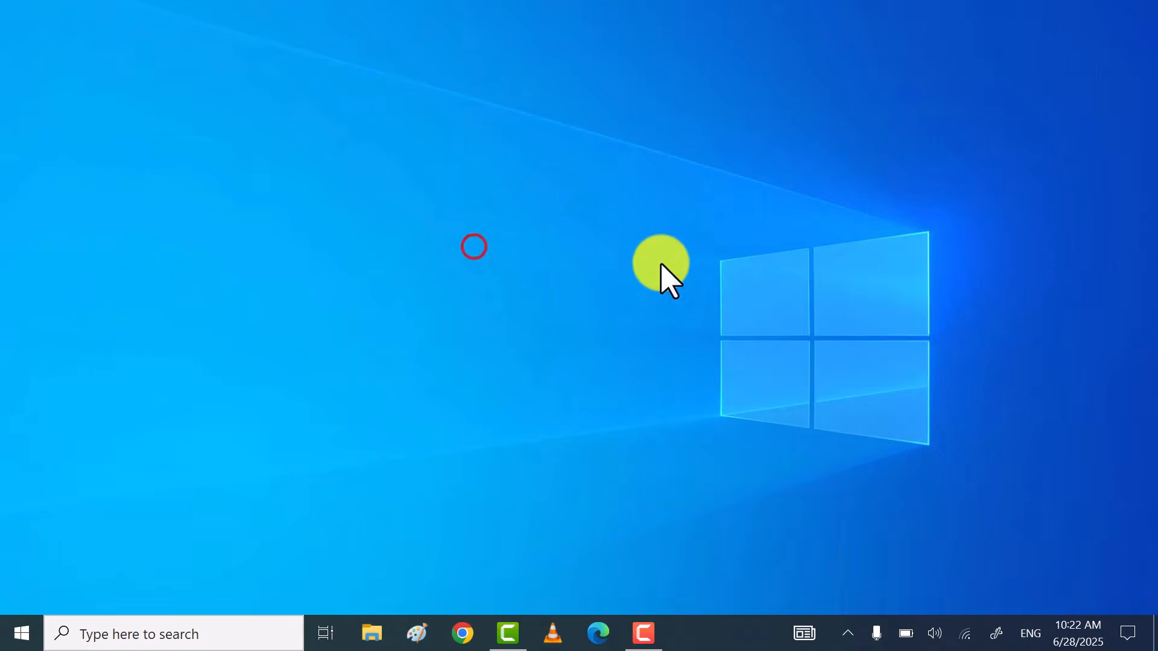
{"action": "left_click", "coordinate": [1044, 572]}
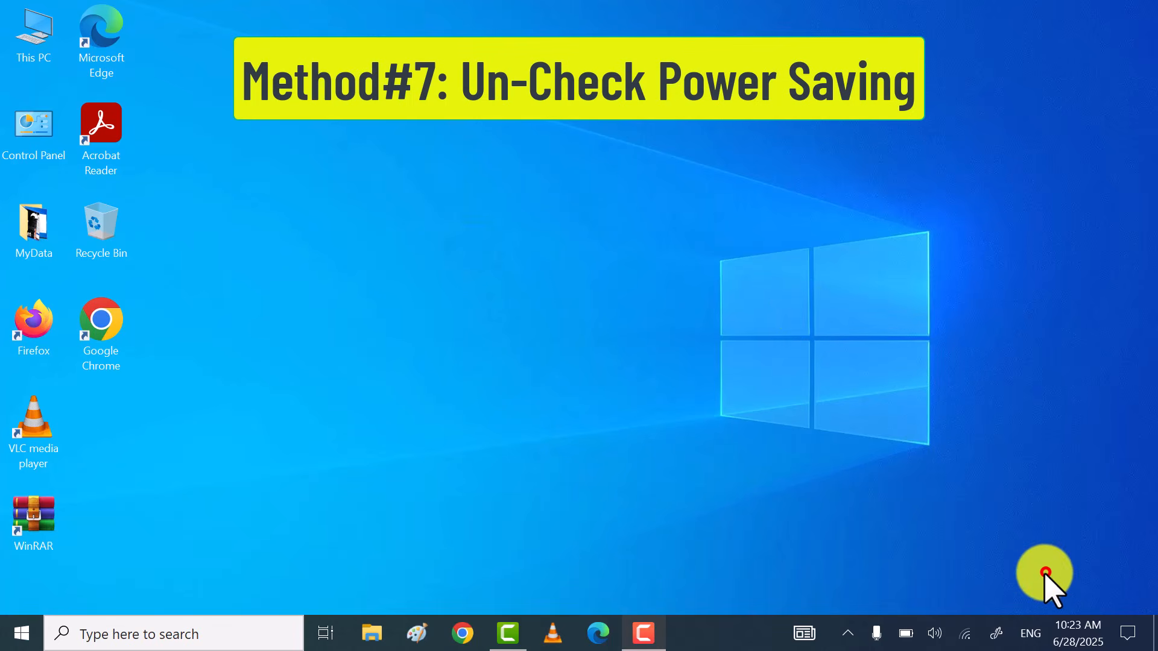
{"action": "right_click", "coordinate": [543, 221]}
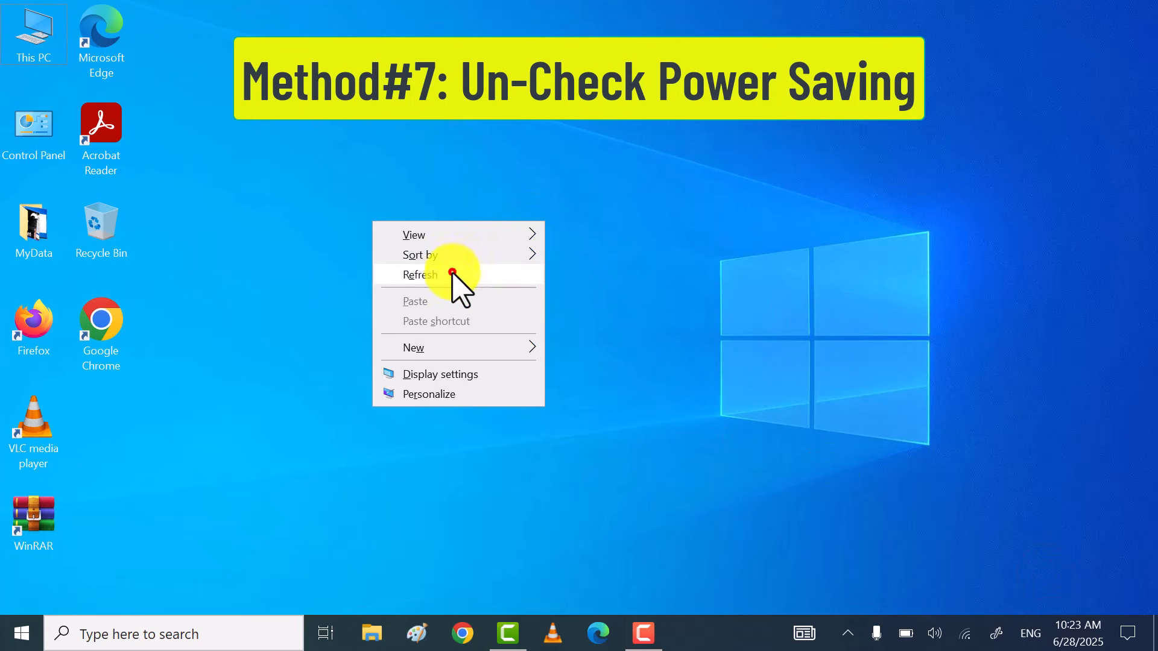
{"action": "left_click", "coordinate": [451, 276]}
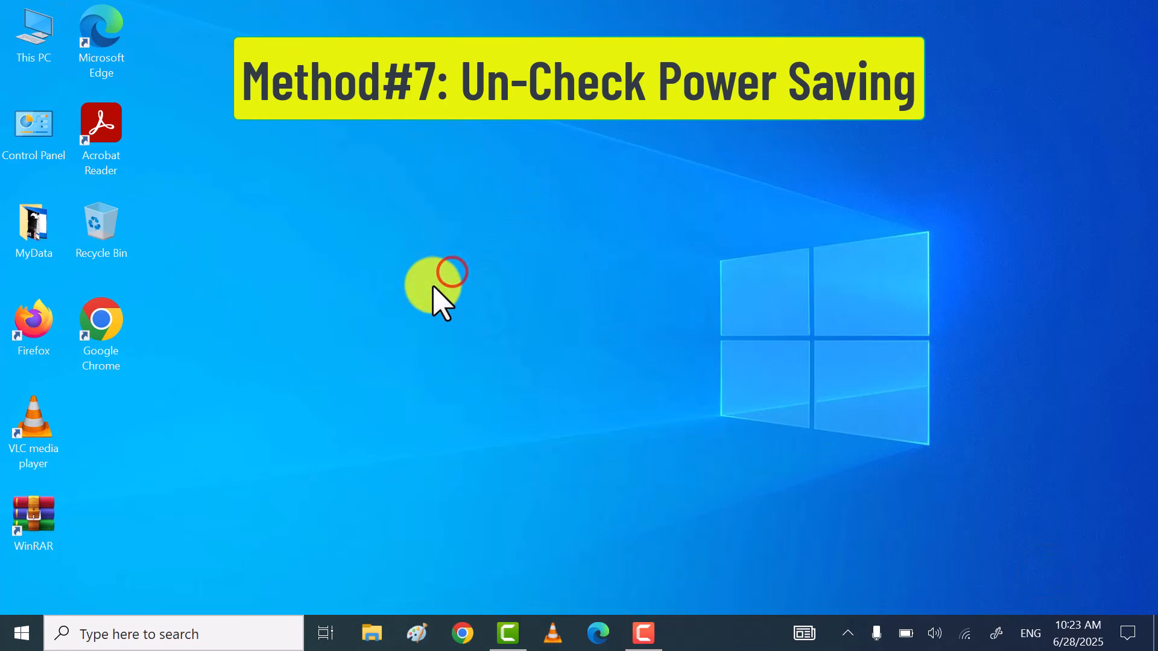
Open Device Manager, expand the Network adapters category and select the Intel(R) Dual Band Wireless-AC 8265 adapter
{"action": "right_click", "coordinate": [30, 631]}
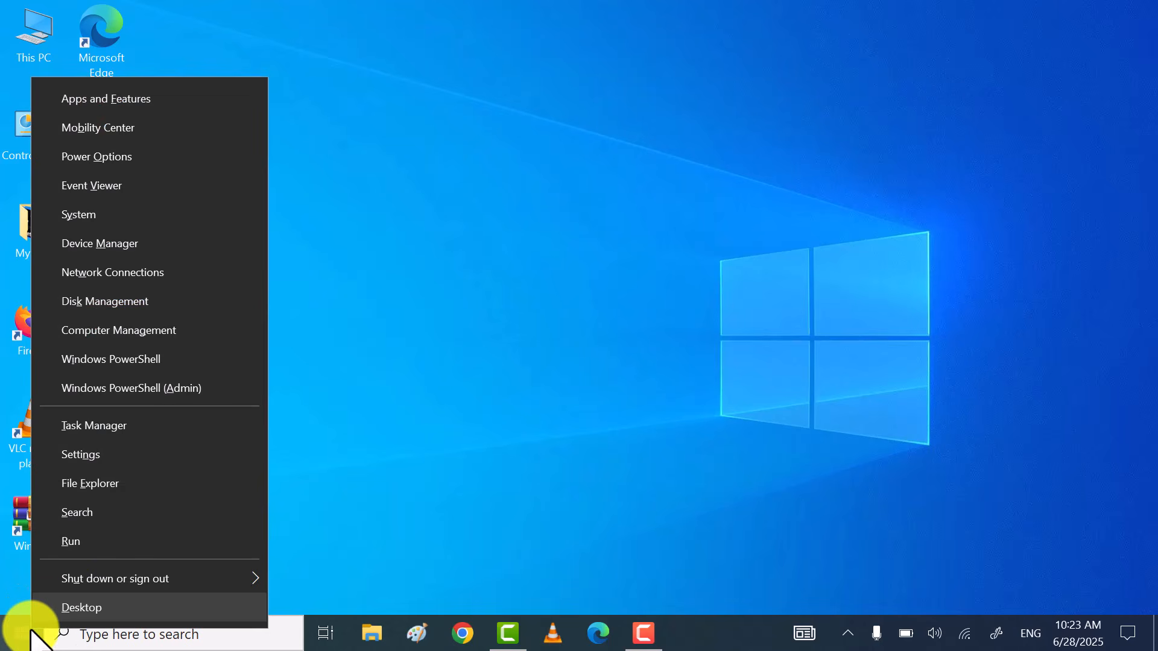
{"action": "left_click", "coordinate": [168, 250]}
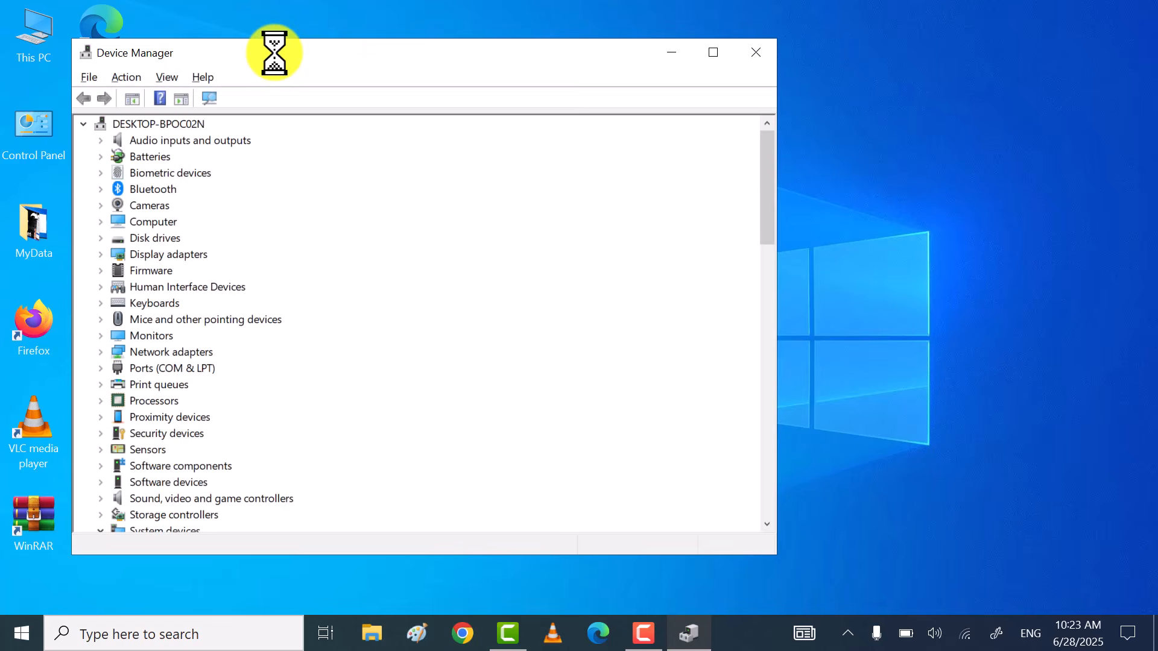
{"action": "left_click_drag", "start_coordinate": [284, 53], "coordinate": [443, 42]}
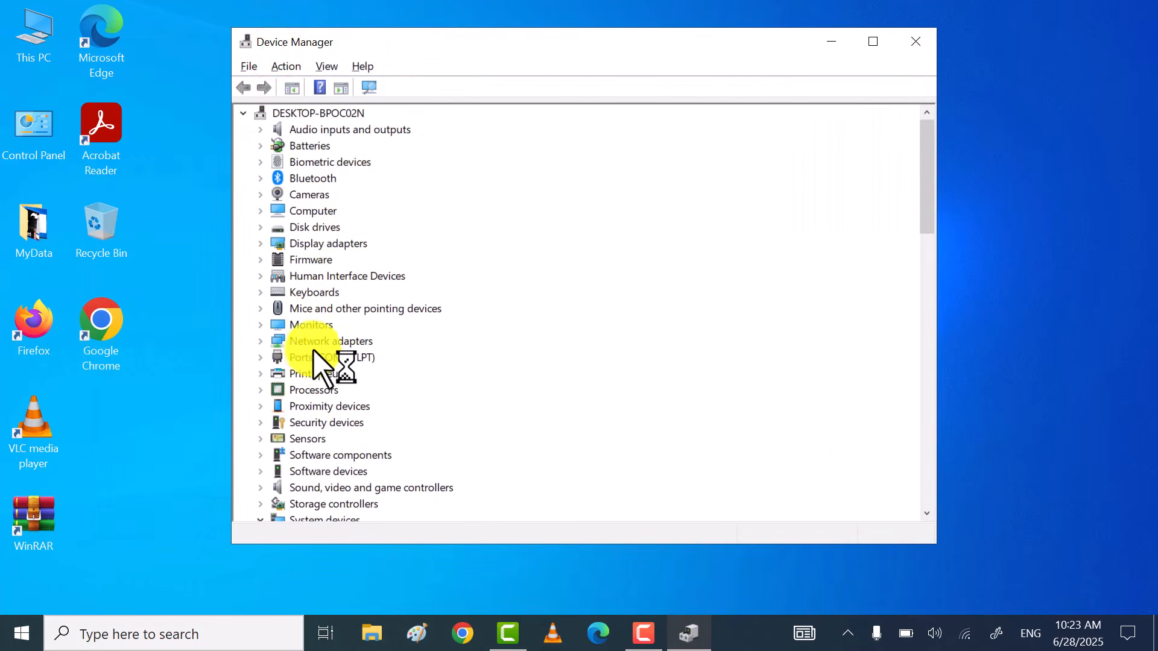
{"action": "left_click", "coordinate": [260, 342]}
{"action": "left_click", "coordinate": [430, 362]}
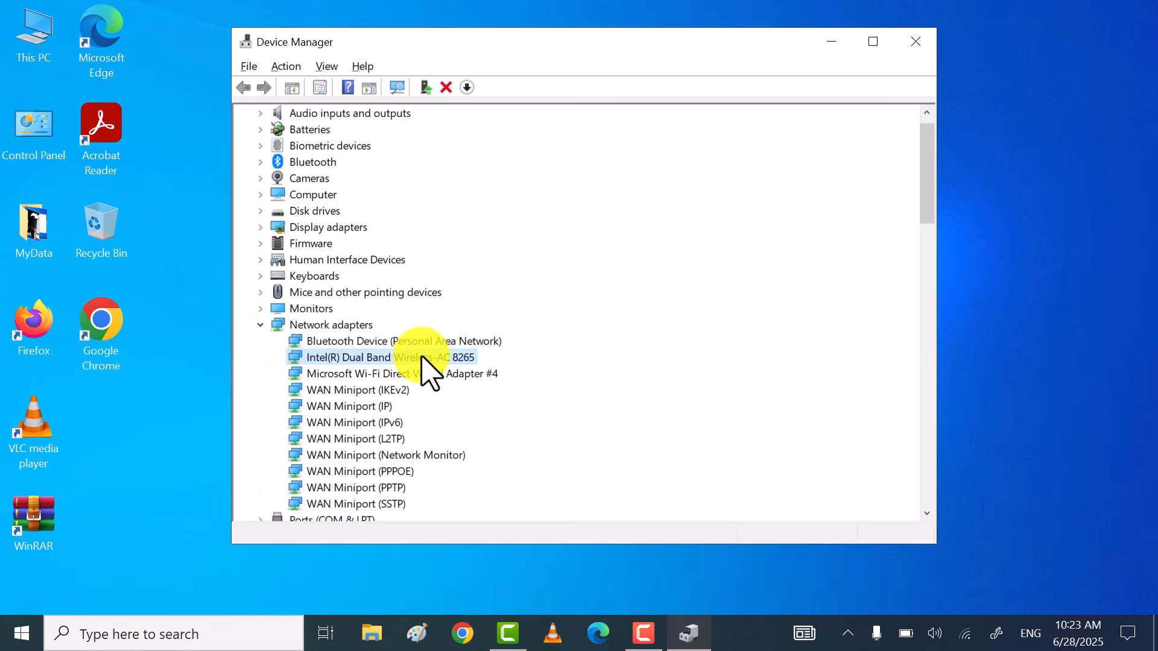
In the Intel wireless adapter's properties, disable "Allow the computer to turn off this device to save power" and confirm
{"action": "right_click", "coordinate": [421, 357]}
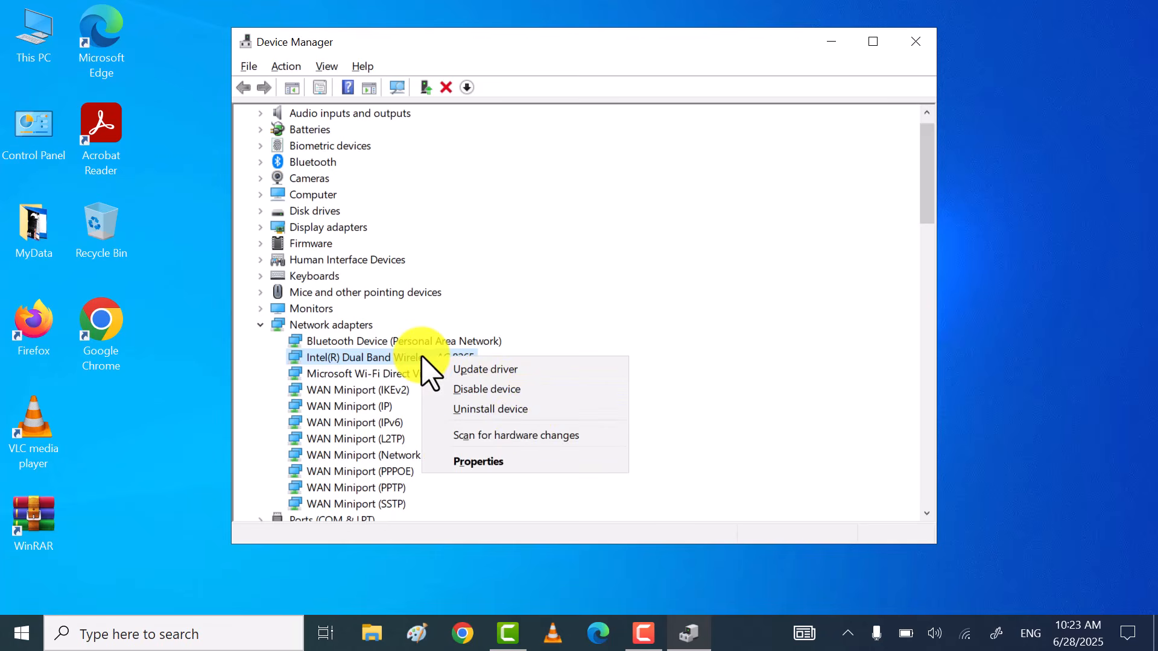
{"action": "left_click", "coordinate": [521, 461]}
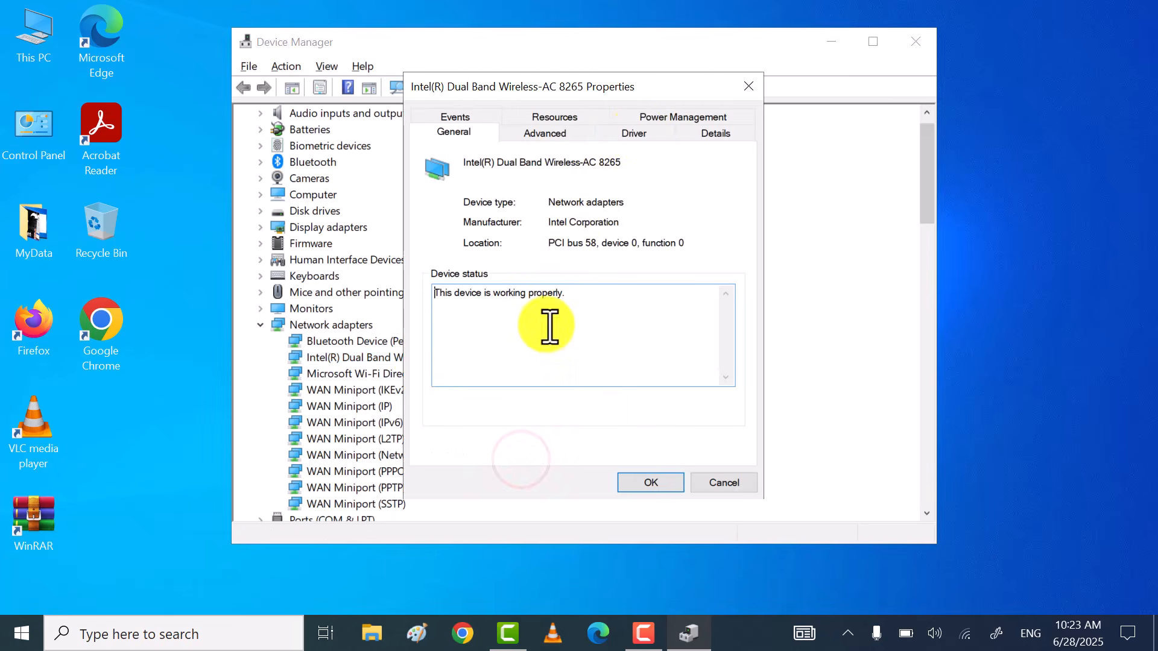
{"action": "left_click", "coordinate": [691, 121]}
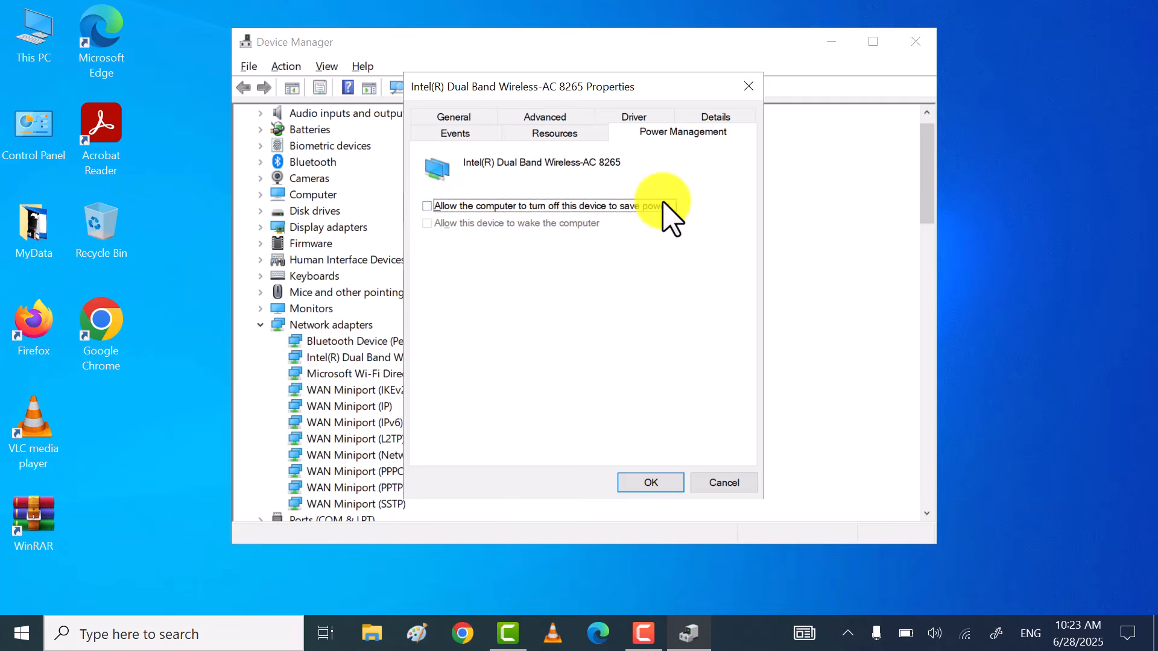
{"action": "left_click", "coordinate": [656, 481]}
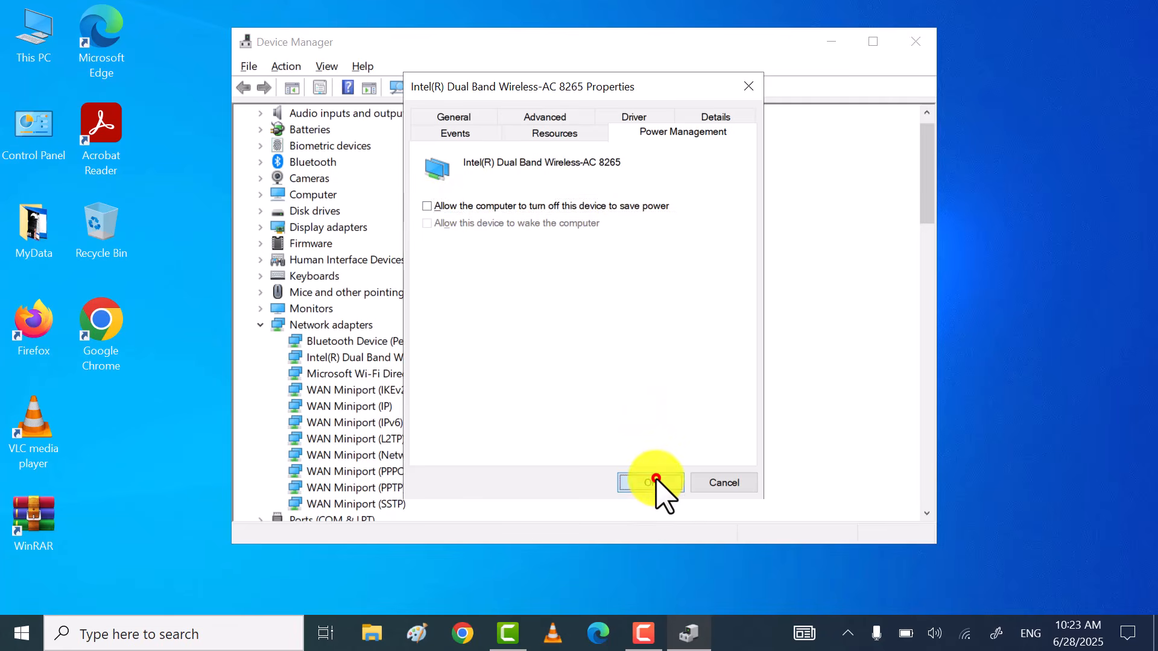
{"action": "left_click", "coordinate": [835, 38]}
{"action": "right_click", "coordinate": [517, 252]}
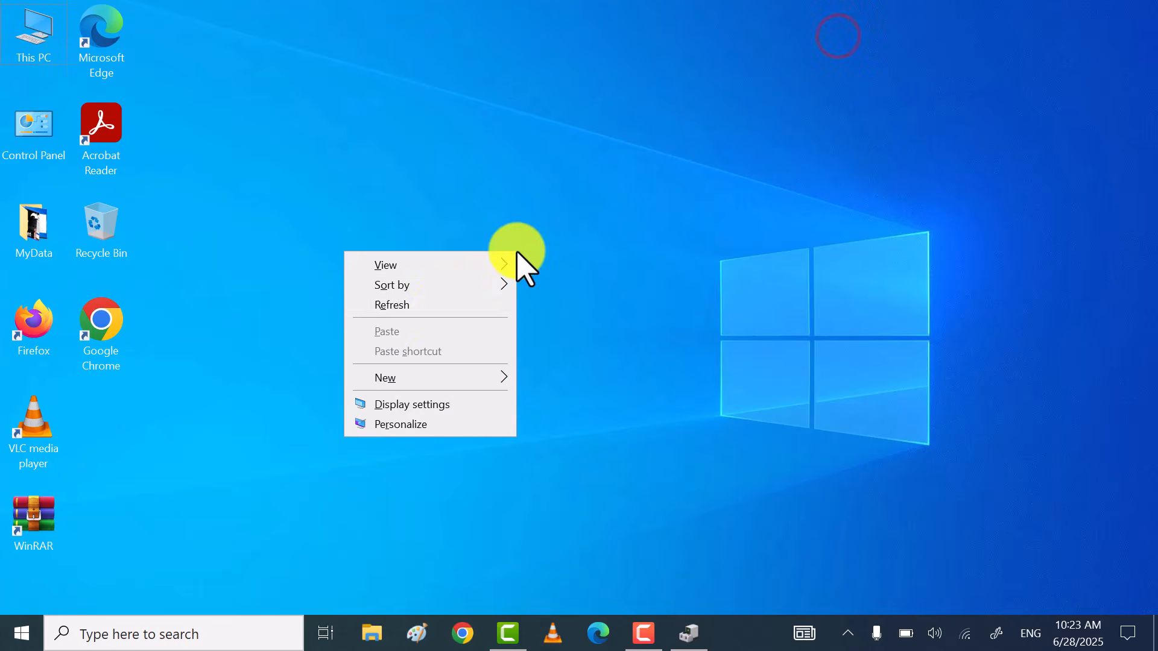
{"action": "left_click", "coordinate": [438, 307]}
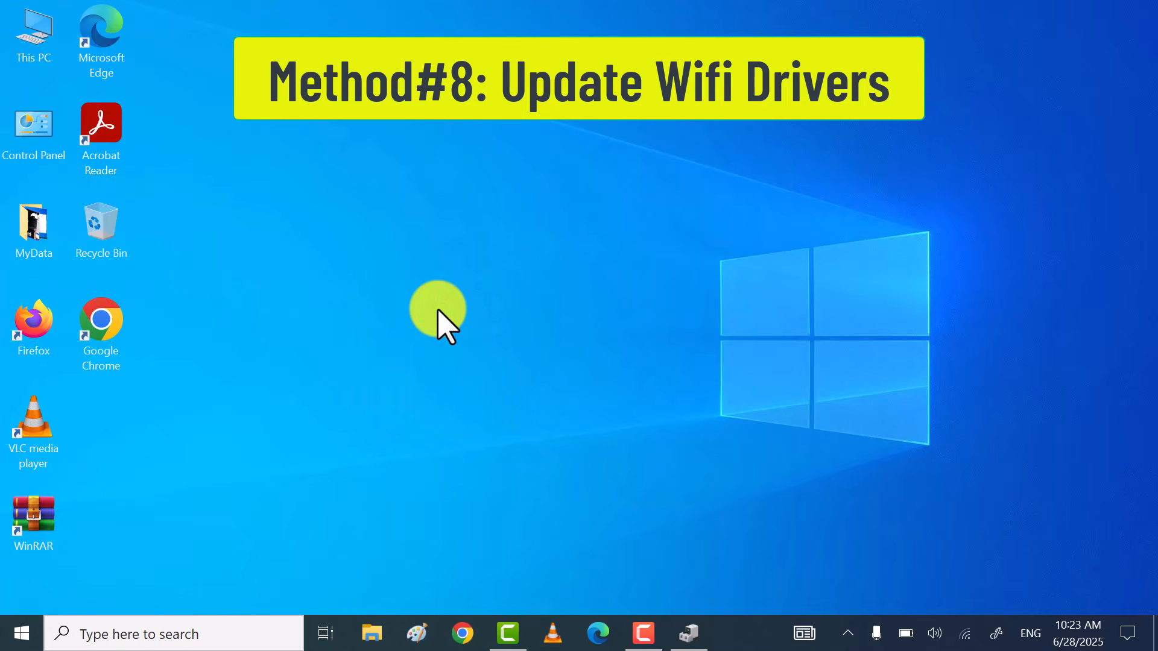
{"action": "right_click", "coordinate": [448, 304]}
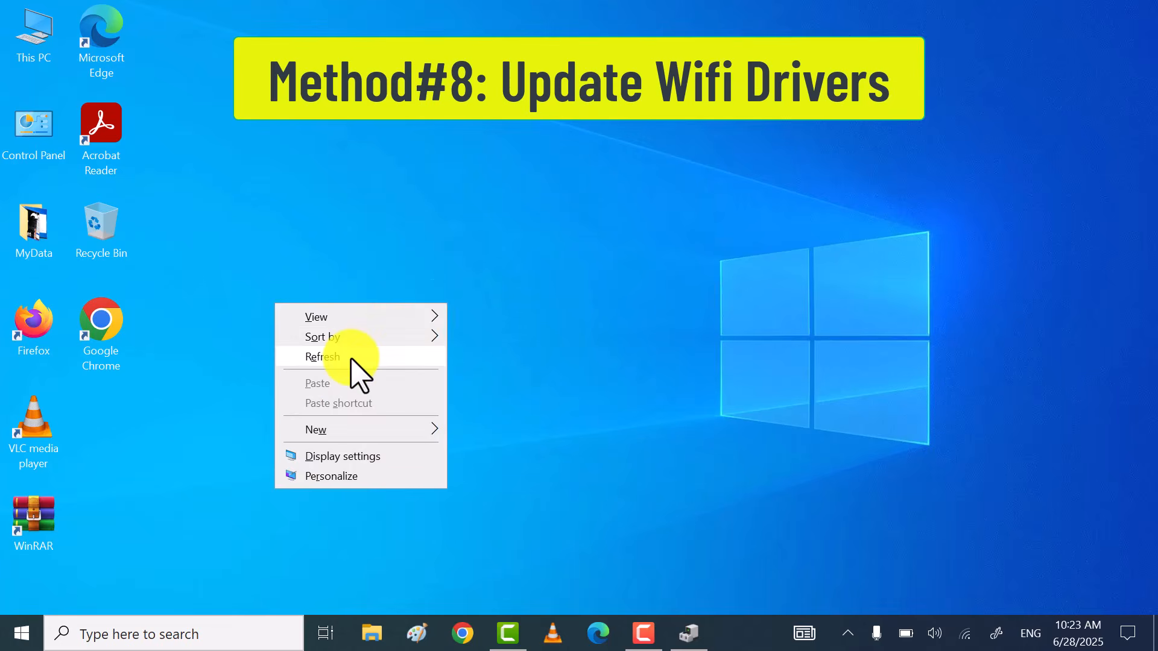
{"action": "left_click", "coordinate": [351, 357]}
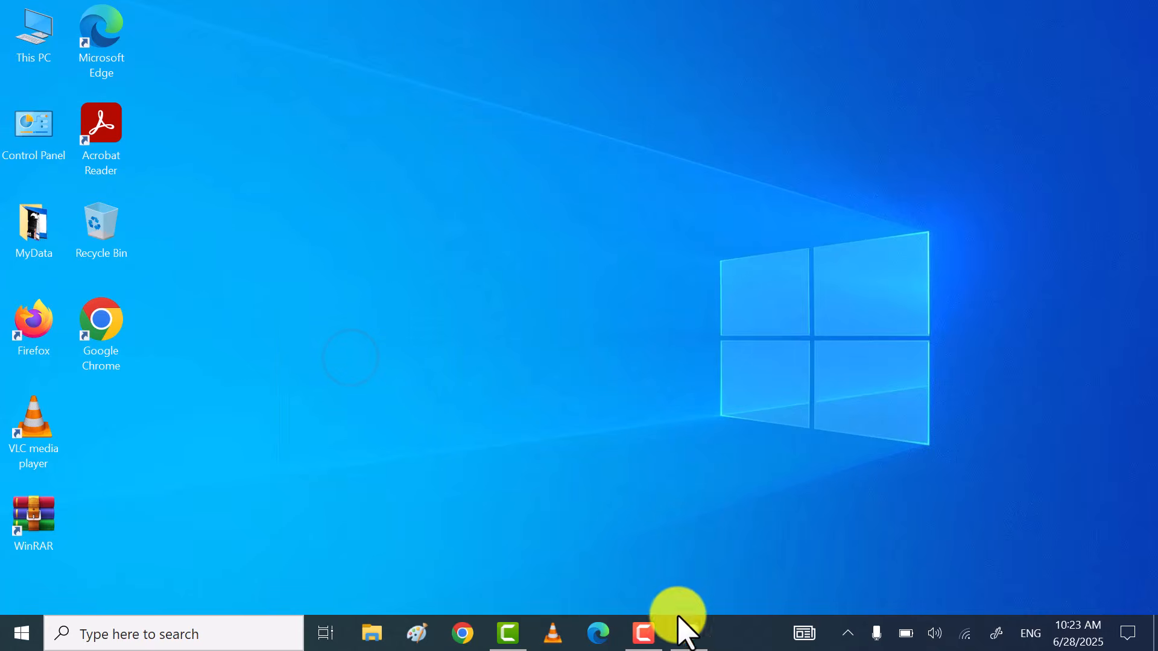
Run an automatic driver search for the Intel(R) Dual Band Wireless-AC 8265 adapter in Device Manager and close the update wizard
{"action": "left_click", "coordinate": [686, 634]}
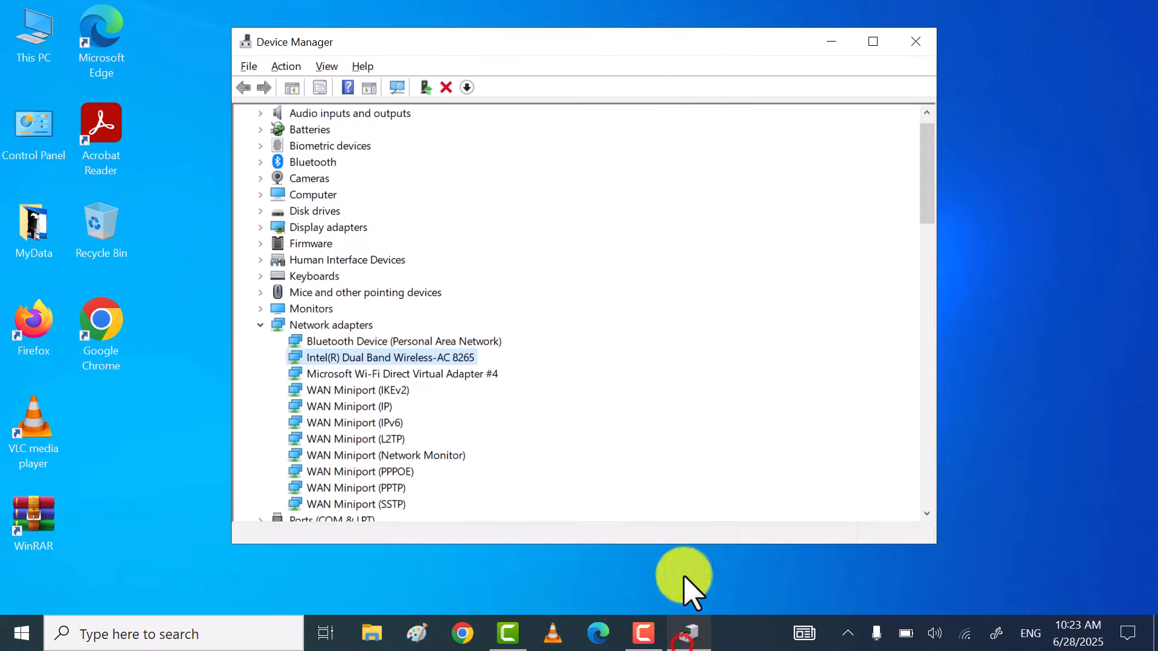
{"action": "right_click", "coordinate": [413, 359]}
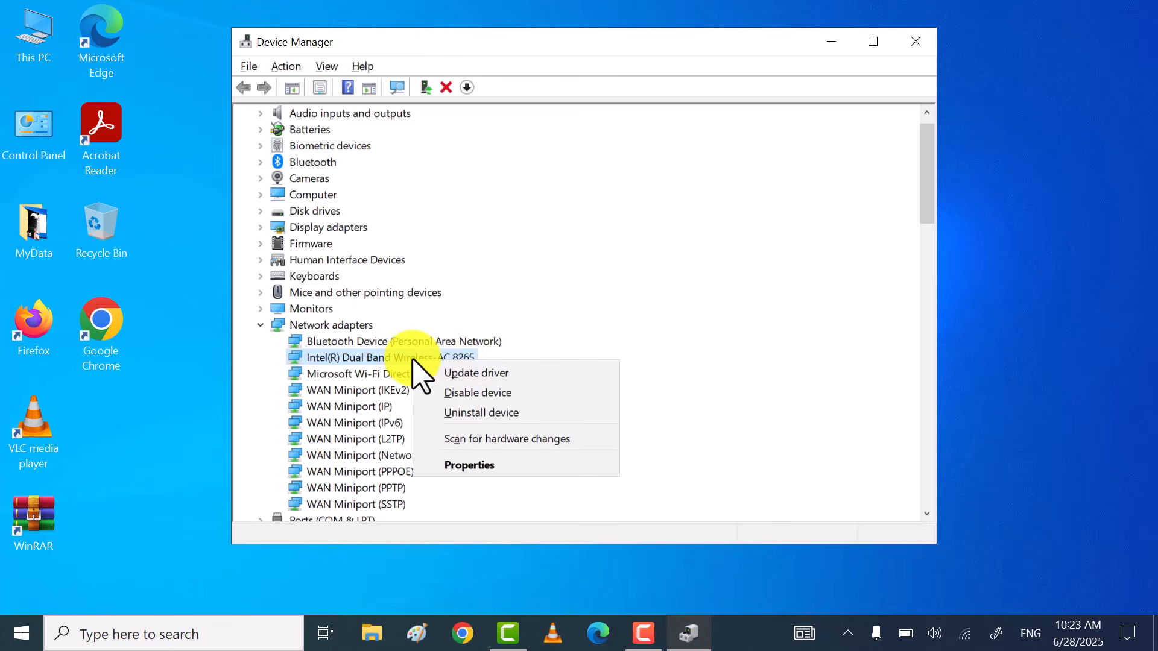
{"action": "left_click", "coordinate": [510, 373]}
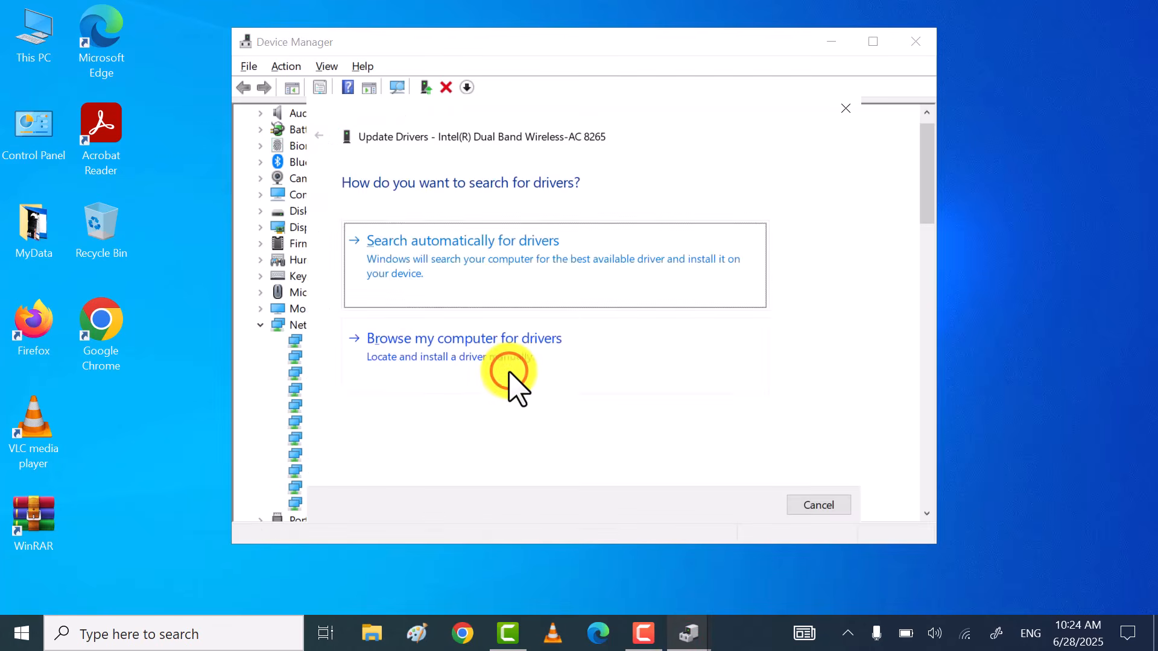
{"action": "left_click", "coordinate": [518, 263]}
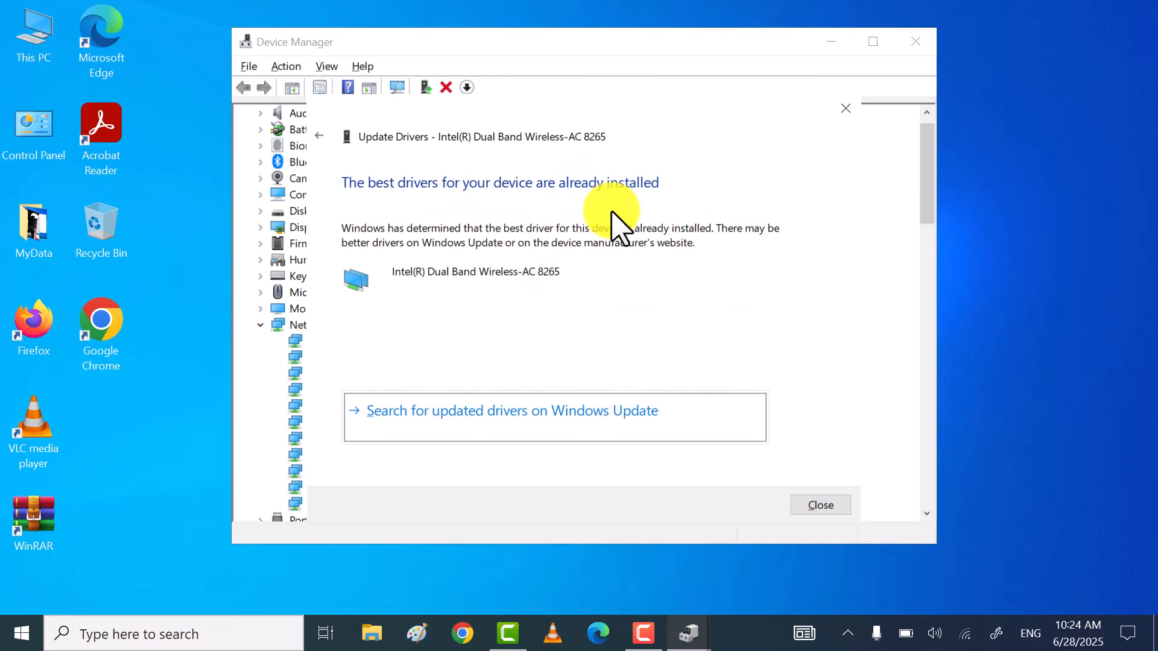
{"action": "left_click", "coordinate": [844, 109]}
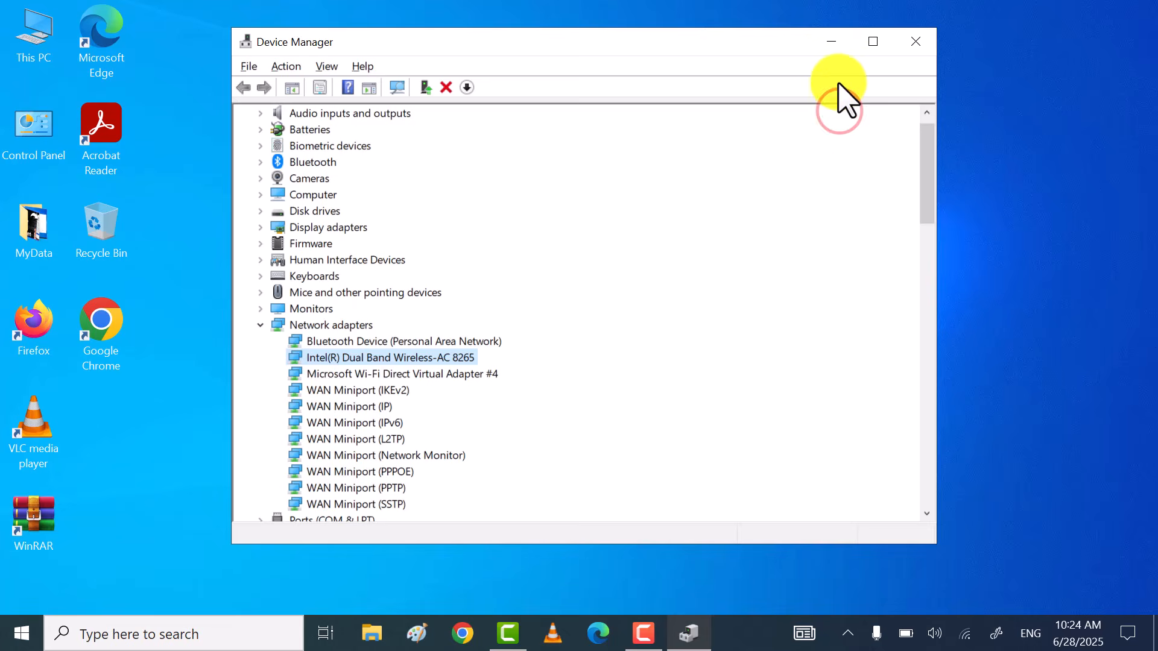
{"action": "left_click", "coordinate": [833, 52]}
{"action": "right_click", "coordinate": [509, 251]}
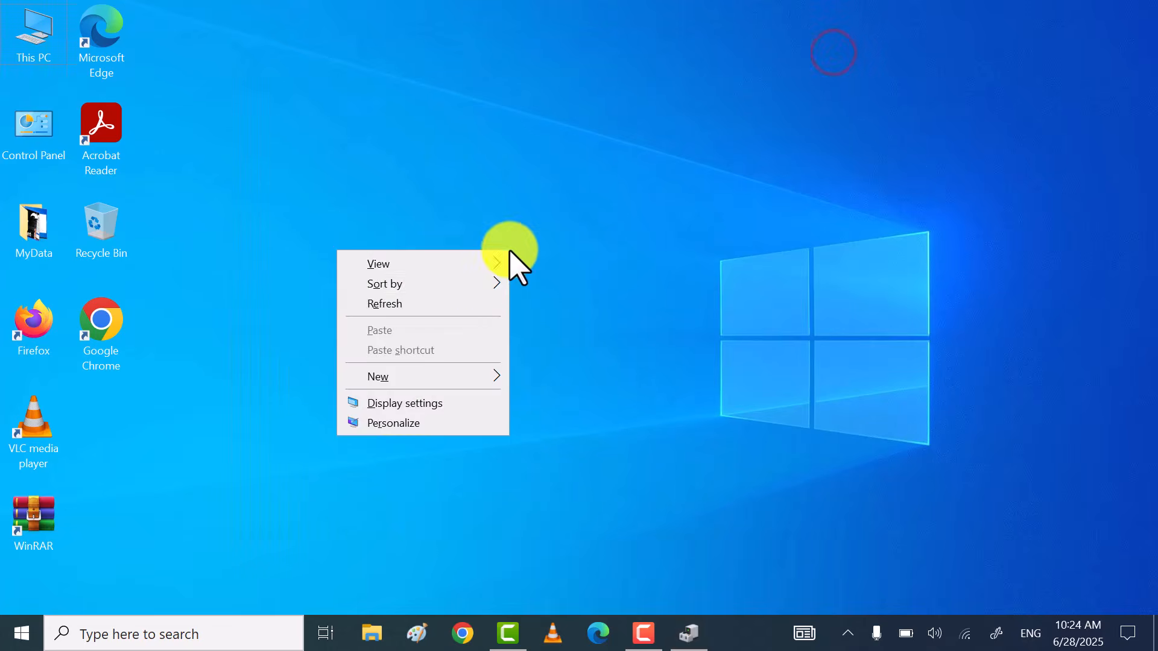
{"action": "left_click", "coordinate": [398, 307]}
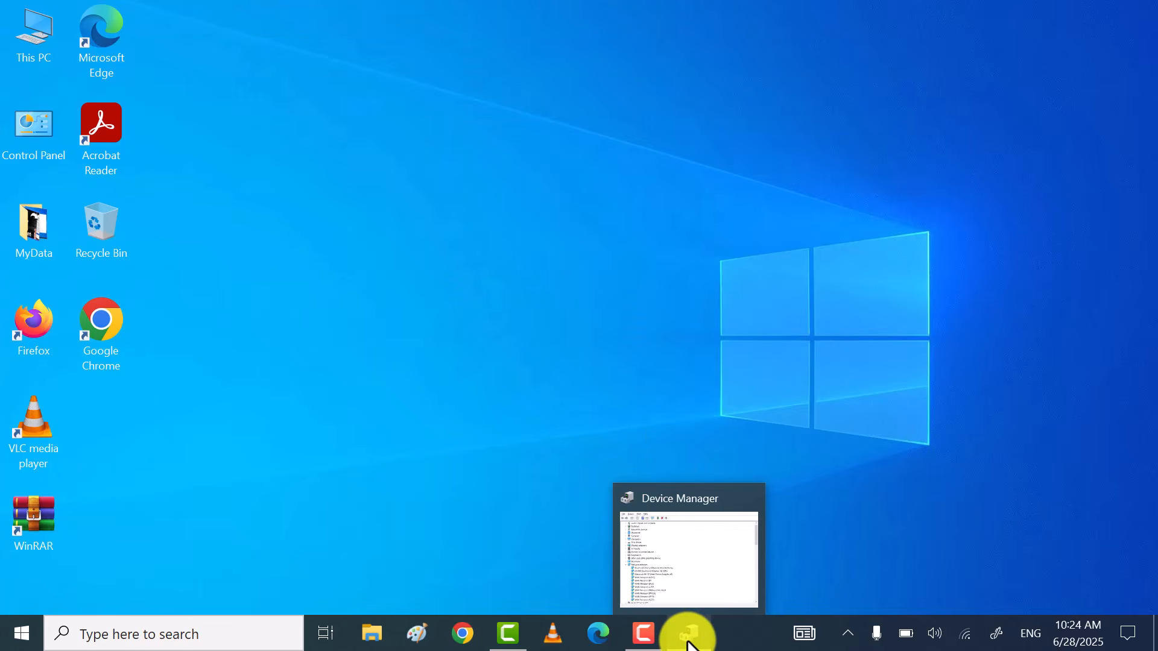
Update the Intel wireless adapter manually with the Intel(R) Dual Band Wireless-AC 8265 (Microsoft) driver from the compatible drivers on the computer
{"action": "left_click", "coordinate": [669, 567]}
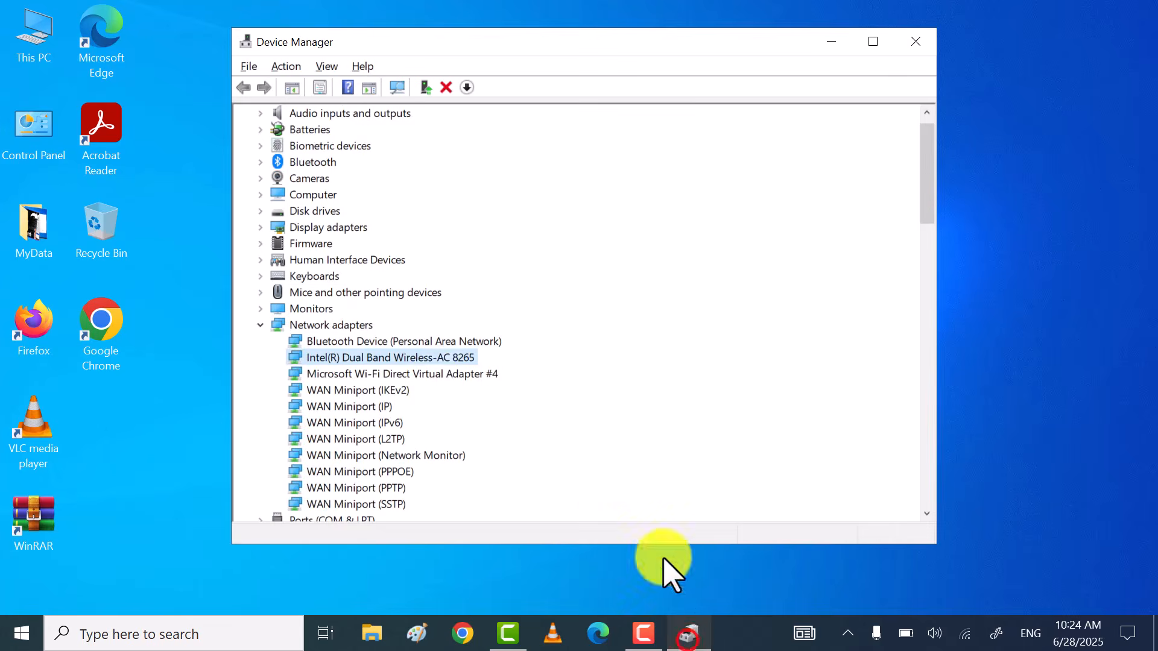
{"action": "right_click", "coordinate": [433, 358]}
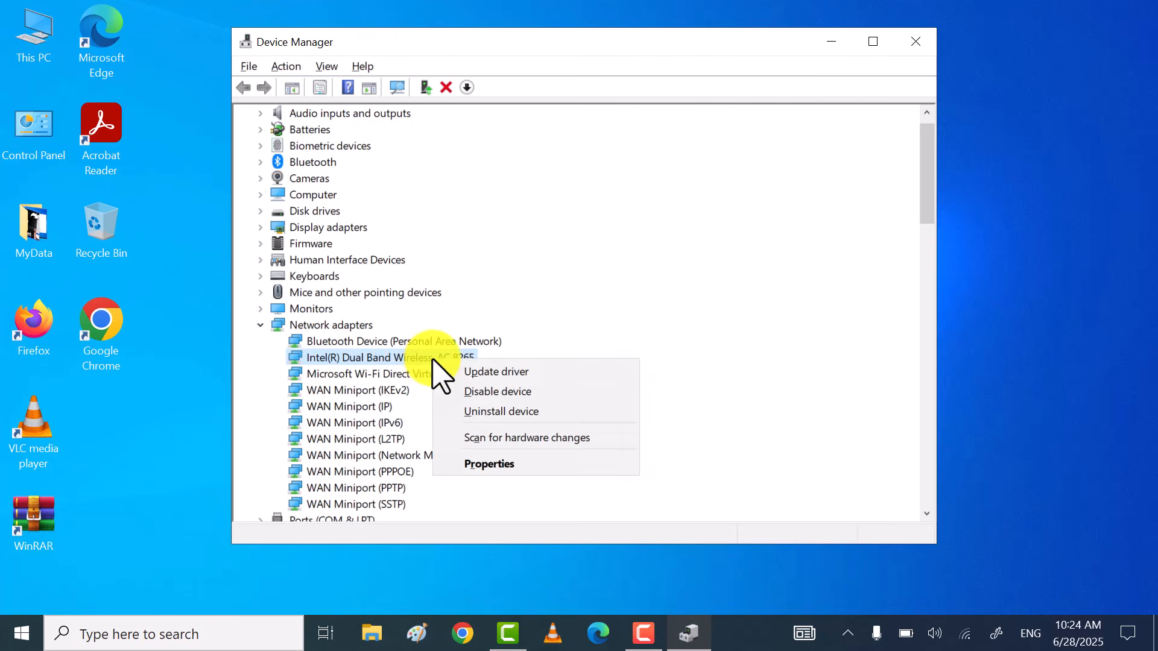
{"action": "left_click", "coordinate": [553, 372]}
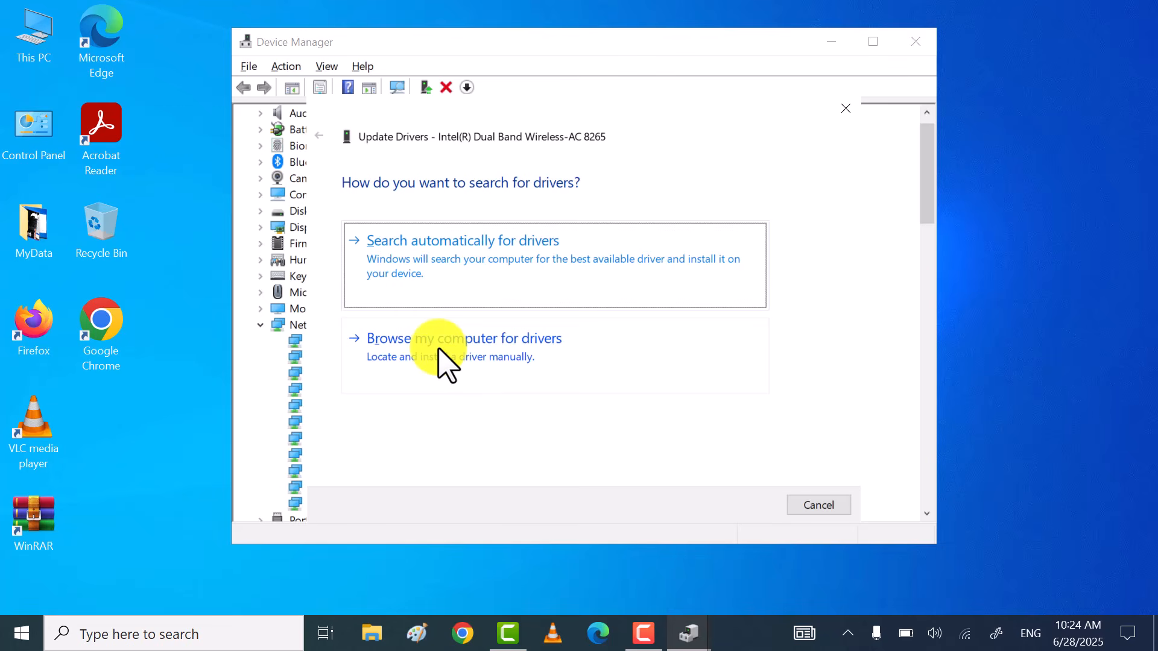
{"action": "left_click", "coordinate": [438, 350]}
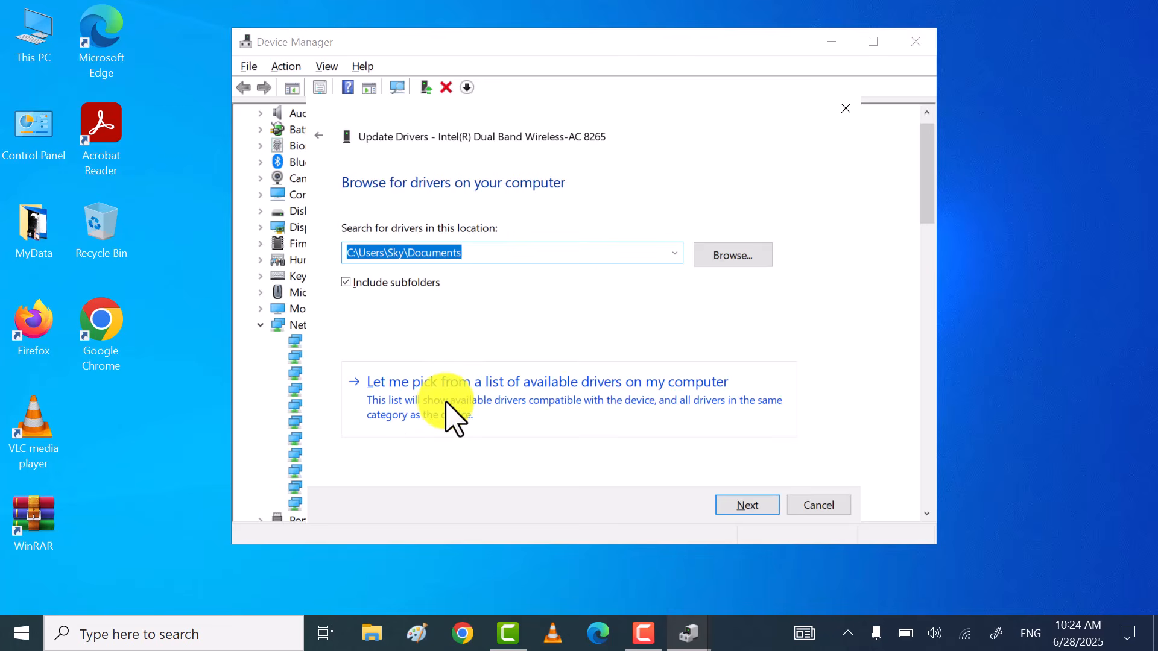
{"action": "left_click", "coordinate": [447, 407]}
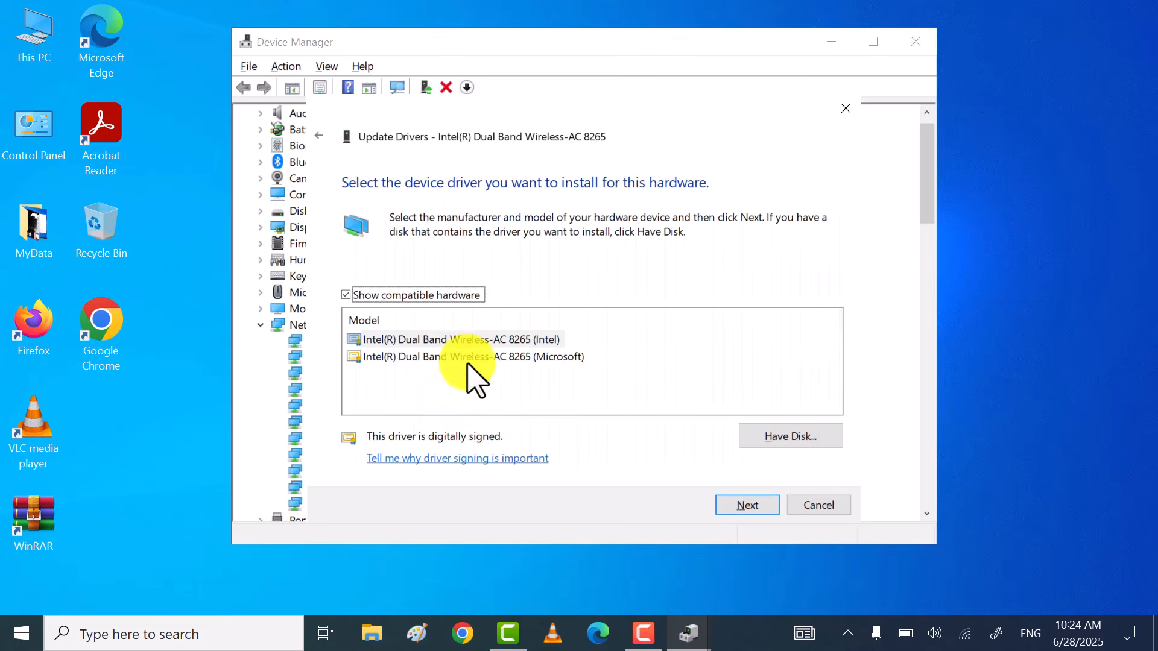
{"action": "left_click", "coordinate": [474, 357]}
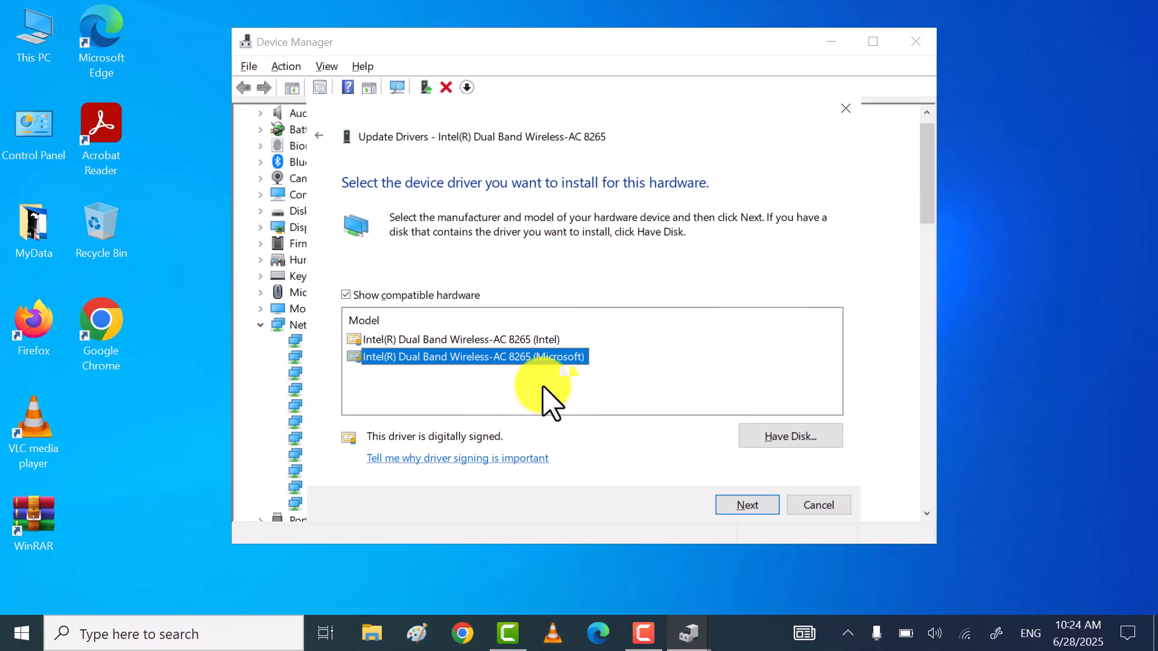
{"action": "left_click", "coordinate": [739, 505]}
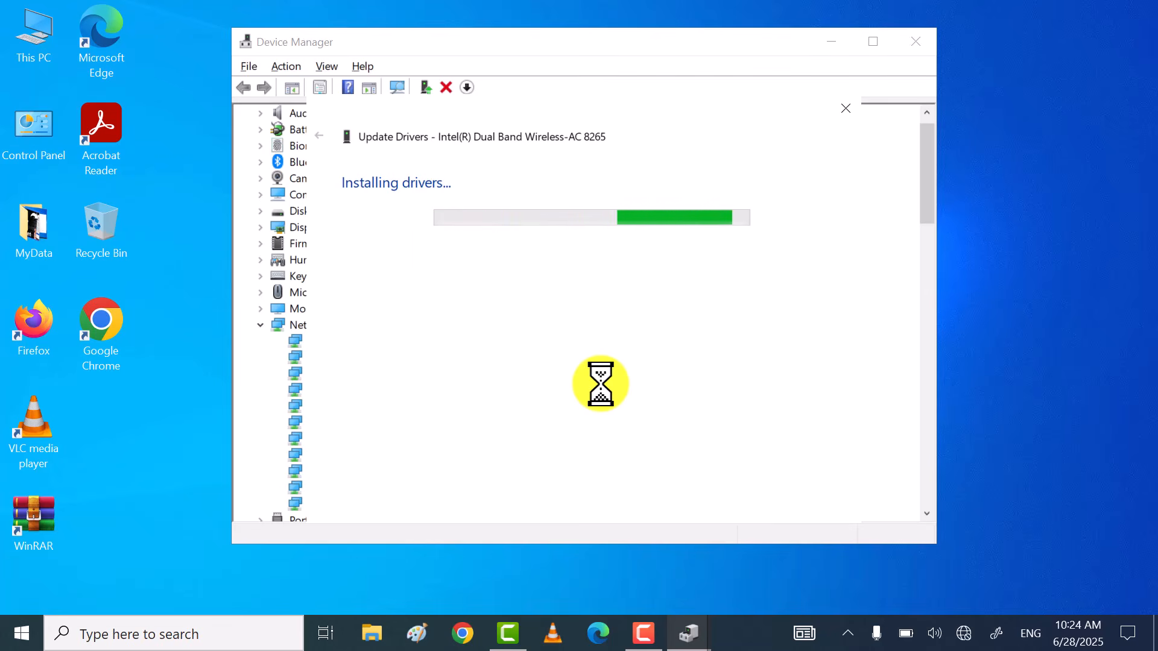
{"action": "left_click", "coordinate": [543, 190]}
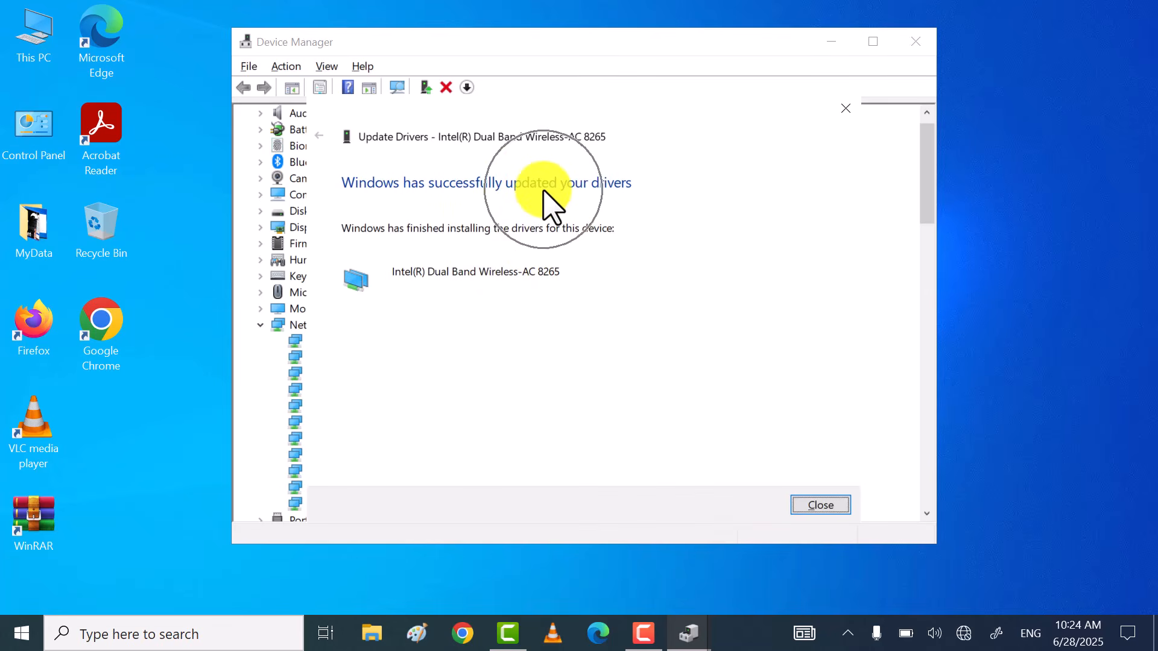
{"action": "left_click", "coordinate": [846, 108]}
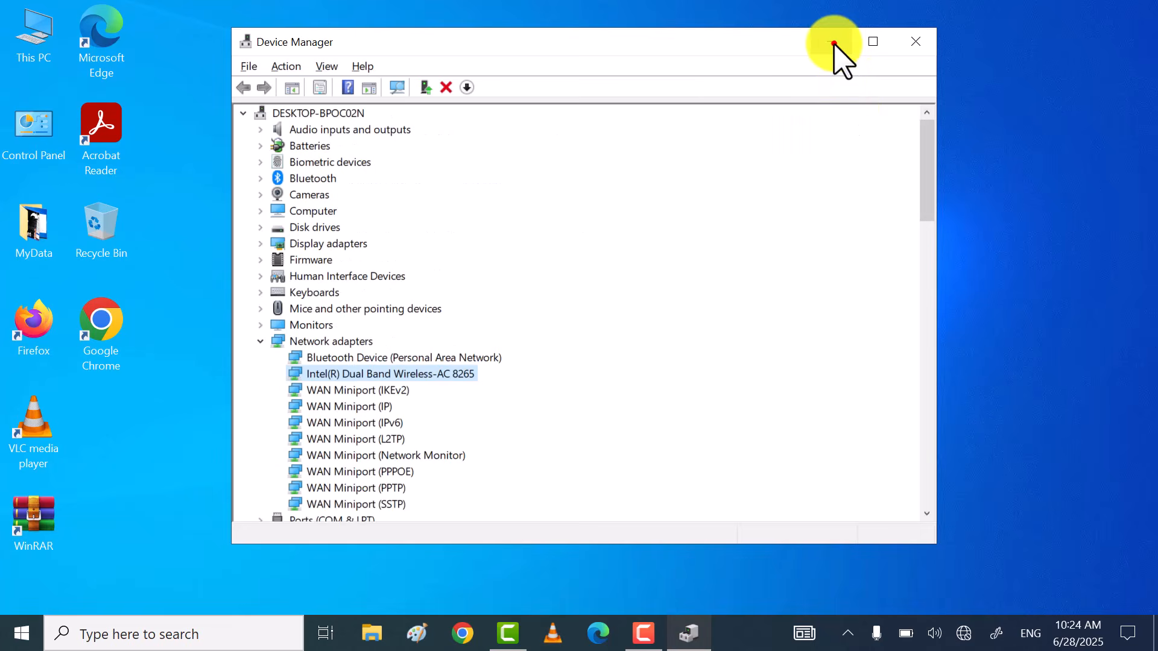
{"action": "left_click", "coordinate": [833, 42]}
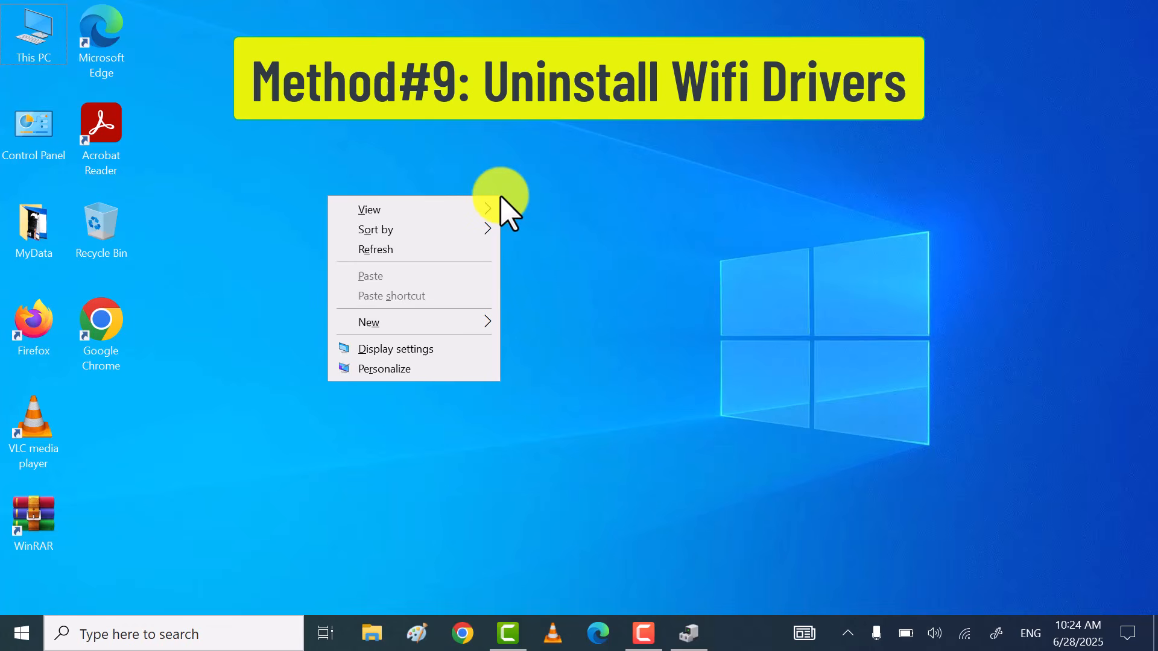
{"action": "left_click", "coordinate": [427, 249]}
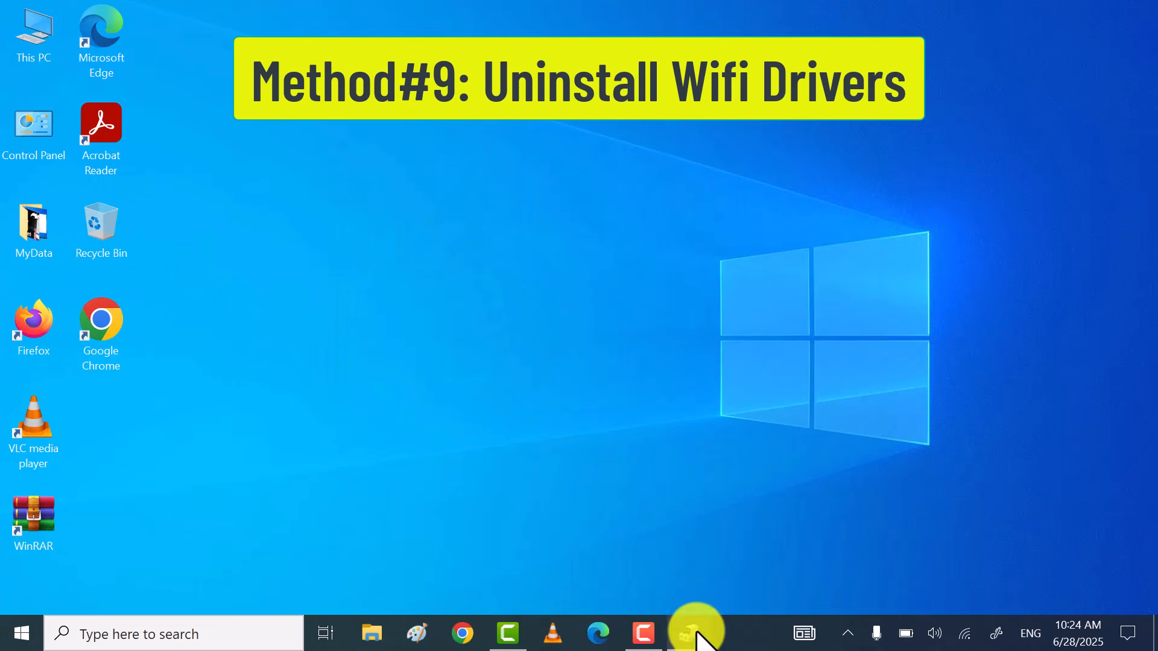
{"action": "right_click", "coordinate": [464, 267]}
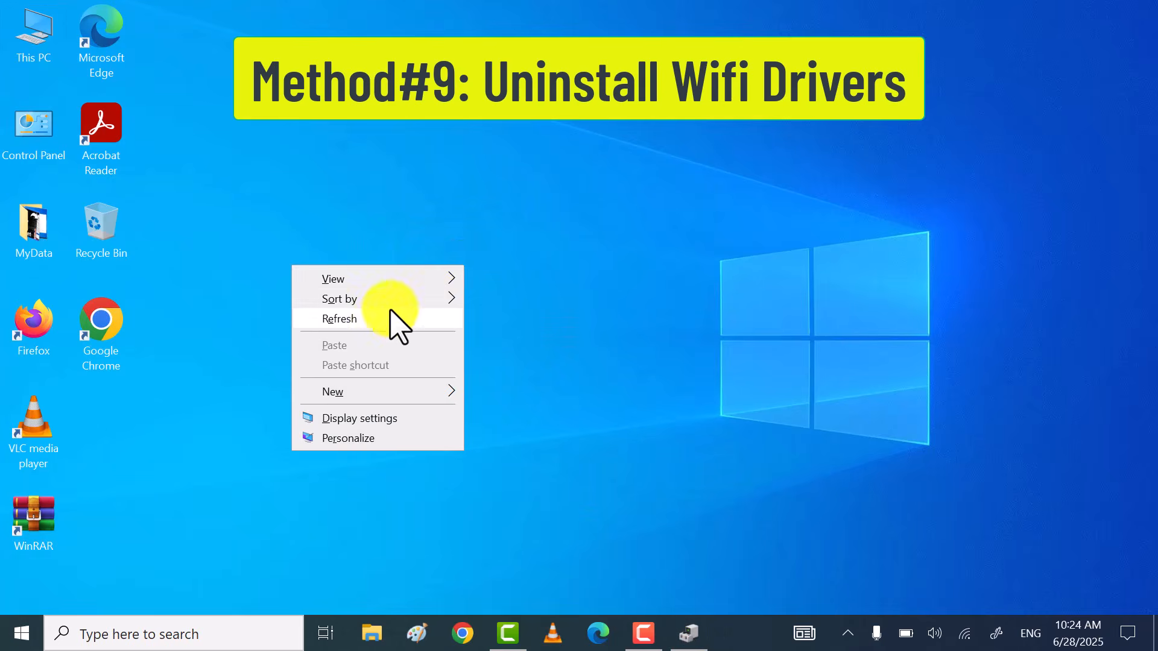
{"action": "left_click", "coordinate": [381, 320]}
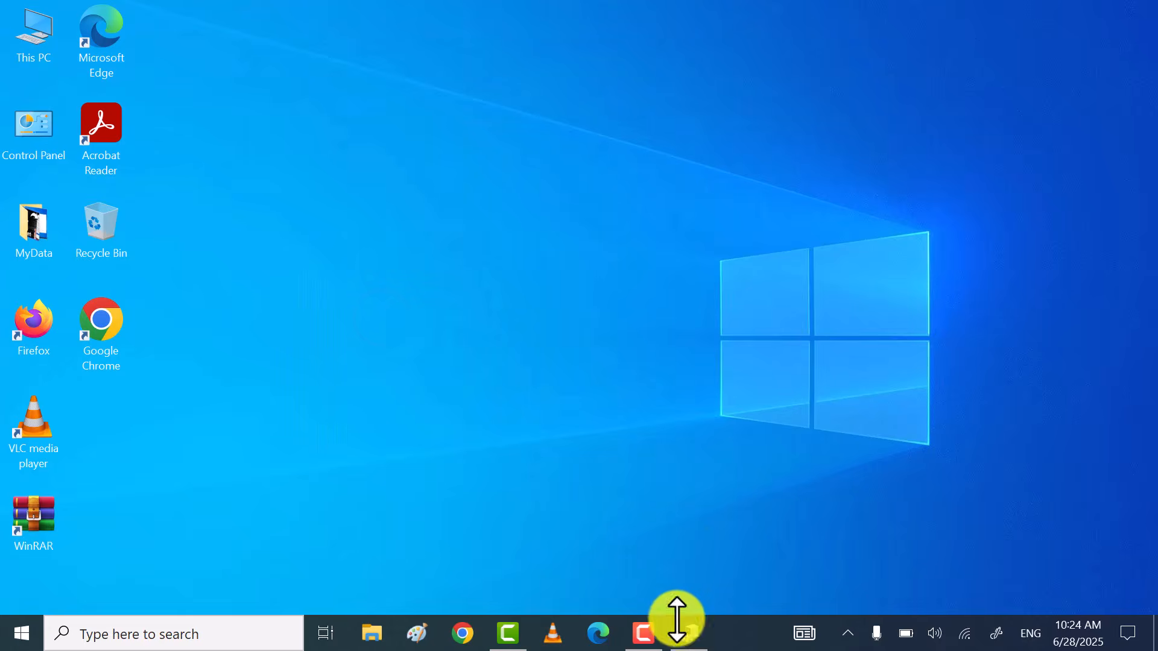
Bring up the uninstall confirmation for the Intel(R) Dual Band Wireless-AC 8265 adapter, dismiss it without uninstalling and close Device Manager
{"action": "left_click", "coordinate": [690, 636]}
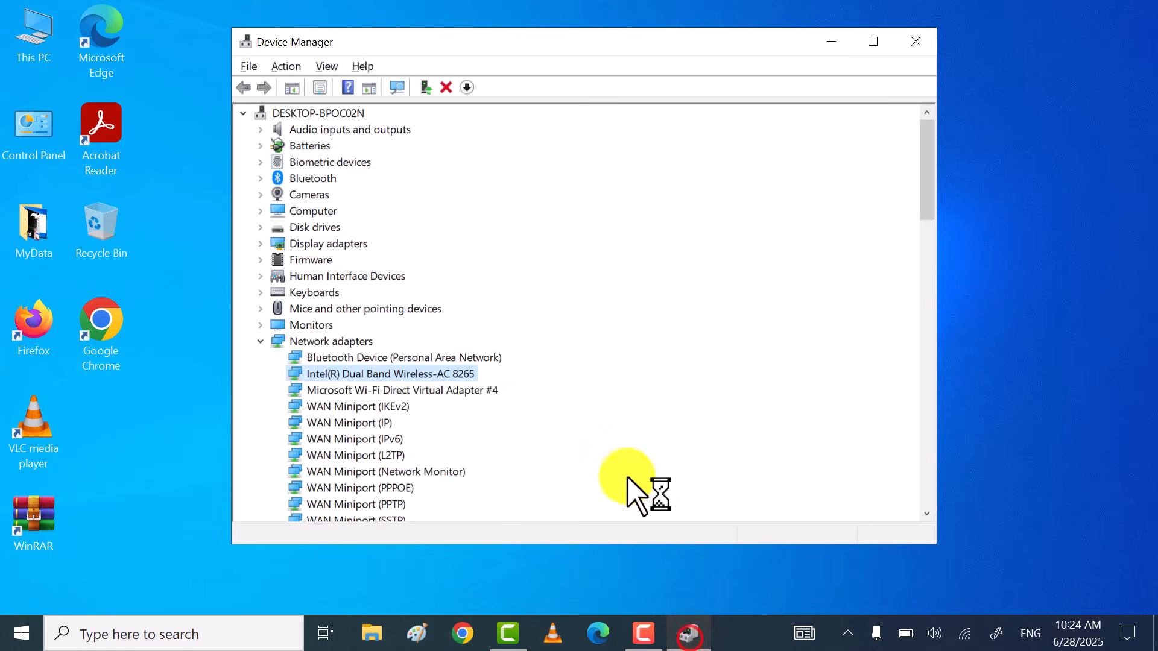
{"action": "right_click", "coordinate": [423, 375]}
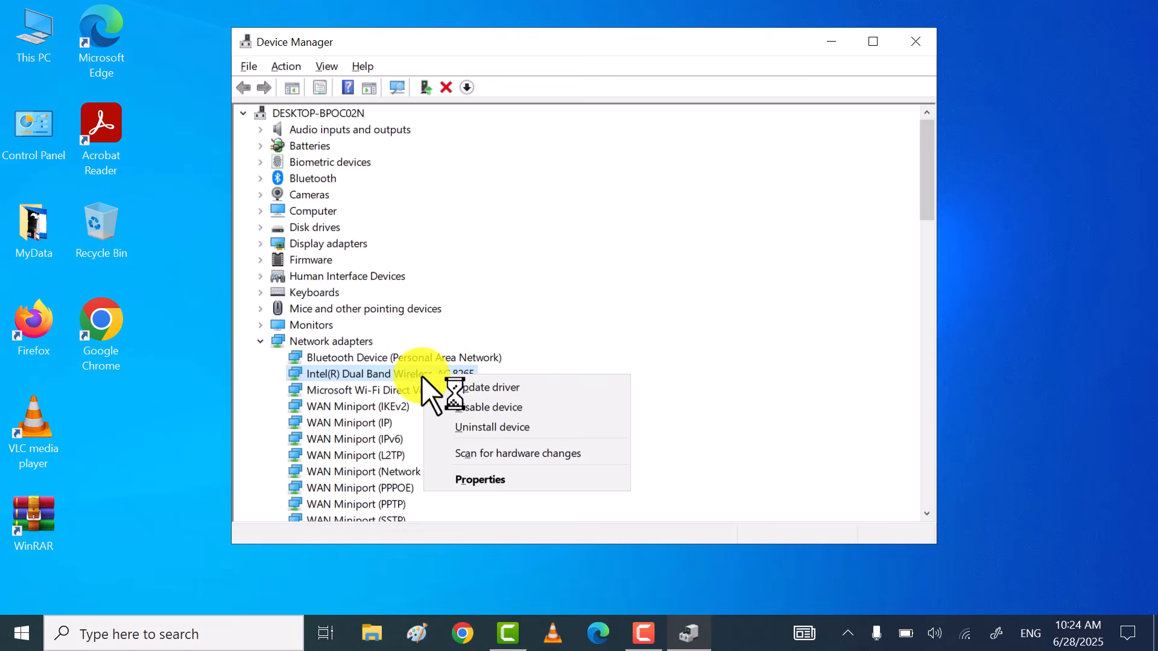
{"action": "left_click", "coordinate": [524, 427]}
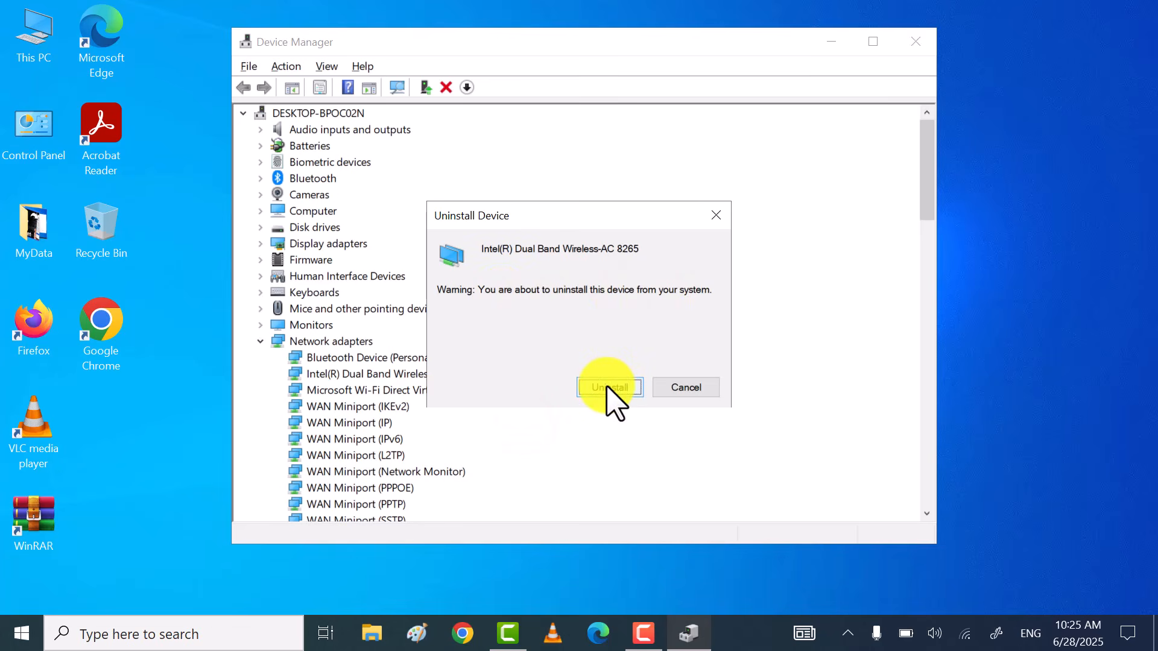
{"action": "left_click", "coordinate": [716, 216]}
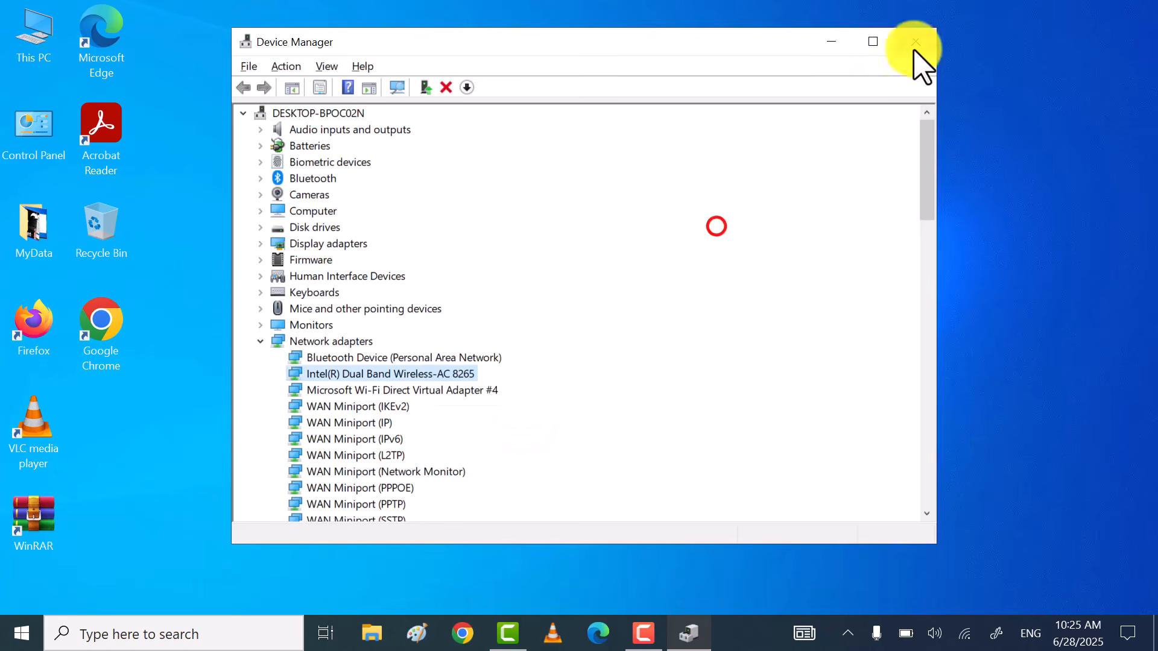
{"action": "left_click", "coordinate": [915, 42]}
Show the Restart option among the computer's power choices, dismiss it without restarting and refresh the desktop
{"action": "left_click", "coordinate": [22, 633]}
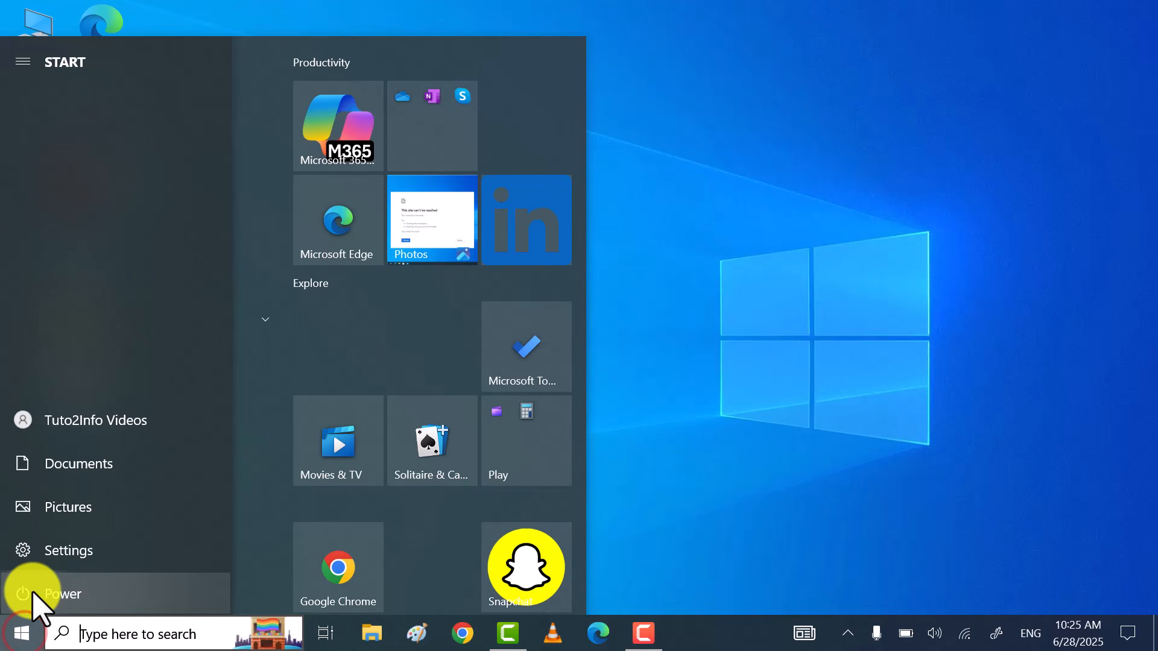
{"action": "left_click", "coordinate": [103, 587]}
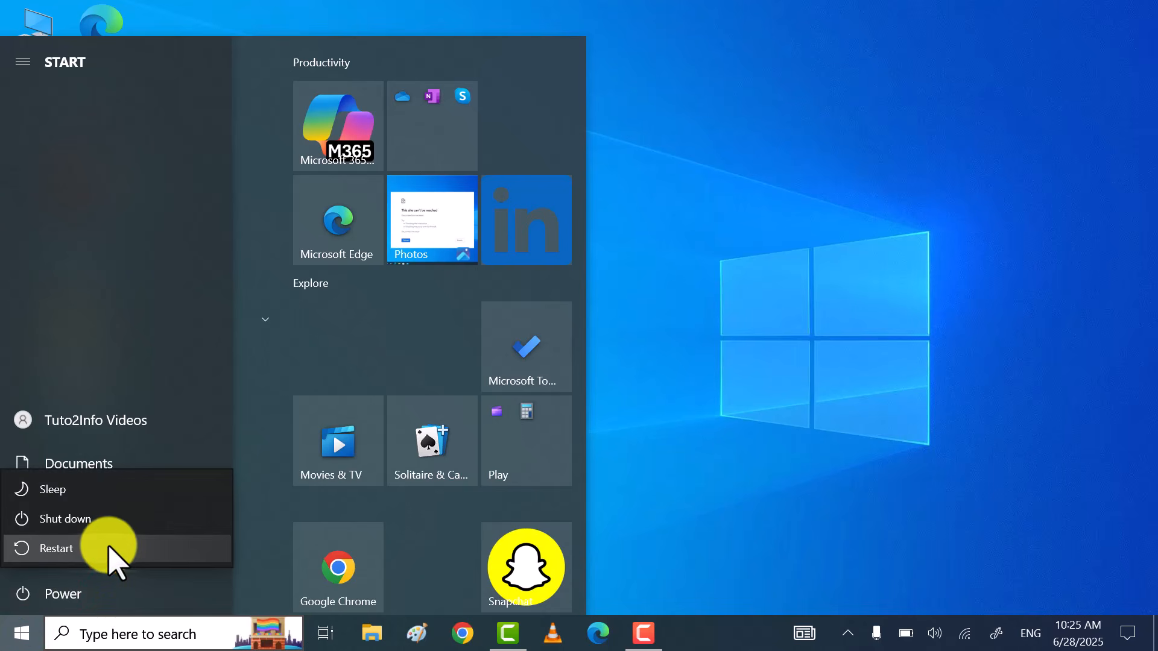
{"action": "left_click", "coordinate": [651, 274]}
{"action": "right_click", "coordinate": [523, 242]}
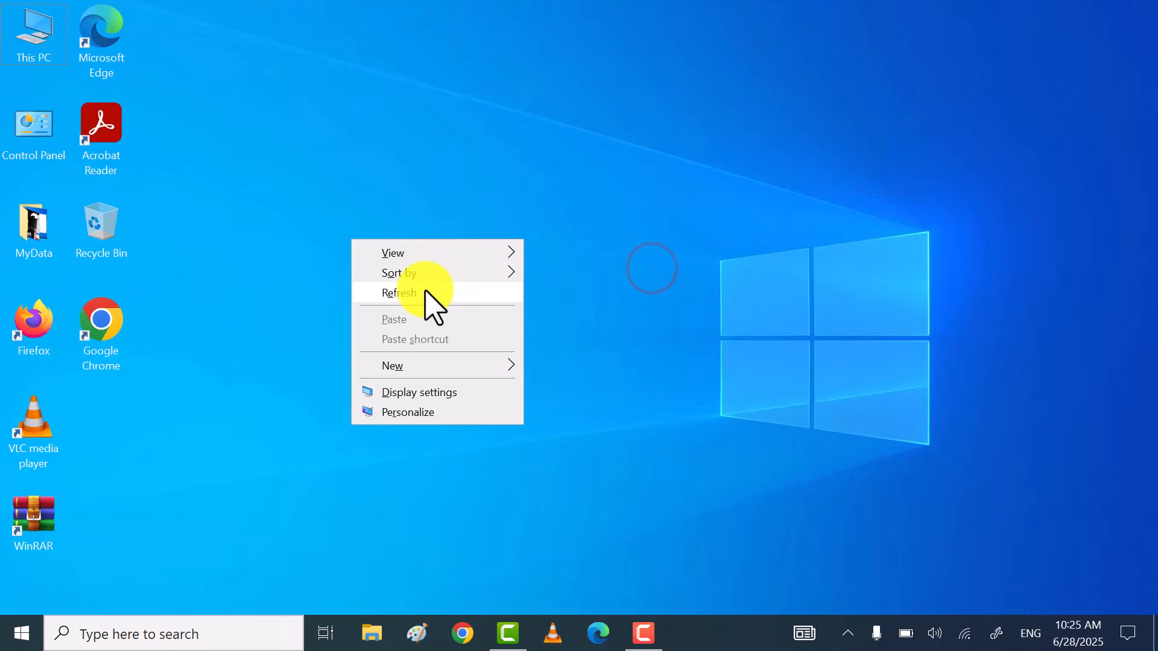
{"action": "left_click", "coordinate": [425, 293]}
Check the list of available Wi-Fi networks, close it and refresh the desktop
{"action": "left_click", "coordinate": [965, 633]}
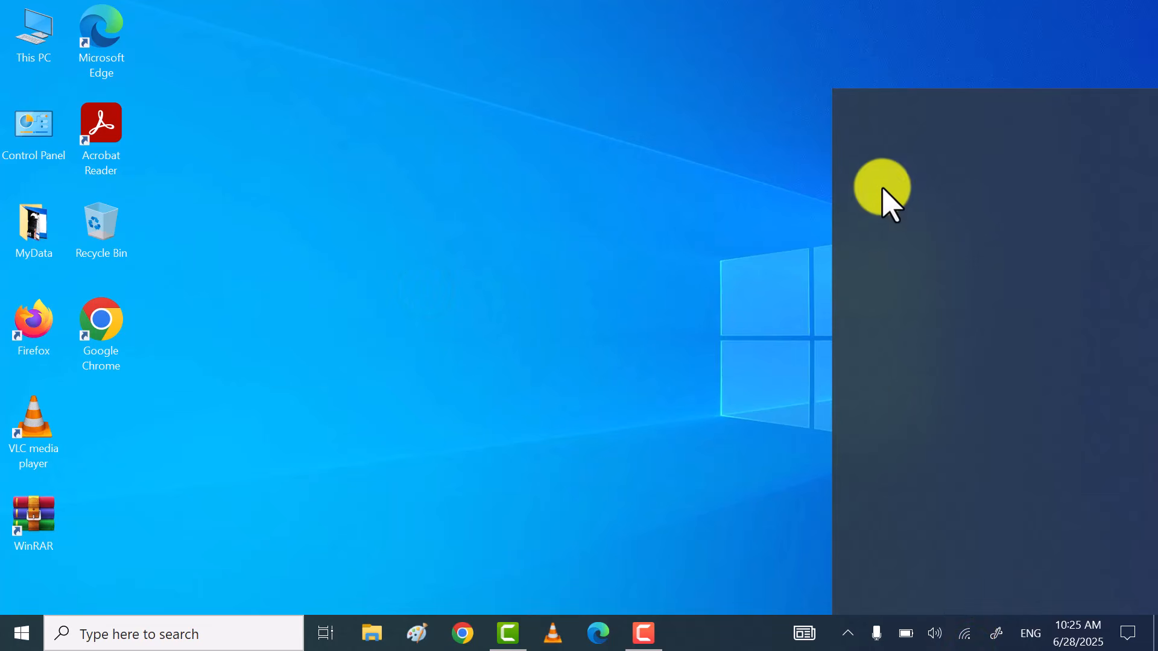
{"action": "right_click", "coordinate": [464, 304]}
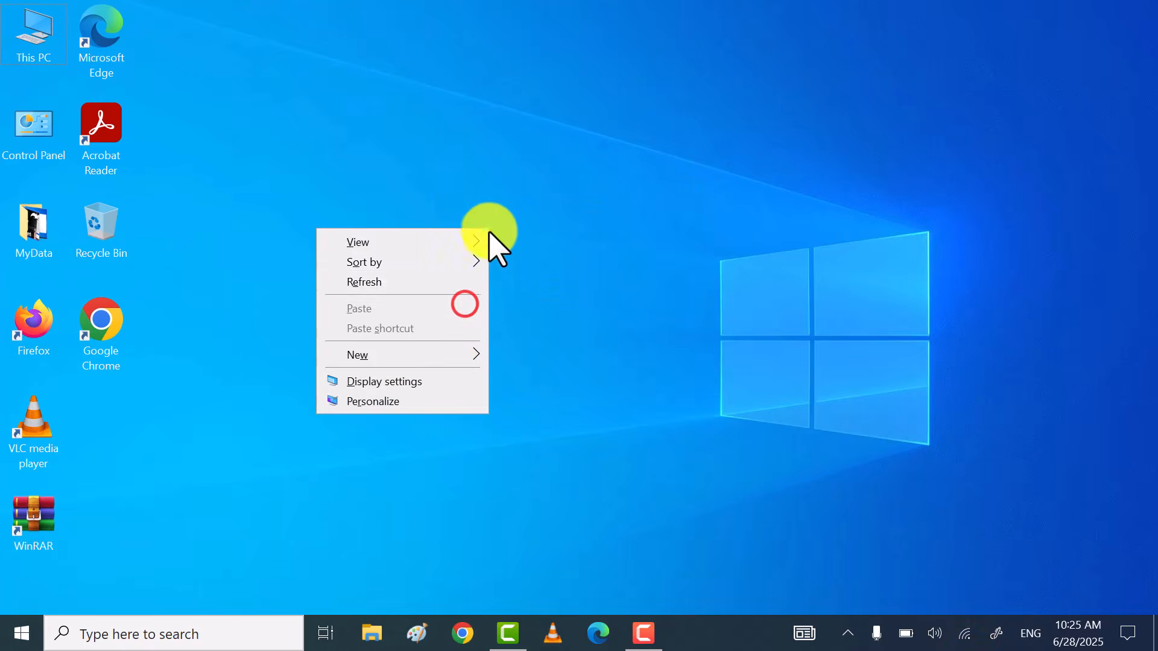
{"action": "left_click", "coordinate": [432, 280]}
{"action": "left_click", "coordinate": [1032, 572]}
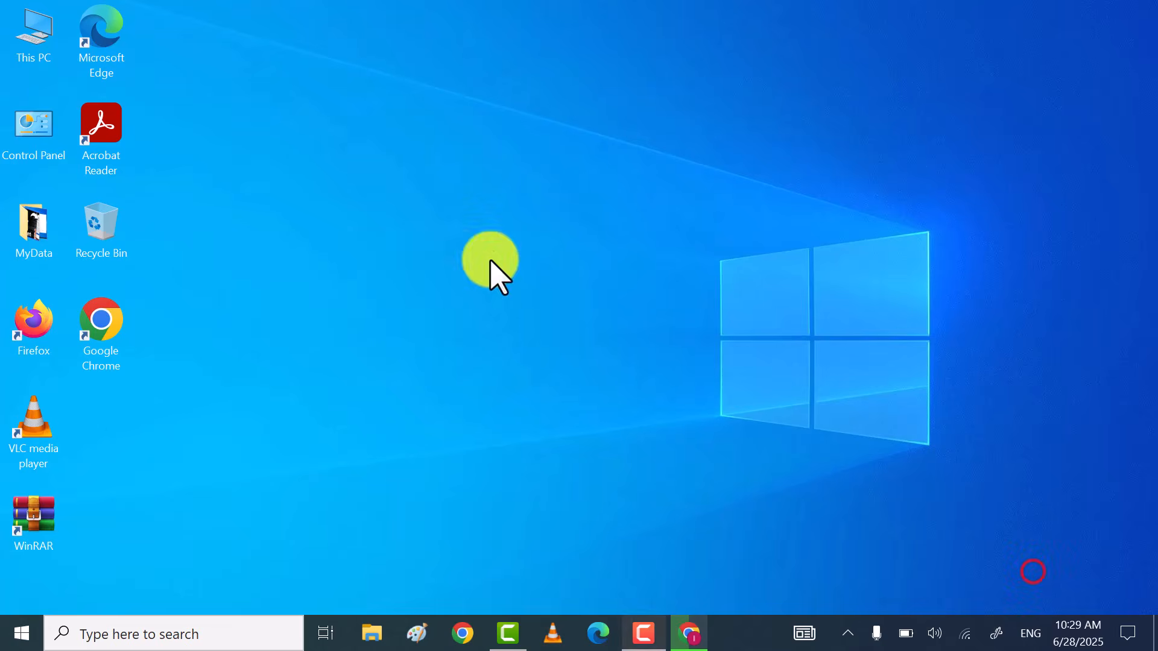
{"action": "right_click", "coordinate": [489, 260]}
{"action": "left_click", "coordinate": [374, 308]}
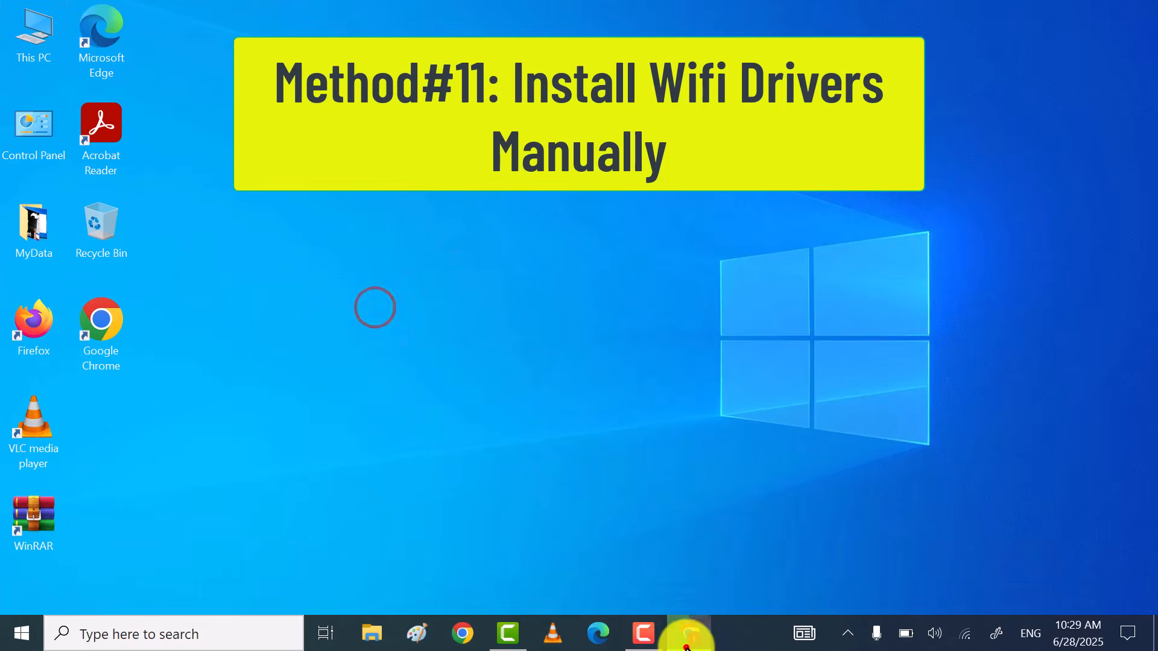
Switch to Chrome and open the HP EliteBook x360 1030 G2 Notebook PC drivers result in a new tab
{"action": "left_click", "coordinate": [687, 639]}
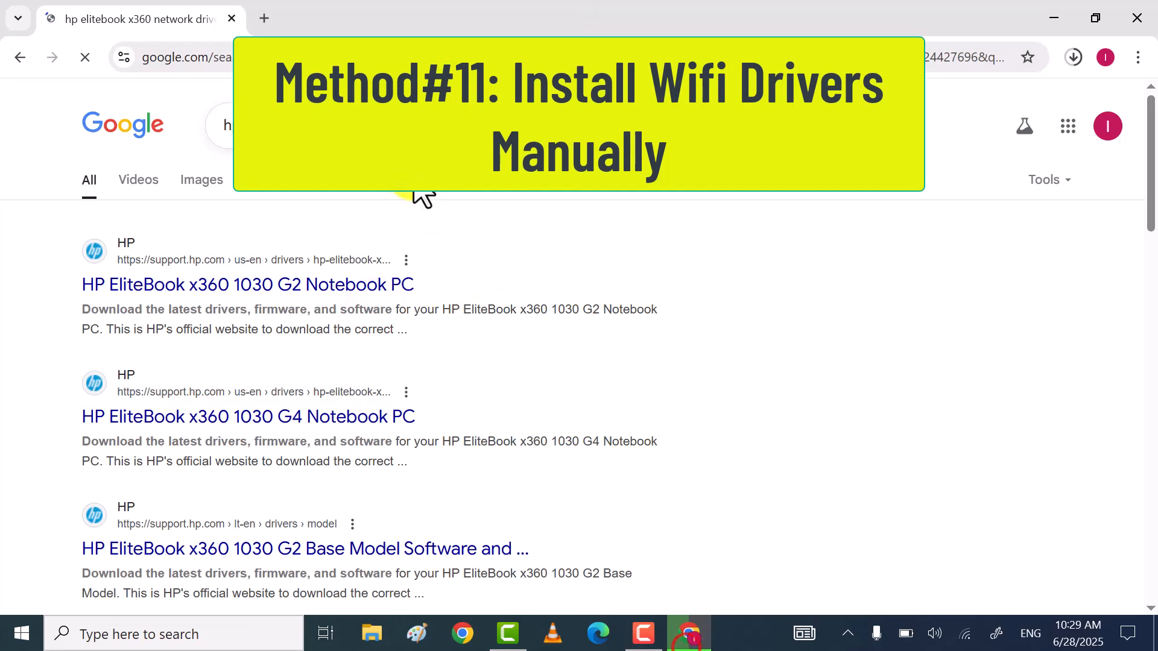
{"action": "left_click_drag", "start_coordinate": [455, 125], "coordinate": [224, 127]}
{"action": "right_click", "coordinate": [228, 287]}
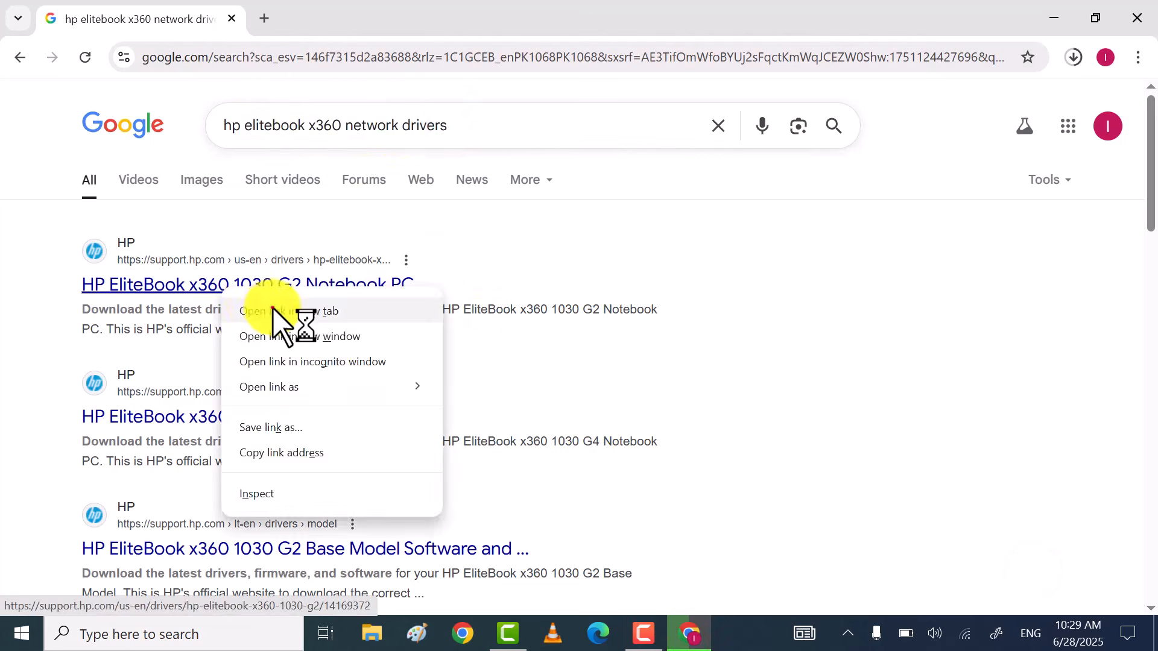
{"action": "left_click", "coordinate": [273, 308]}
Choose Windows 10 as the operating system and Windows 10 (64-bit) as the version, and submit to list the available drivers
{"action": "left_click", "coordinate": [276, 434]}
{"action": "left_click", "coordinate": [192, 512]}
{"action": "left_click", "coordinate": [749, 434]}
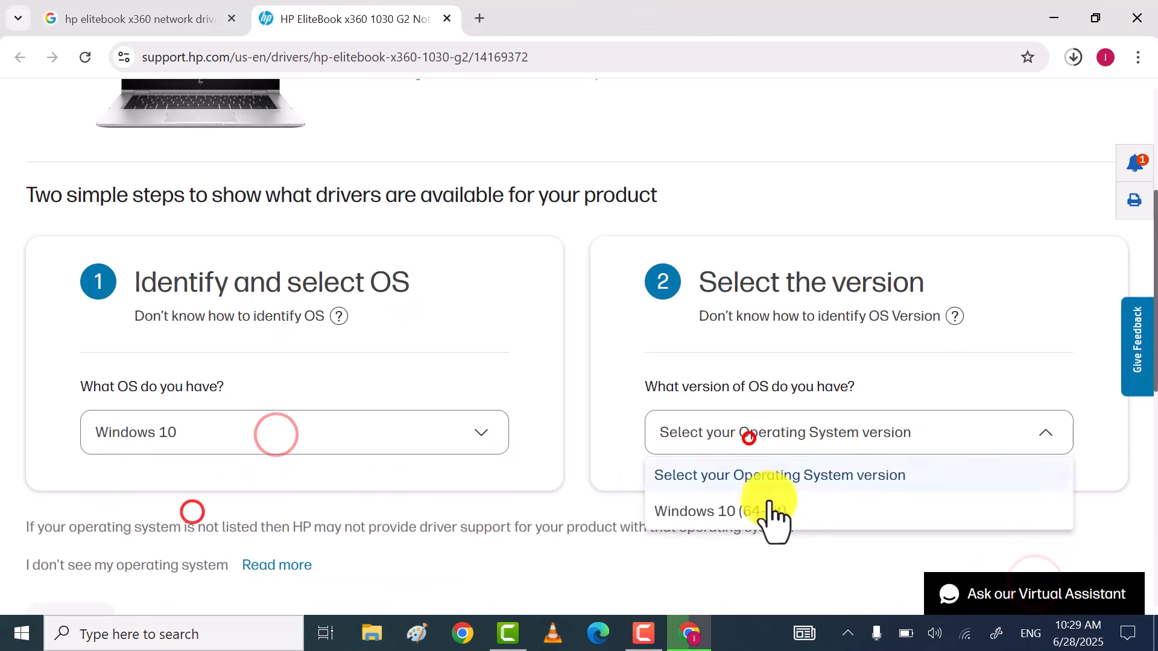
{"action": "left_click", "coordinate": [768, 507]}
{"action": "scroll", "coordinate": [767, 483], "scroll_direction": "down", "scroll_amount": 3}
{"action": "left_click", "coordinate": [72, 445]}
Expand the Driver-Network category to view the Intel WLAN Driver download, and minimize the browser
{"action": "scroll", "coordinate": [275, 416], "scroll_direction": "down", "scroll_amount": 8}
{"action": "scroll", "coordinate": [274, 416], "scroll_direction": "down", "scroll_amount": 3}
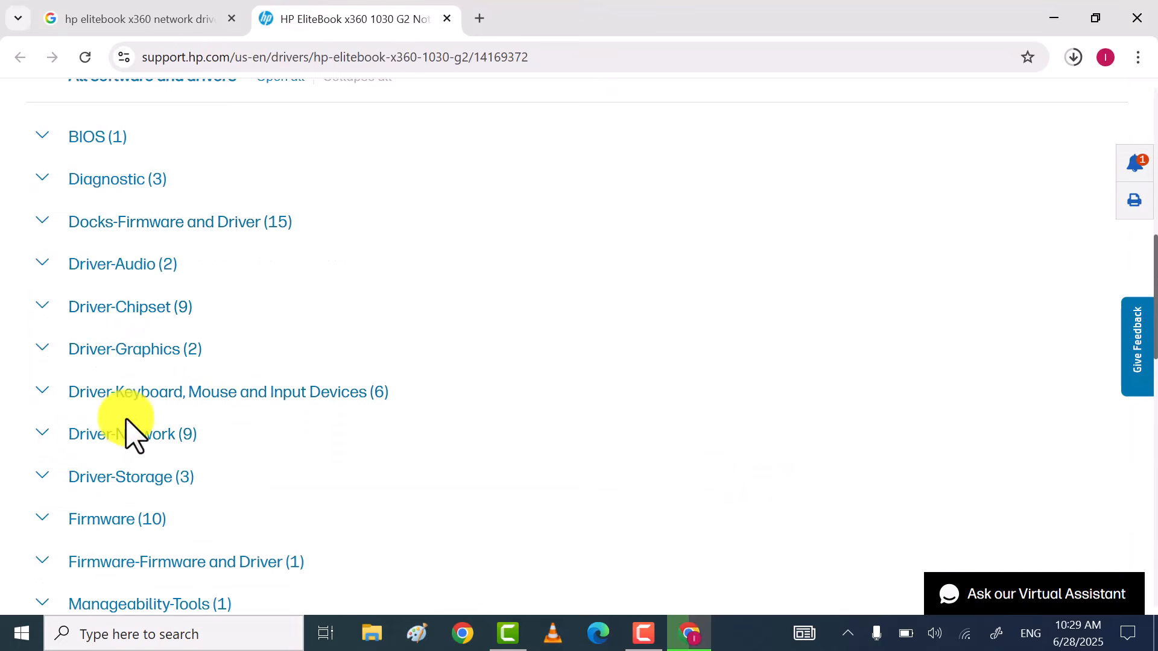
{"action": "left_click", "coordinate": [124, 432]}
{"action": "scroll", "coordinate": [336, 426], "scroll_direction": "down", "scroll_amount": 5}
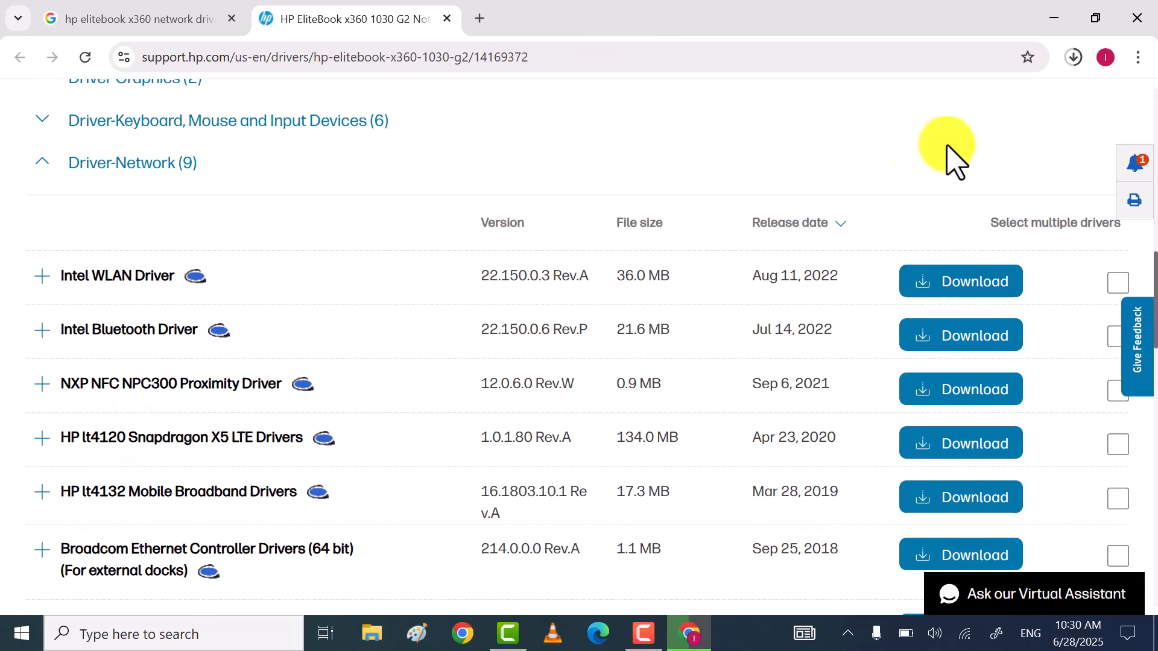
{"action": "left_click", "coordinate": [1052, 15]}
Refresh the desktop three times
{"action": "right_click", "coordinate": [498, 255]}
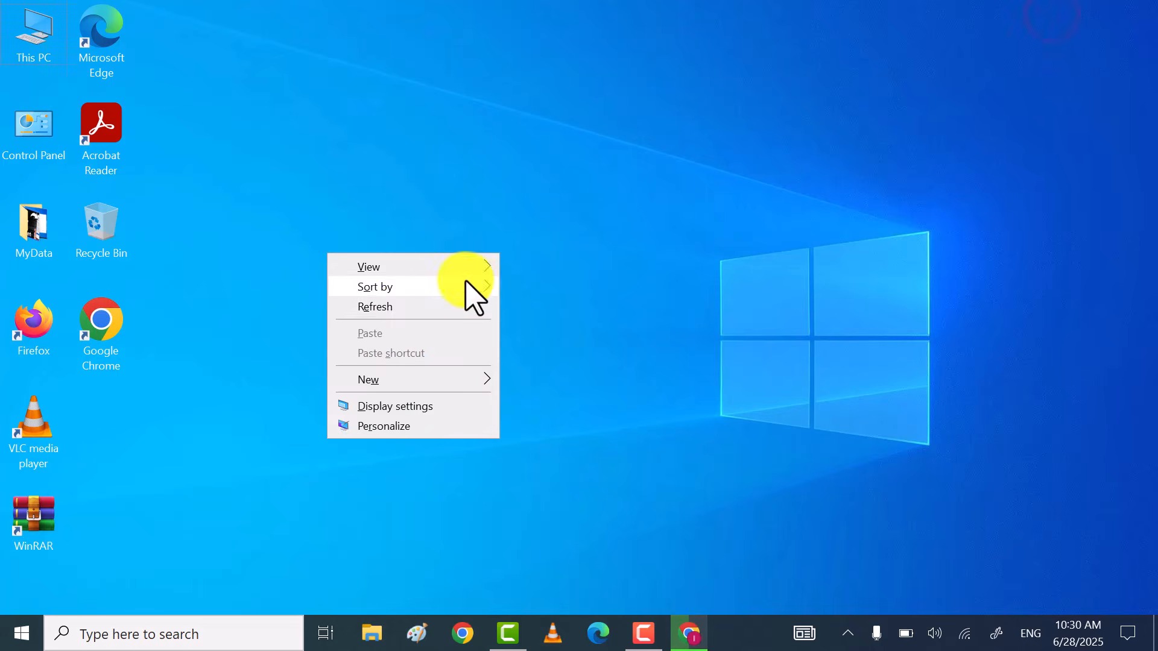
{"action": "left_click", "coordinate": [407, 309]}
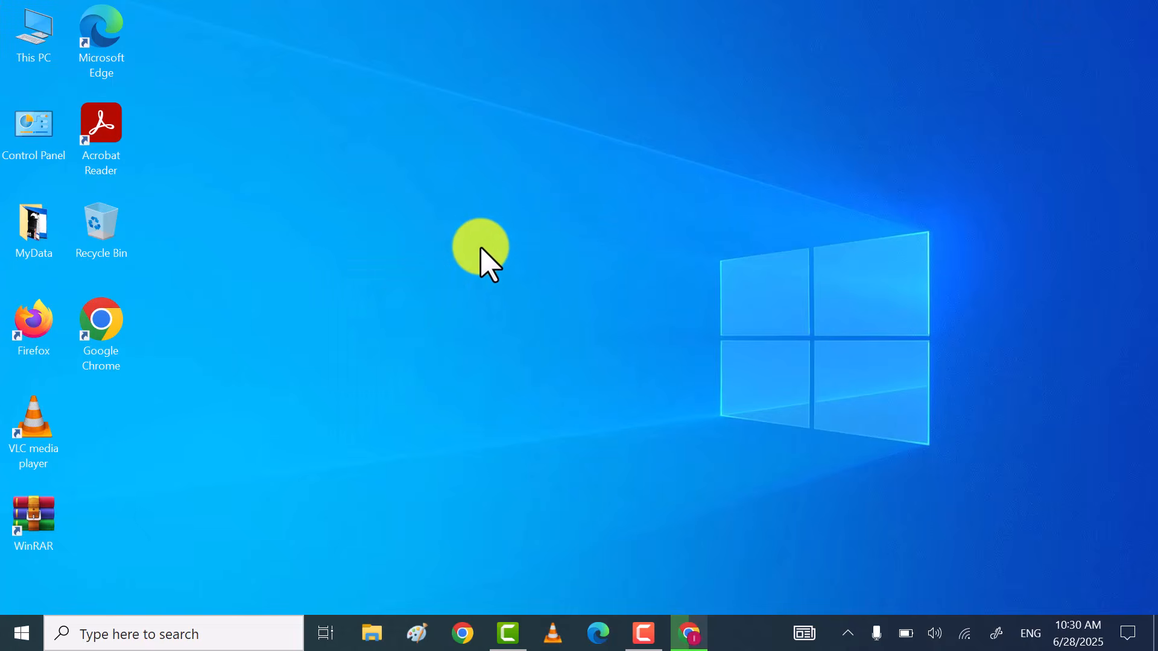
{"action": "right_click", "coordinate": [481, 248]}
{"action": "left_click", "coordinate": [393, 300]}
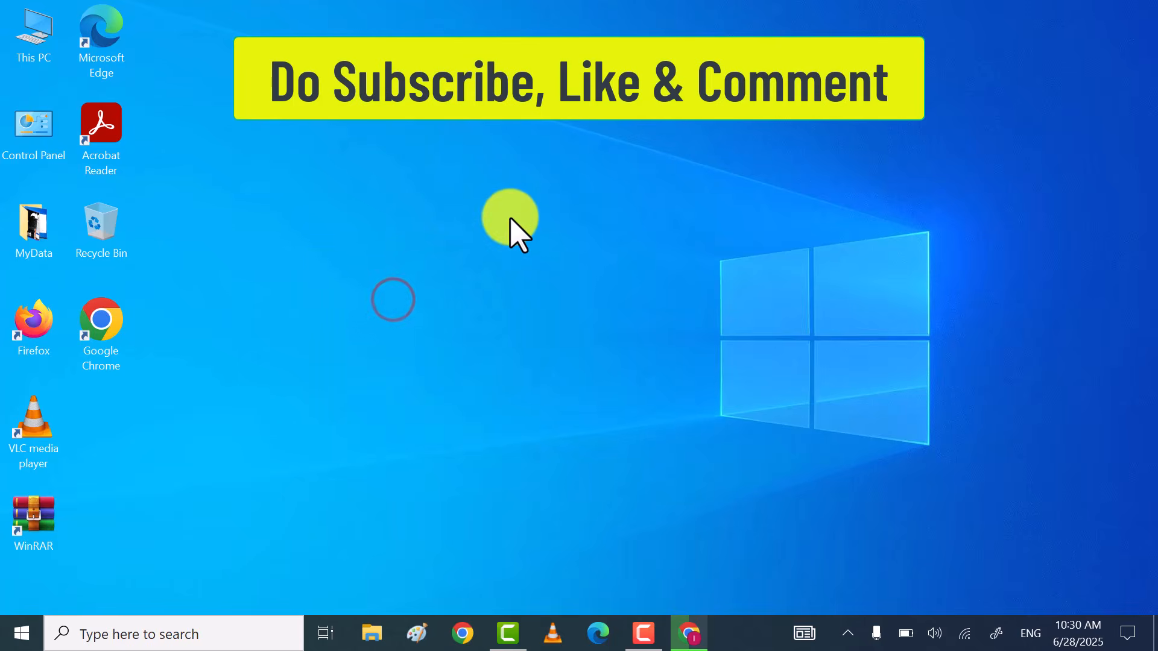
{"action": "right_click", "coordinate": [510, 219]}
{"action": "left_click", "coordinate": [420, 277]}
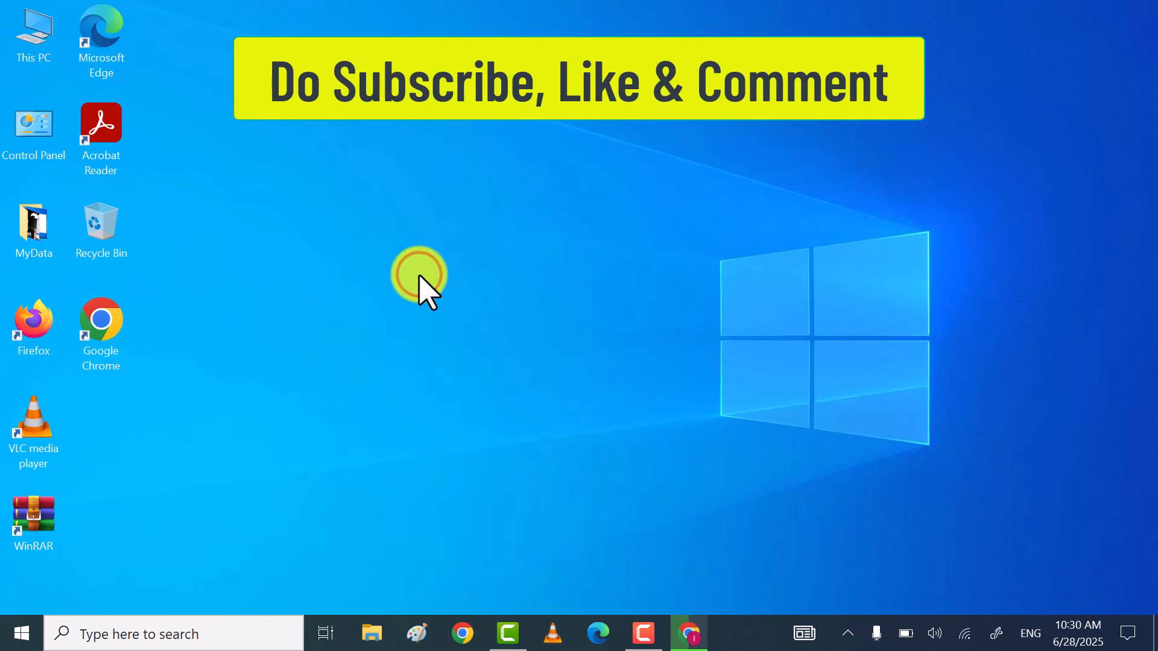